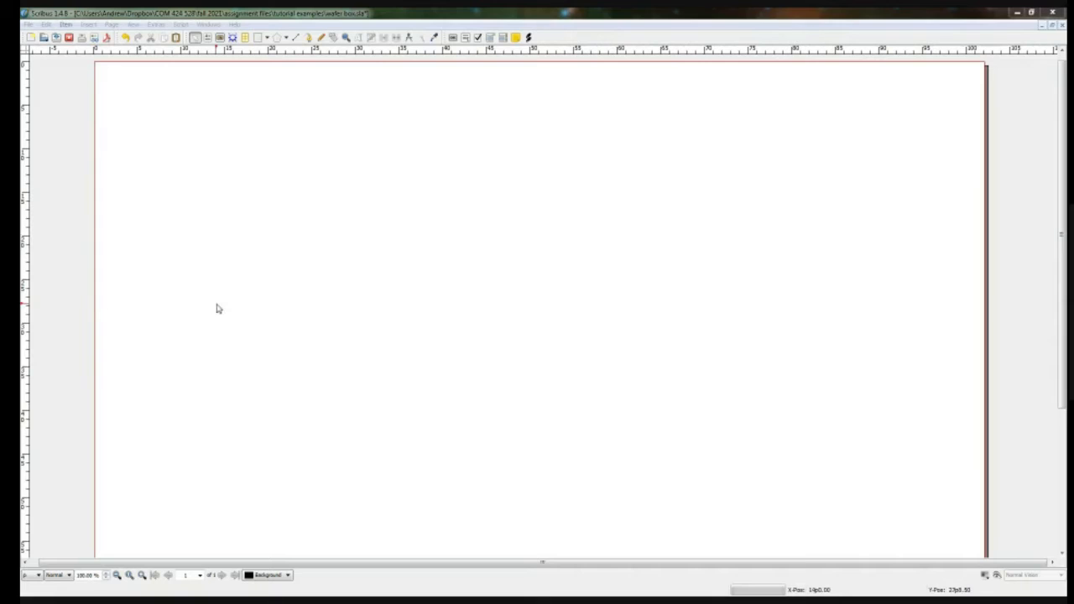
left_click(219, 308)
scroll(220, 308, "down", 6)
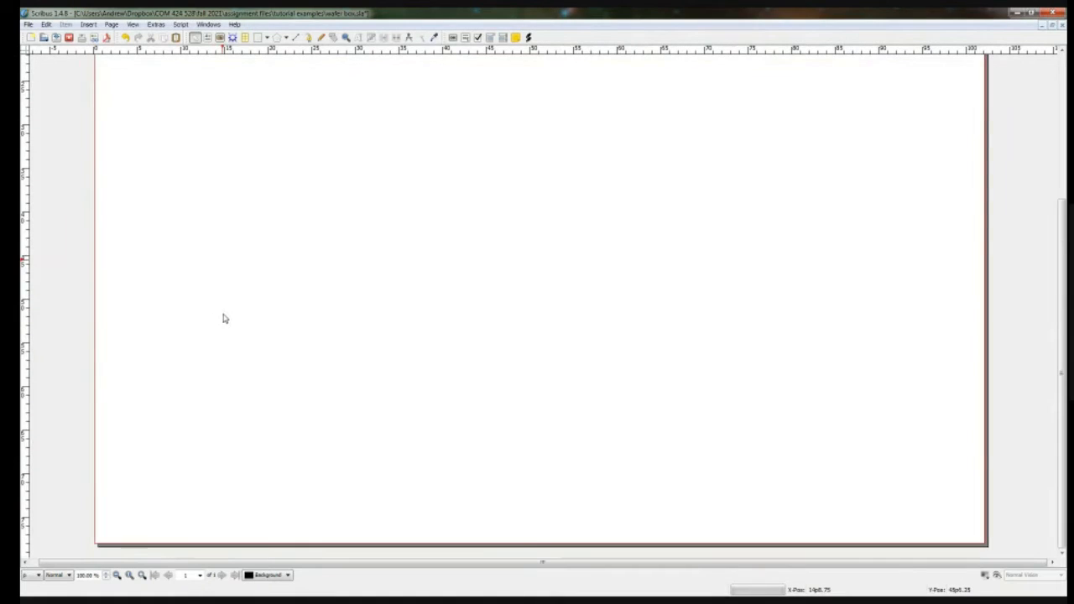
scroll(238, 313, "up", 1)
scroll(239, 313, "up", 5)
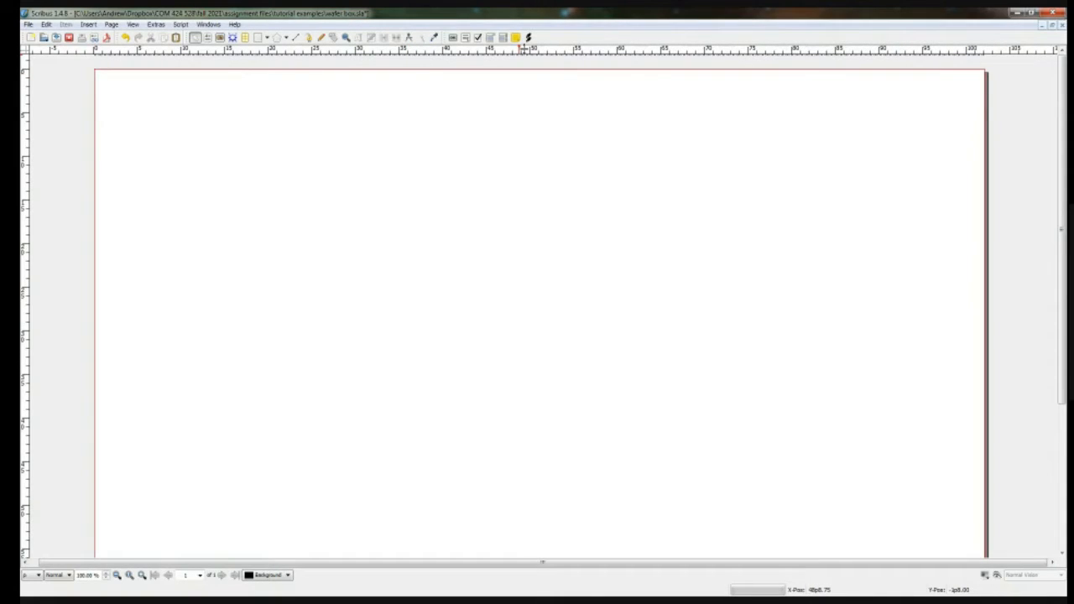
Step: Place two horizontal guides at about 90 and 165 pt and two vertical guides at about 86 and 151 pt on the page
left_click_drag(523, 49, 528, 132)
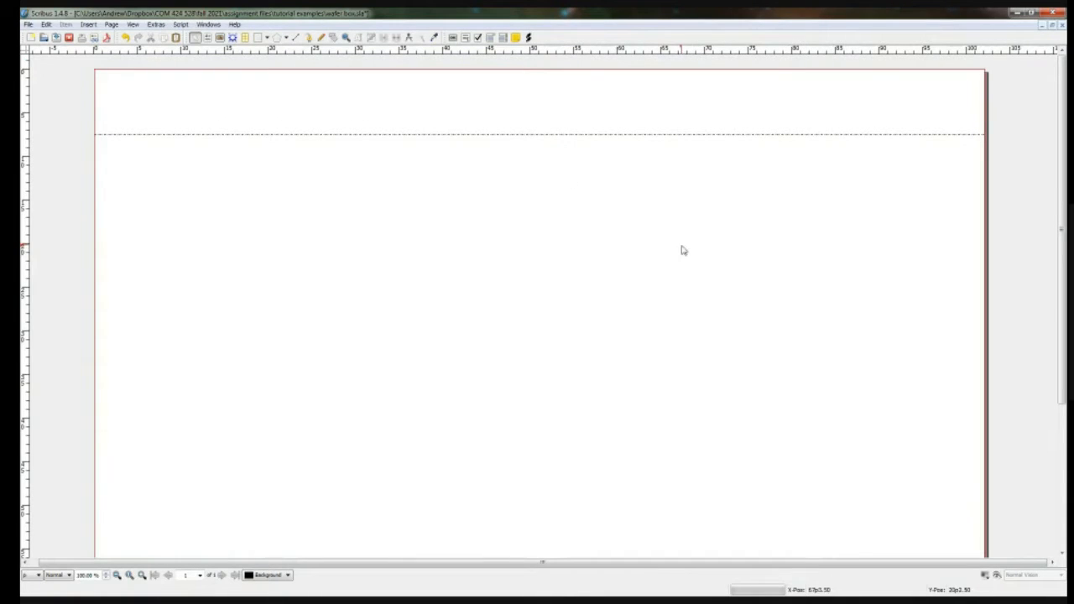
left_click_drag(596, 50, 608, 188)
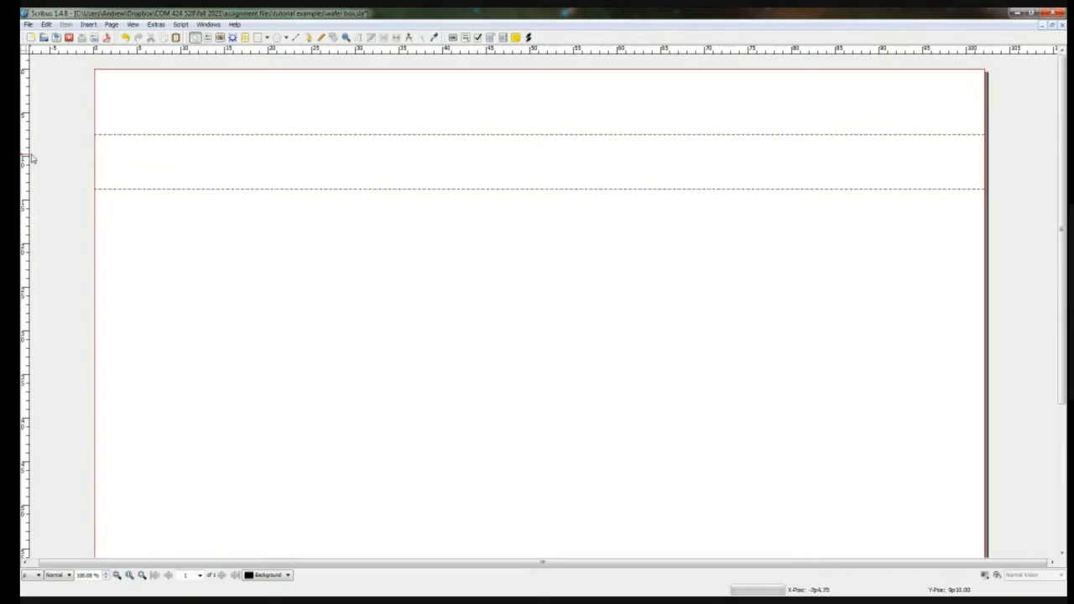
left_click_drag(31, 160, 156, 177)
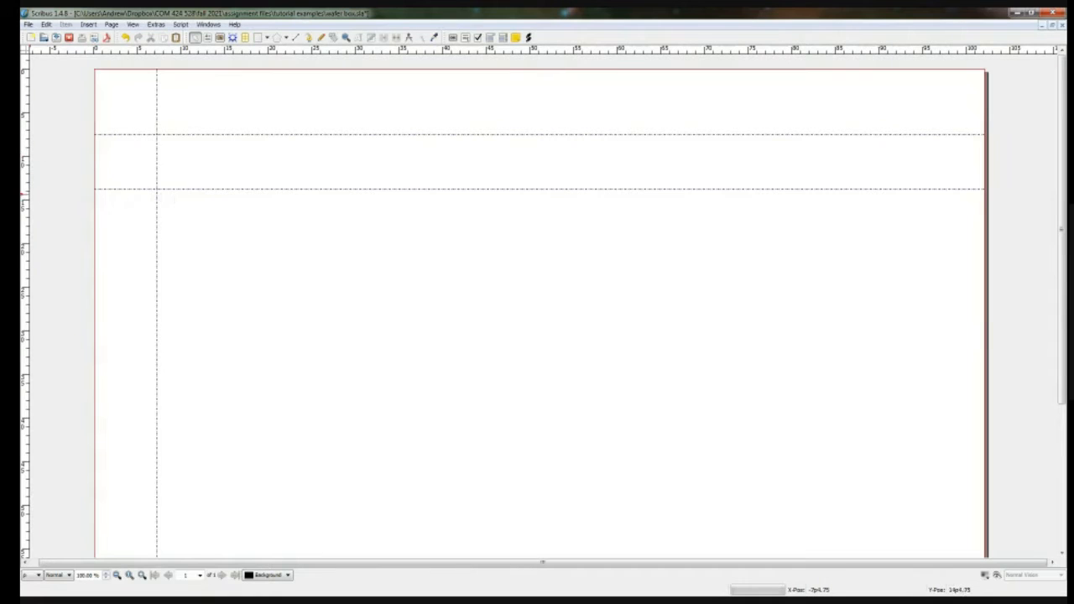
left_click_drag(26, 216, 203, 225)
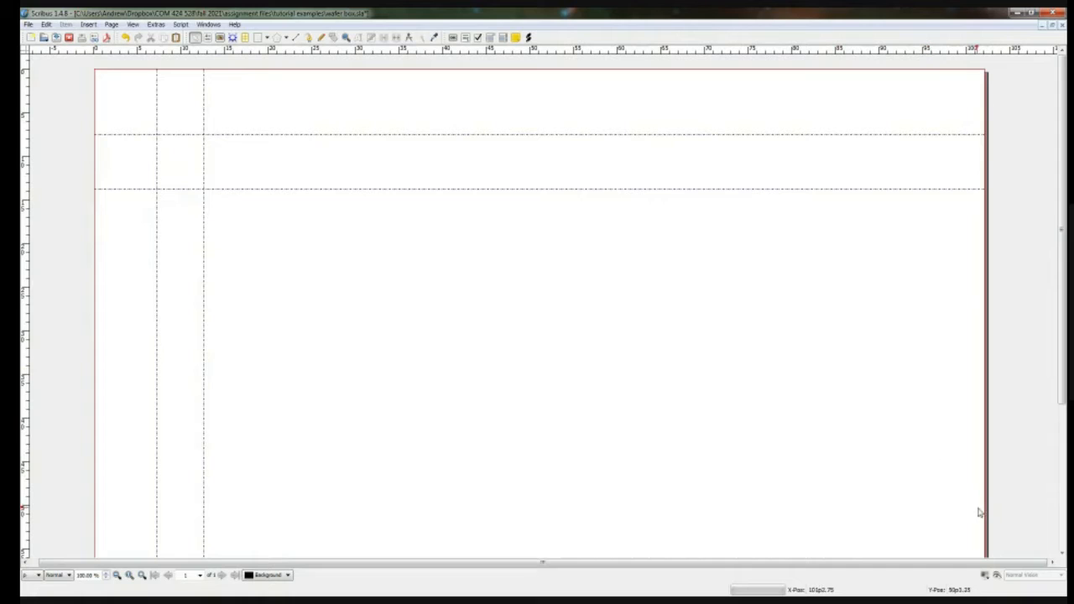
Step: Toggle Preview Mode to check the page without its guides, view the color-vision display options, and return to the normal editing view
left_click(998, 575)
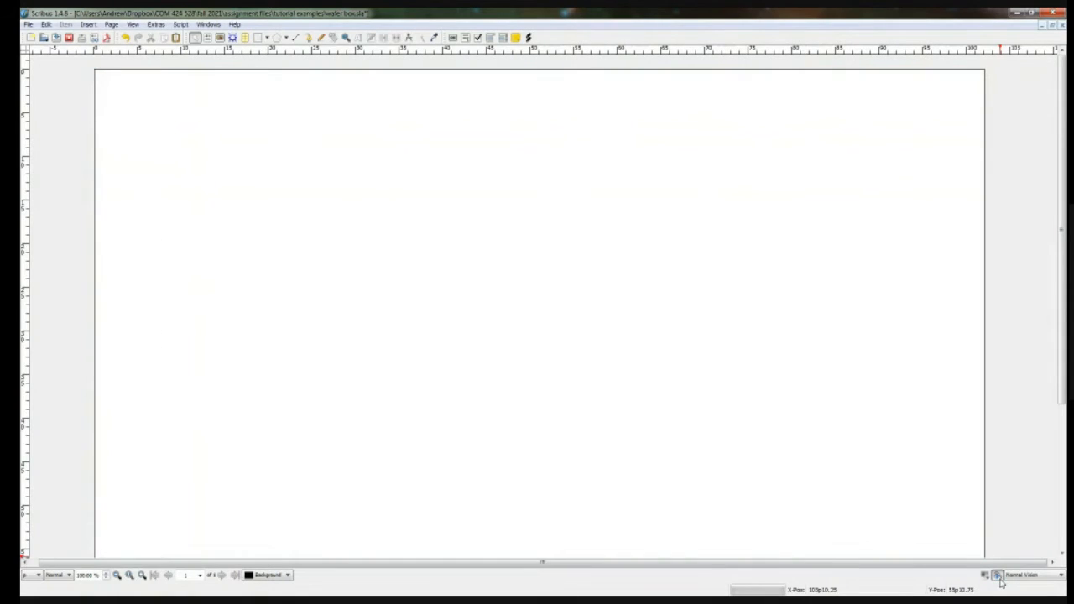
left_click(999, 579)
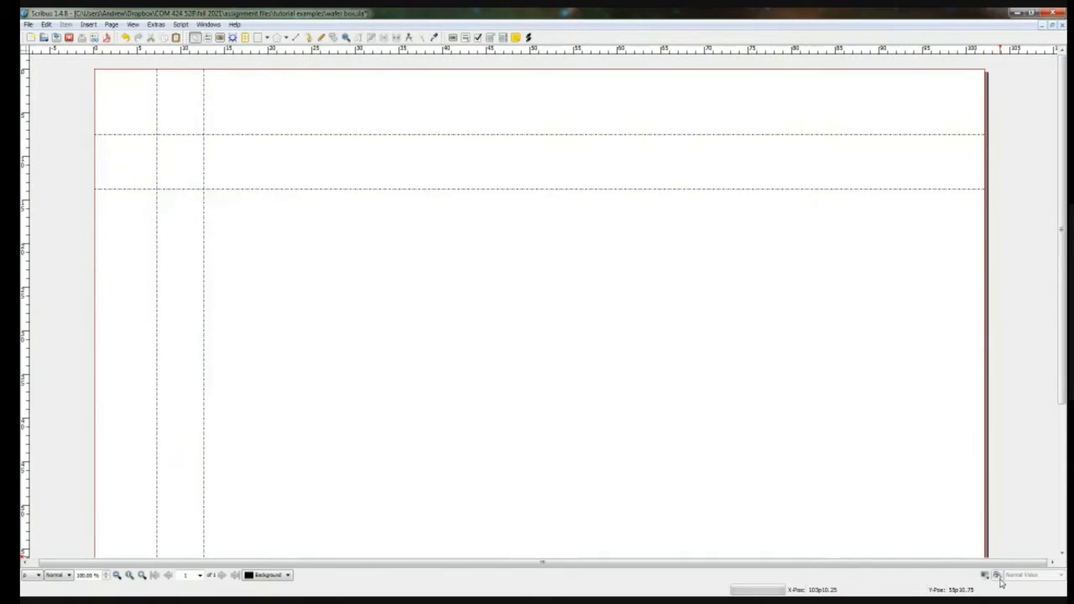
left_click(998, 576)
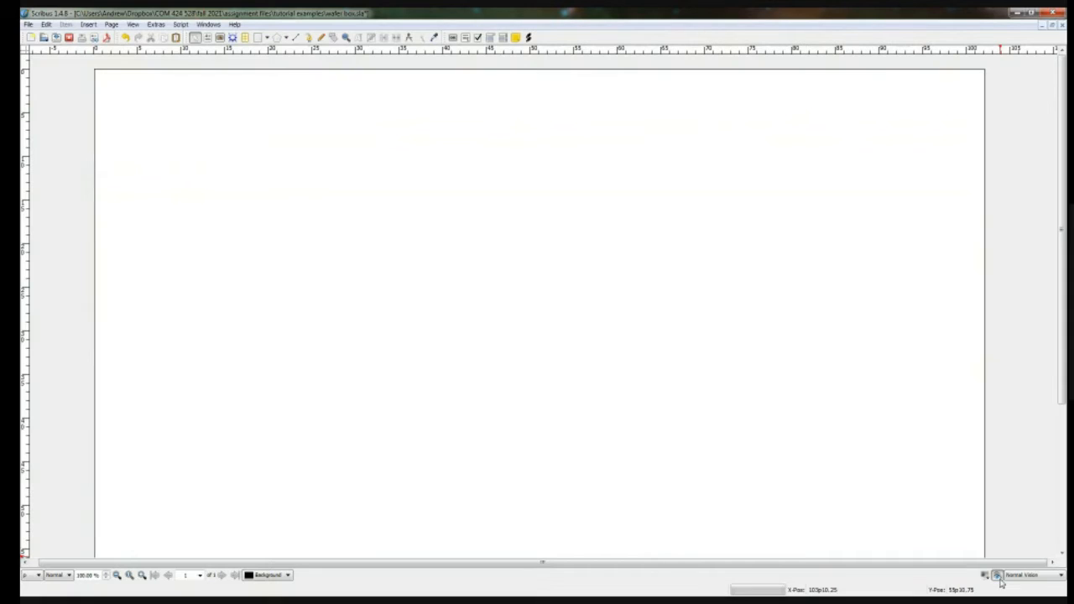
left_click(1020, 576)
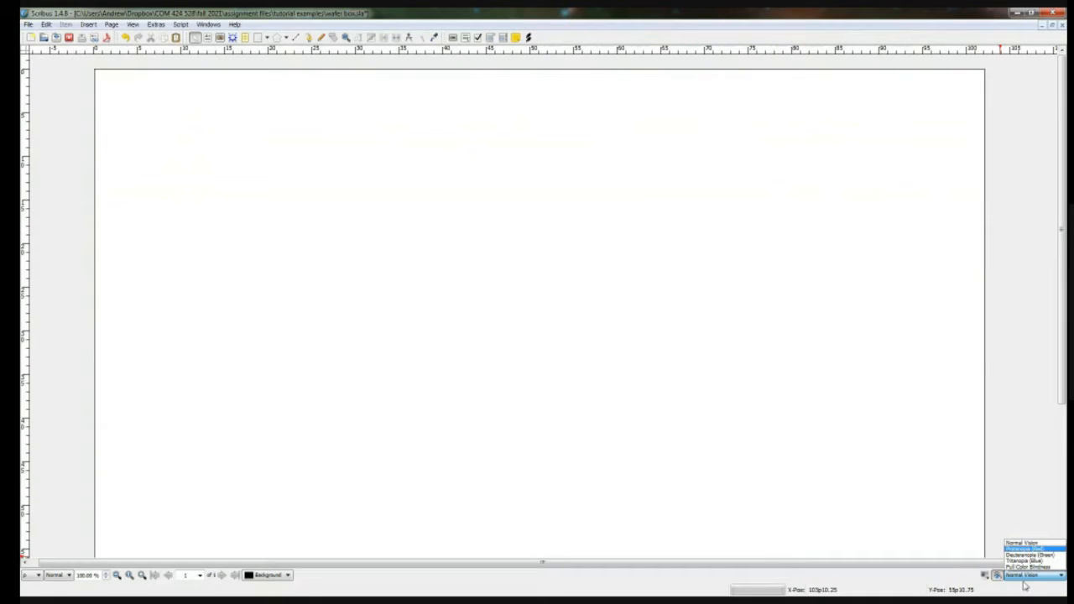
left_click(999, 579)
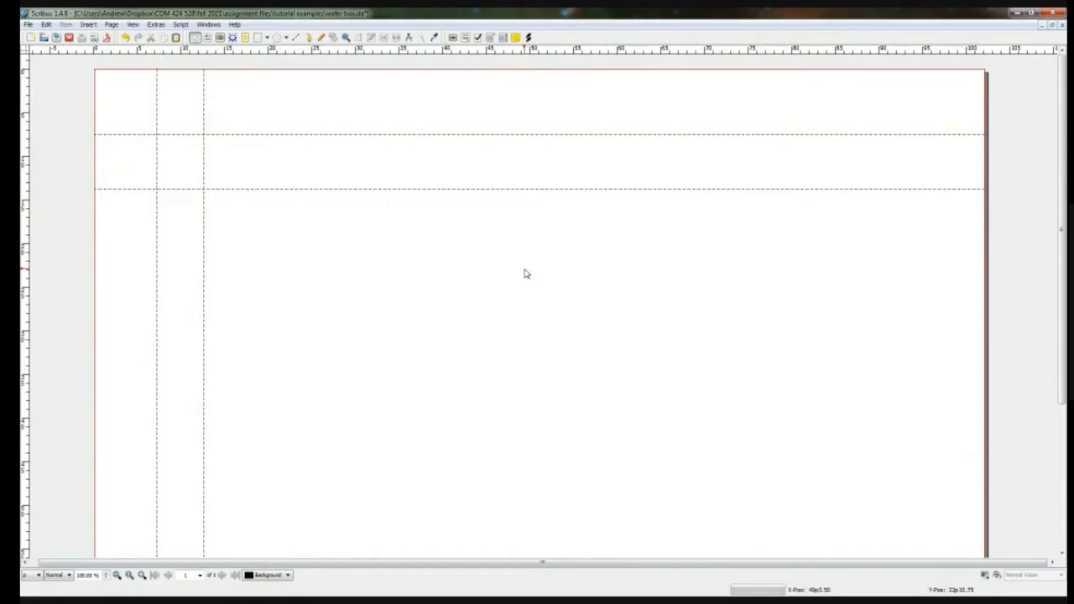
Step: Save the document and open the Guide Manager for the page, placing its window near the page's centre
key("ctrl+s")
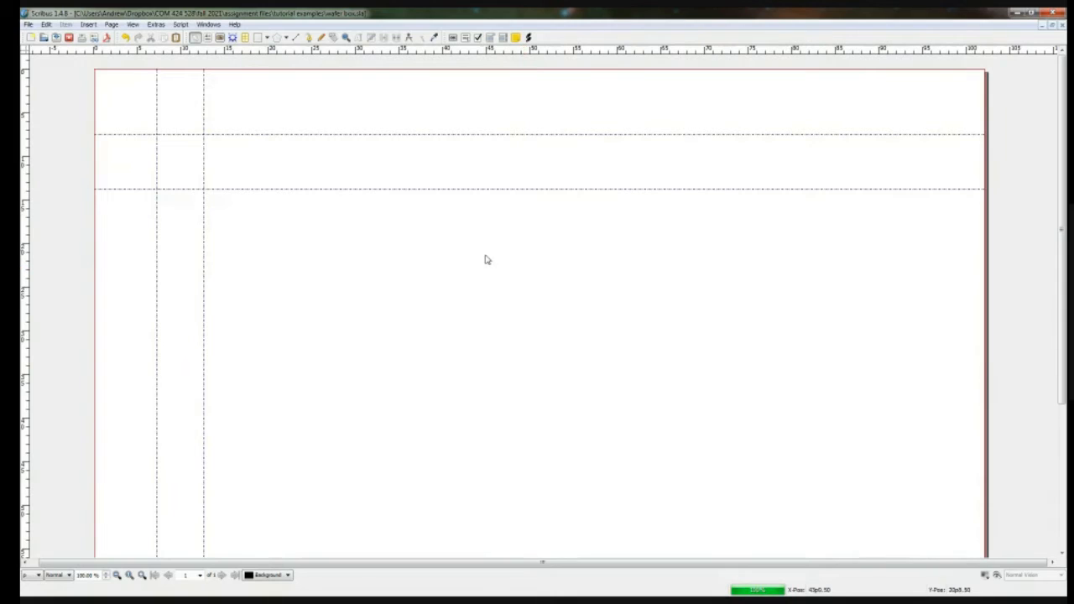
left_click(110, 26)
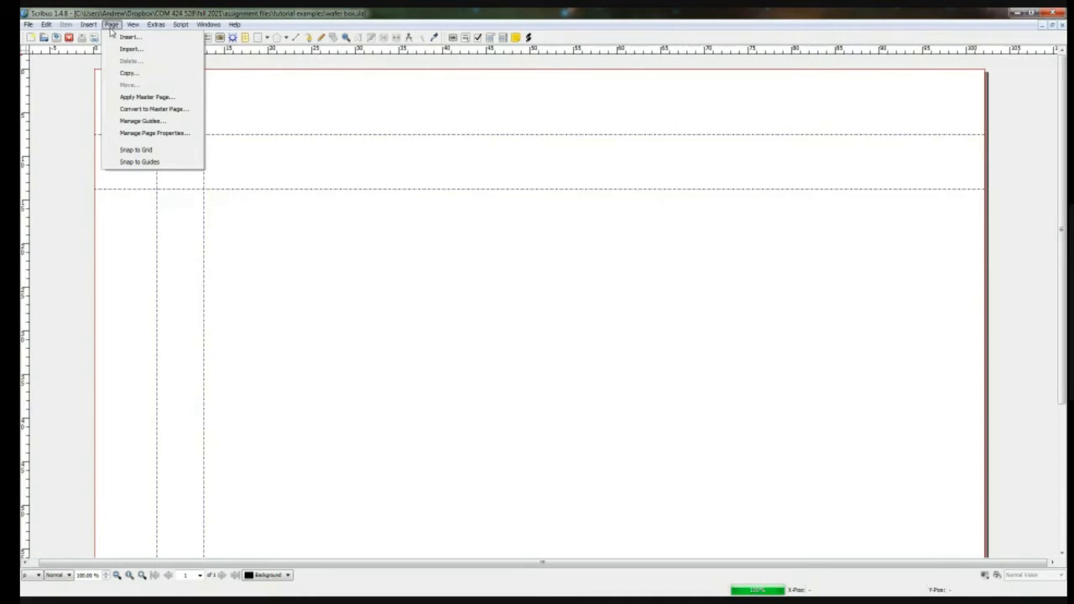
left_click(164, 125)
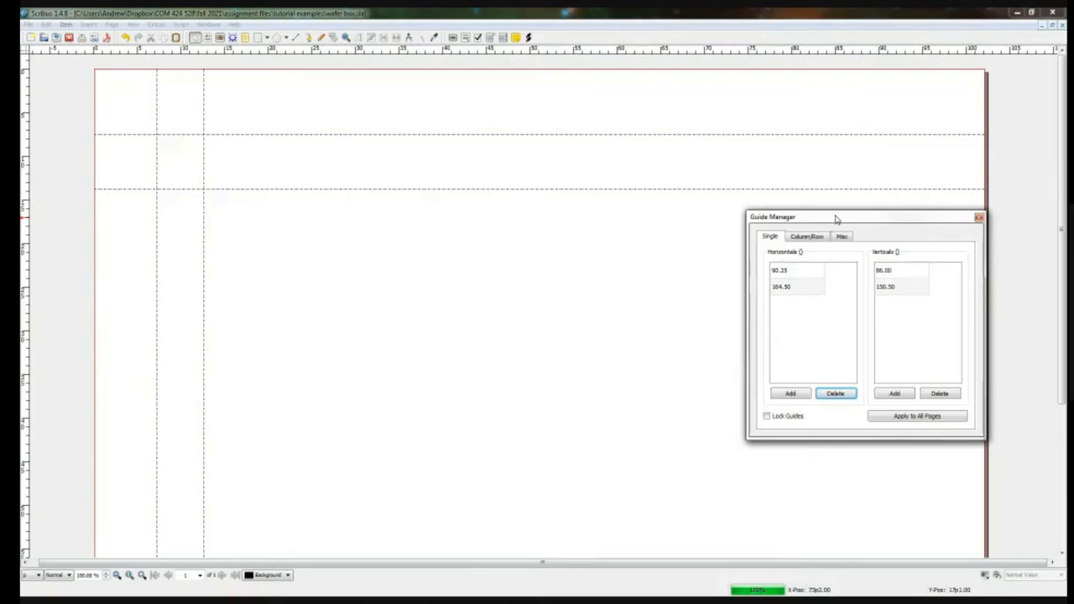
left_click_drag(836, 219, 620, 185)
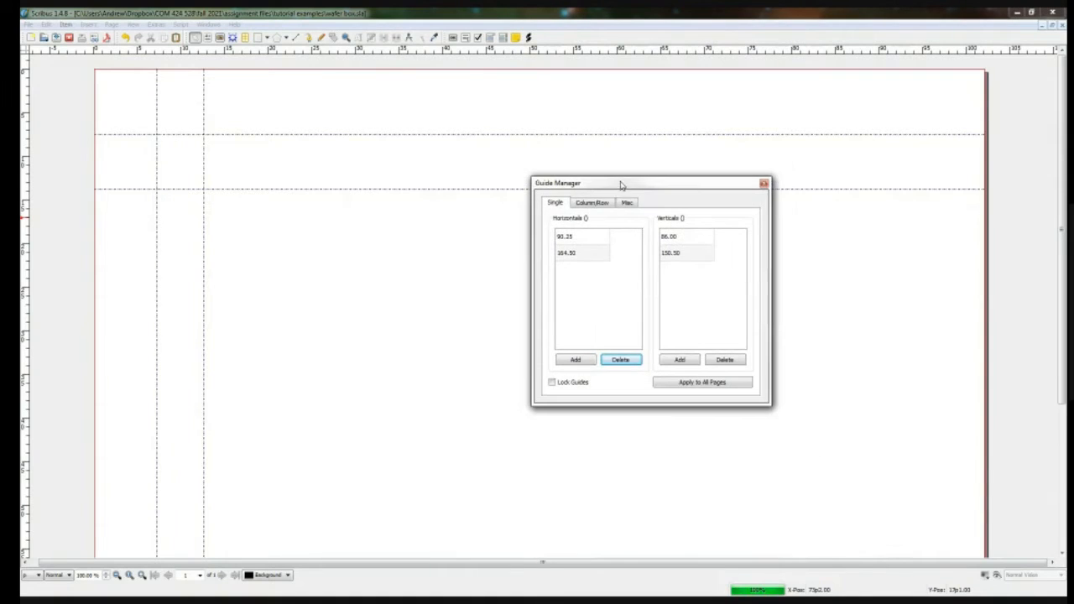
Step: Delete both horizontal guides and both vertical guides in the Guide Manager
left_click(589, 240)
left_click(623, 361)
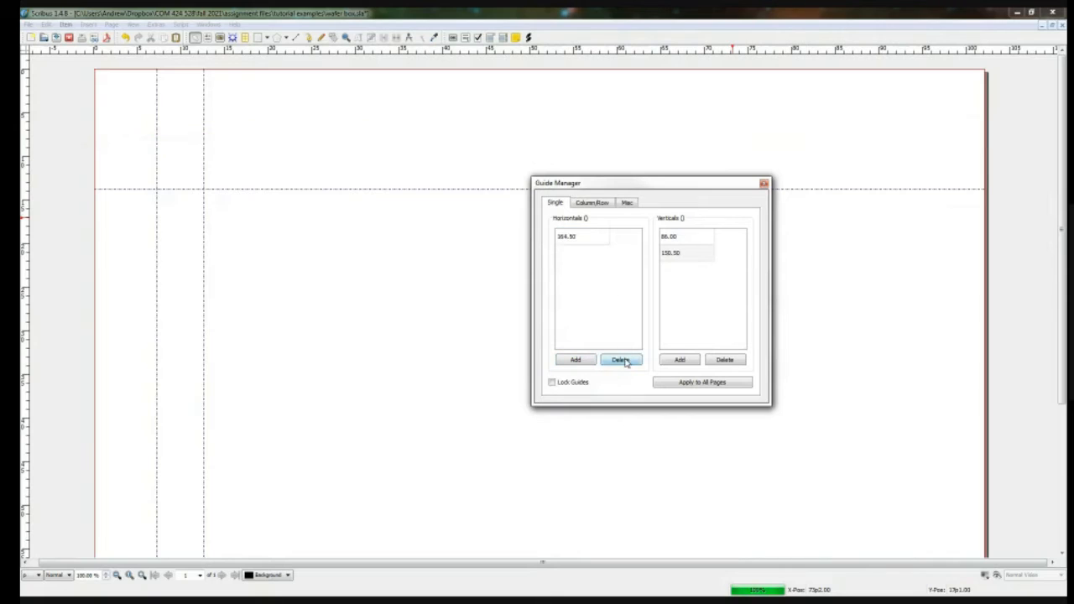
left_click(593, 238)
left_click(625, 361)
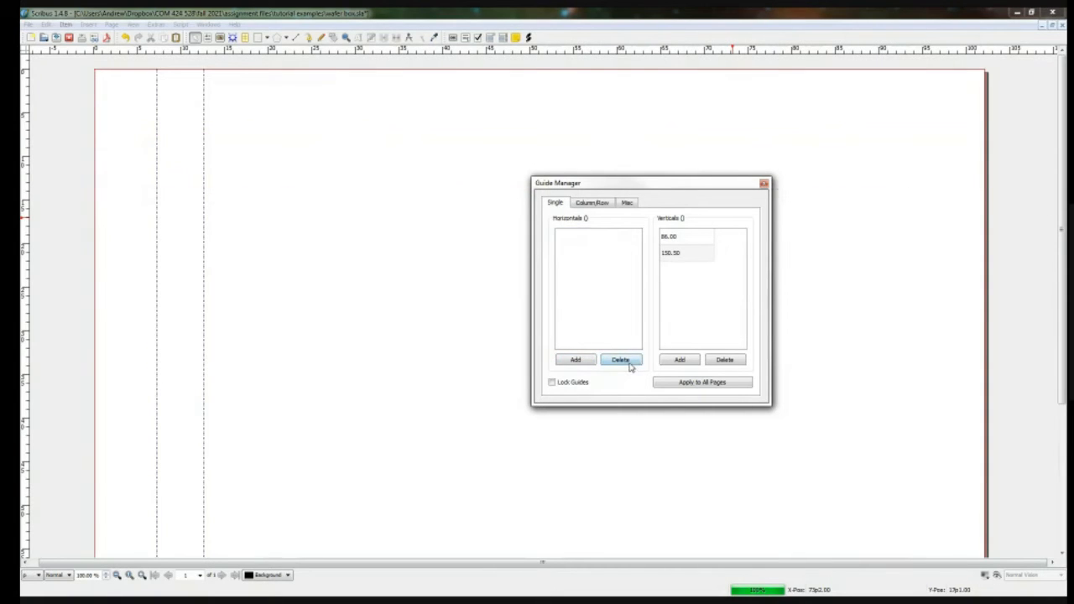
left_click(686, 237)
left_click(726, 360)
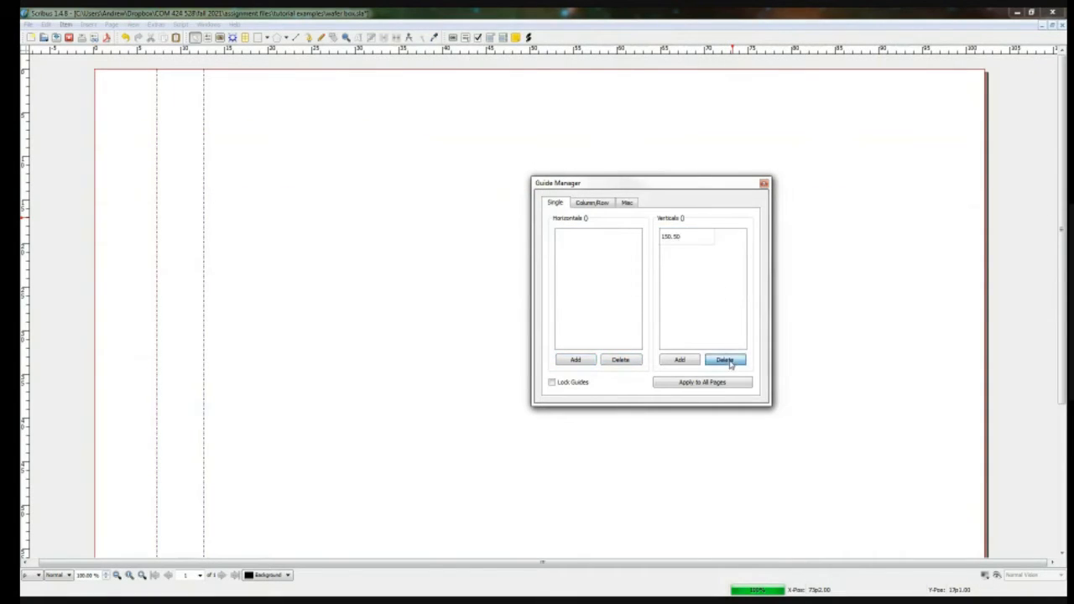
left_click(688, 238)
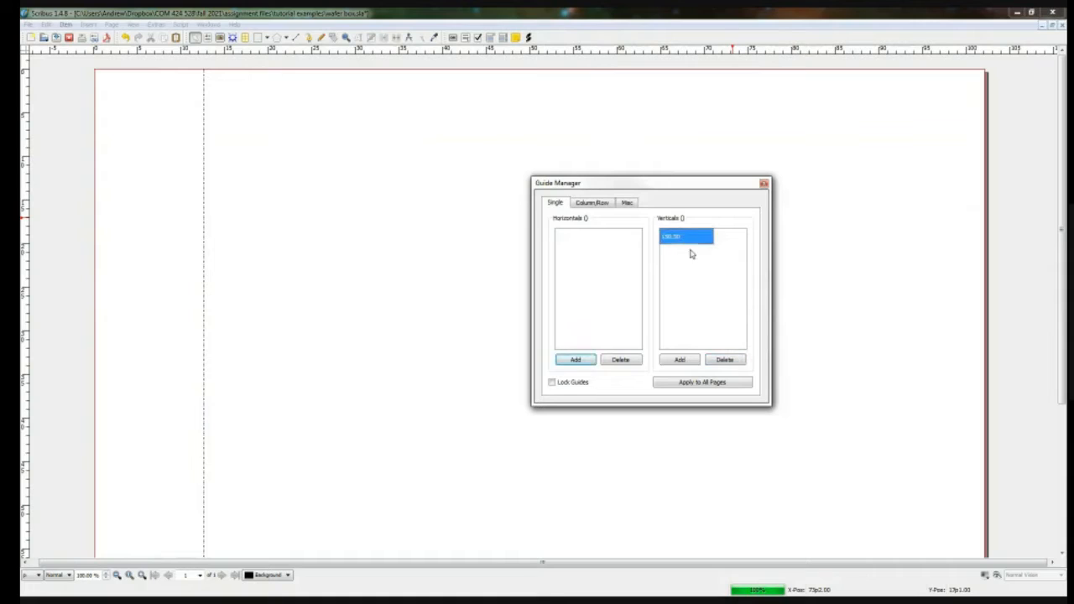
left_click(726, 360)
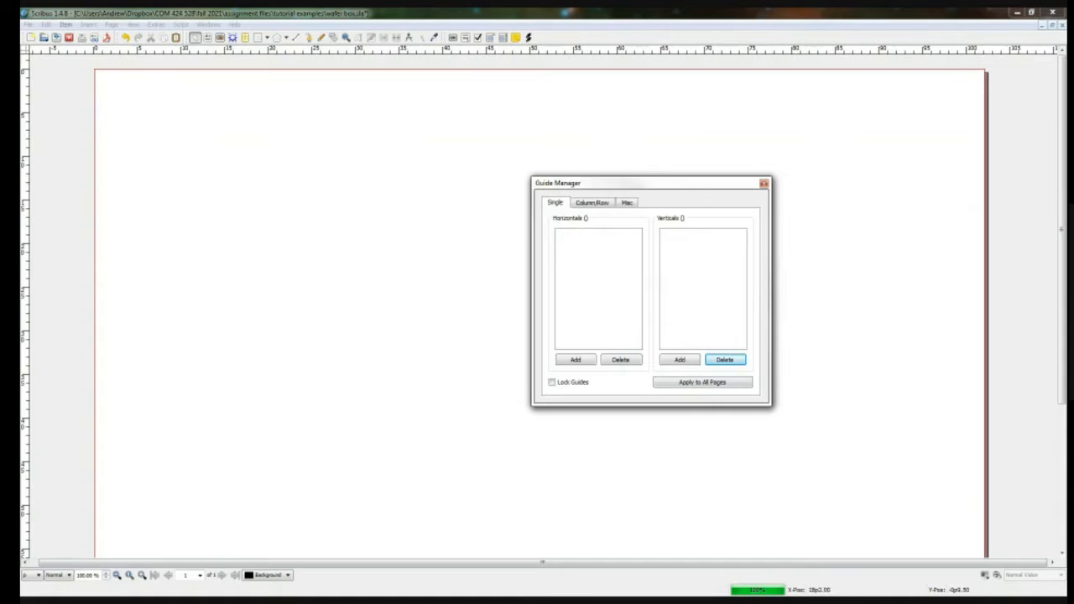
Step: Switch to dimensions sketch.pdf in Adobe Acrobat Reader, zoom to 200%, and examine the box's panel widths and notch notes
mouse_move(20, 125)
left_mouse_down()
mouse_move(643, 113)
mouse_move(842, 33)
mouse_move(841, 25)
left_mouse_up()
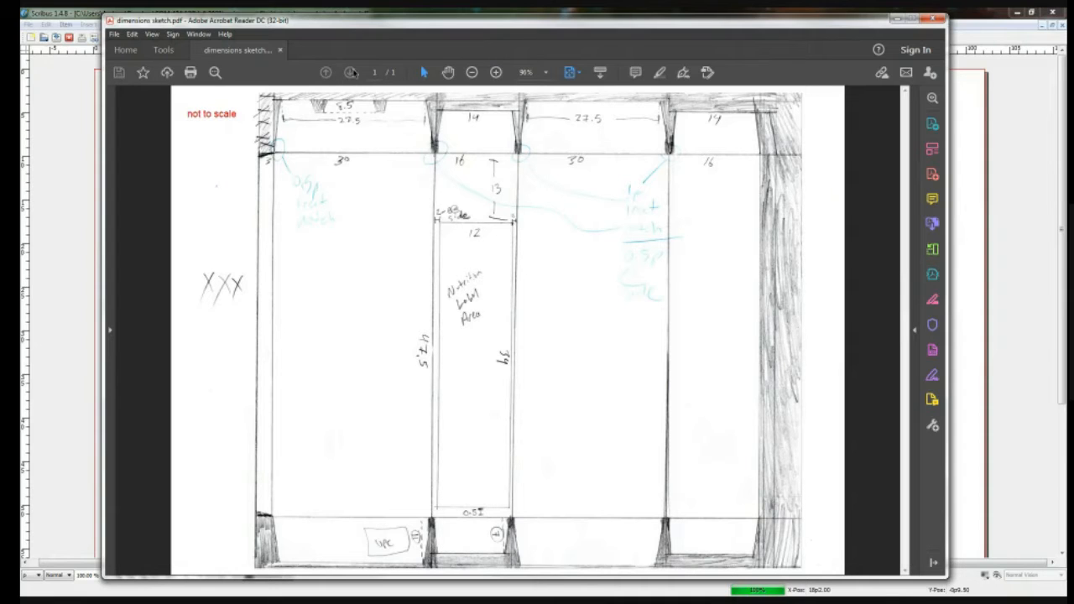
left_click(496, 73)
left_click(496, 73)
left_click(496, 73)
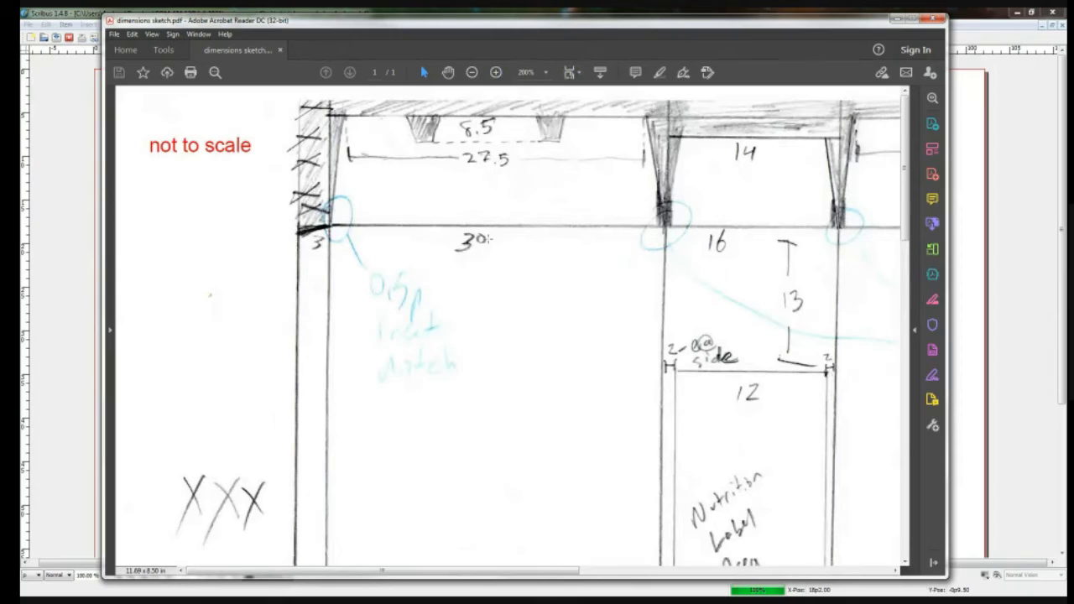
scroll(493, 241, "down", 3)
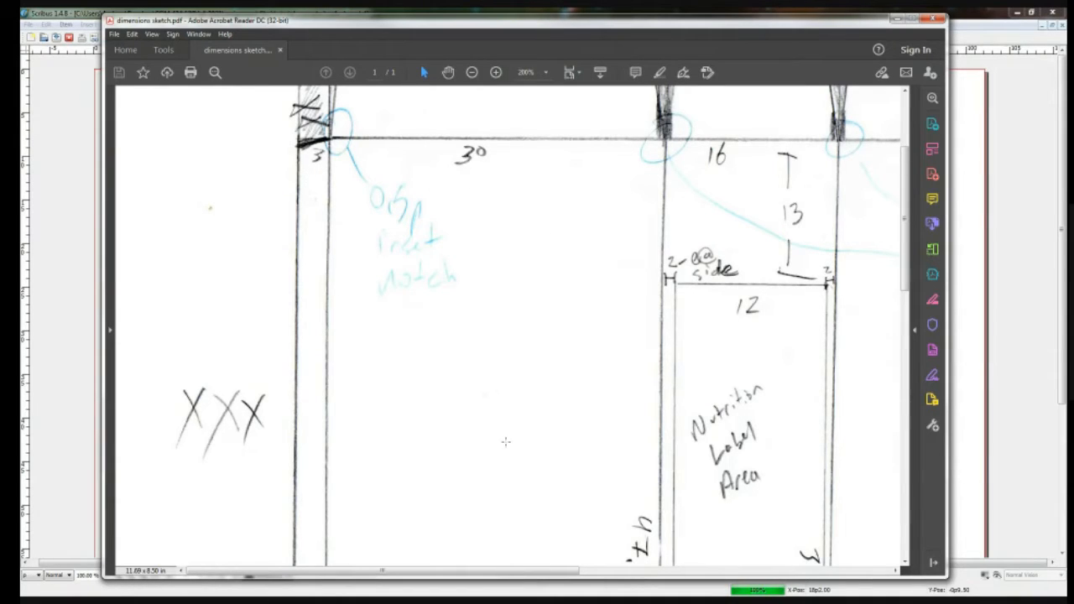
left_click_drag(495, 573, 806, 591)
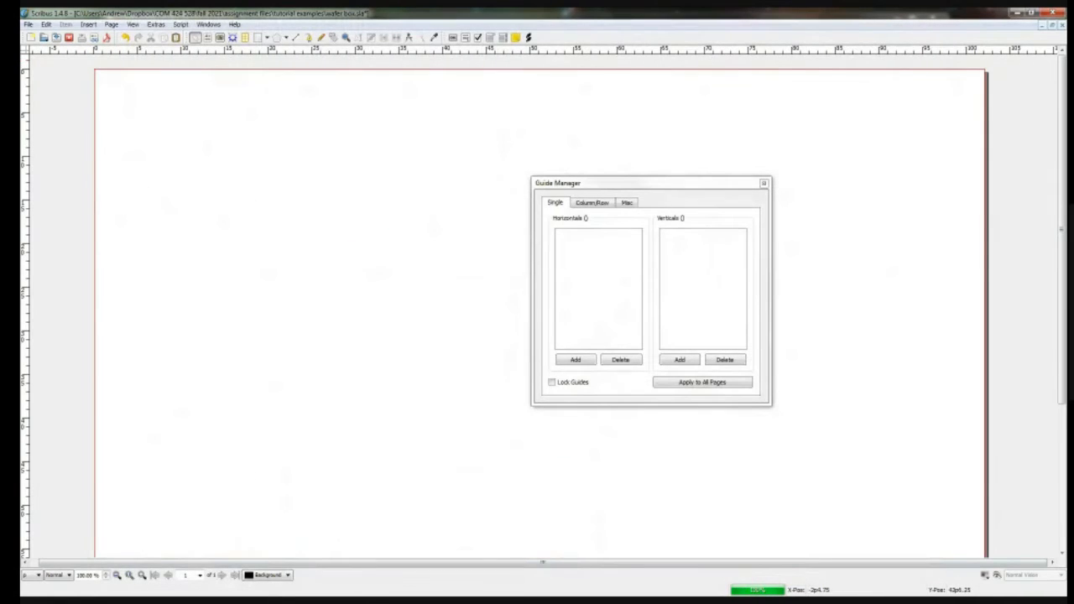
Step: Return to dimensions sketch.pdf in Adobe Acrobat Reader and examine the flap widths along the box's upper edge
key("alt+Tab")
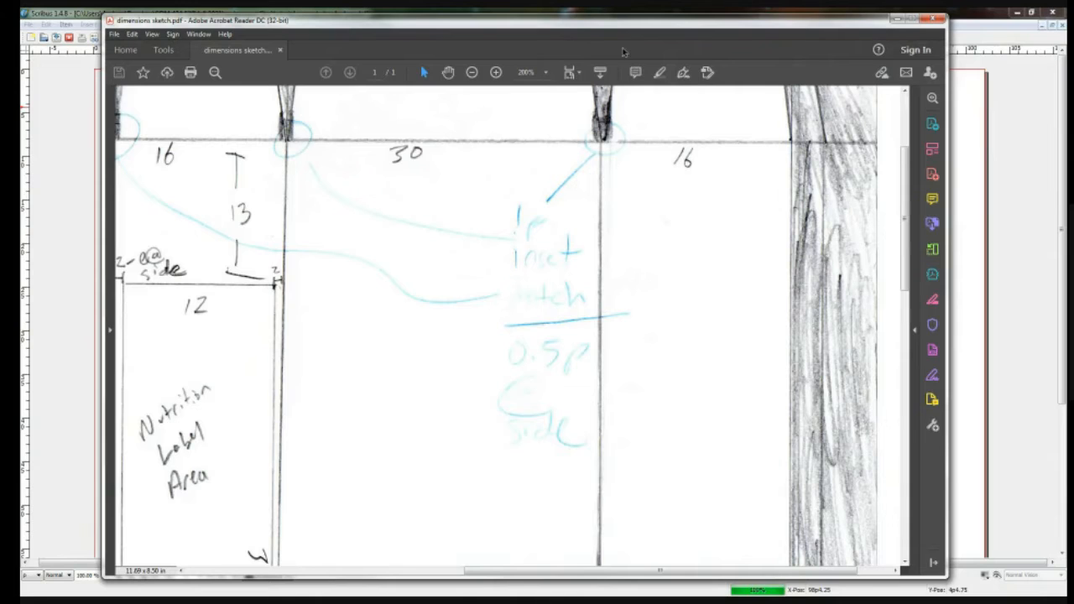
scroll(697, 453, "up", 2)
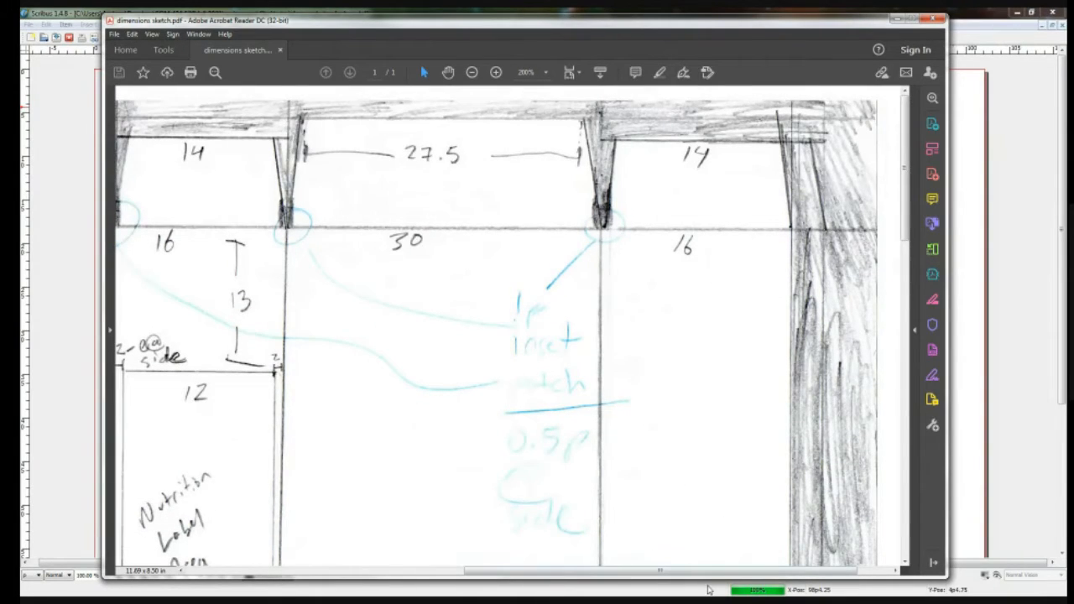
left_click_drag(709, 571, 502, 571)
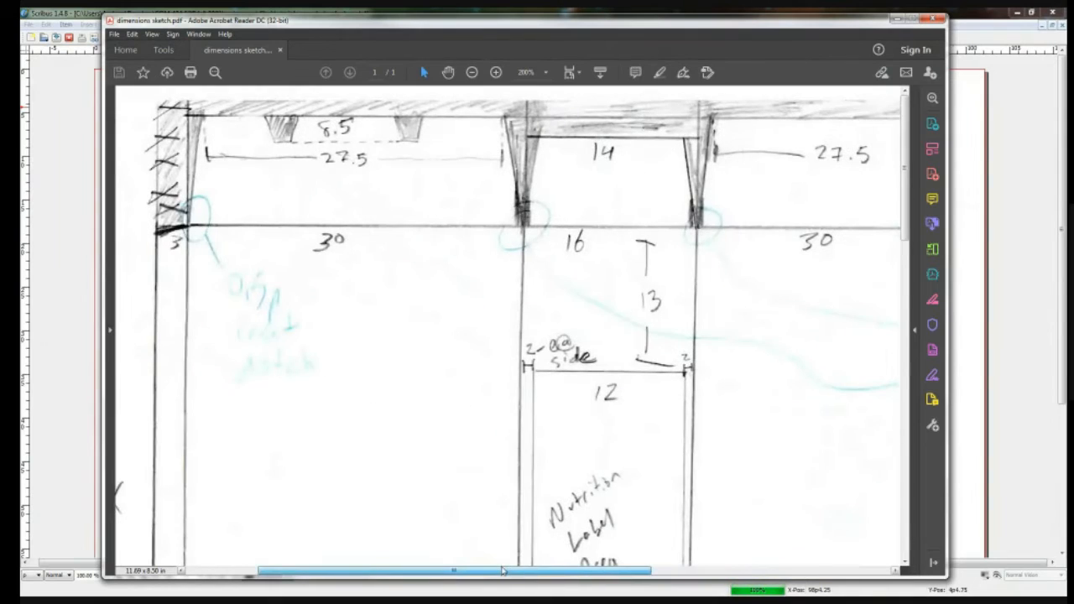
Step: Examine the panel height, nutrition label area, UPC position and lower flaps in the sketch, and zoom out to 125%
scroll(474, 479, "down", 2)
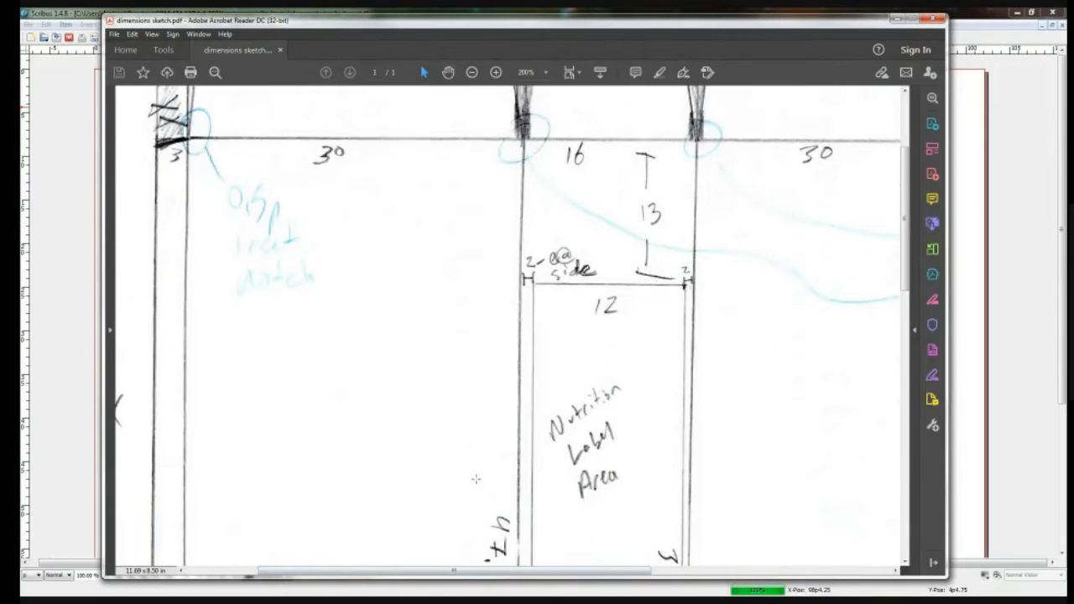
scroll(478, 472, "down", 1)
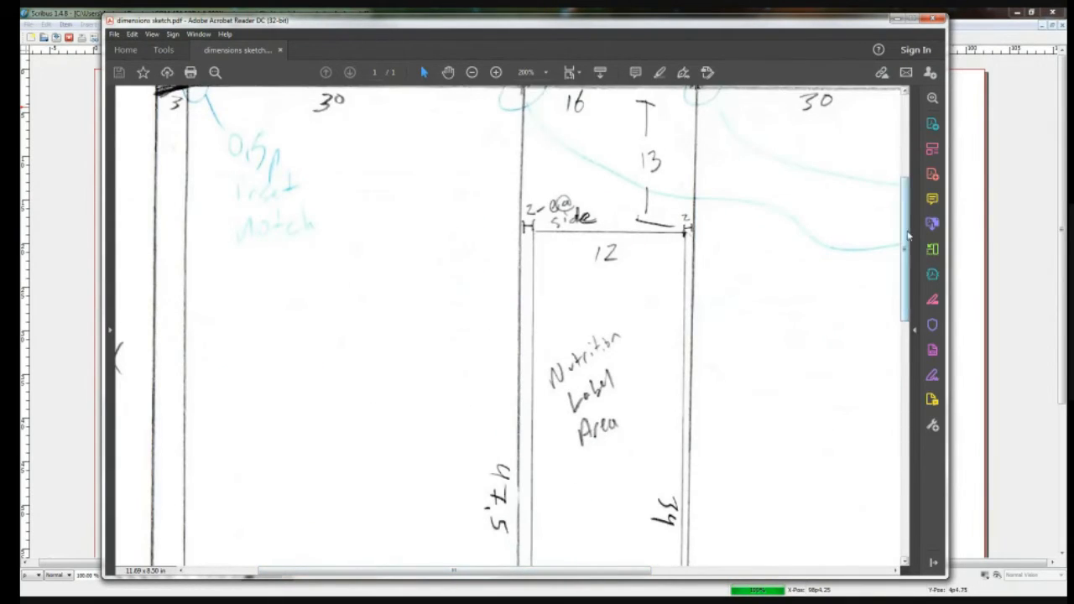
left_click_drag(908, 238, 911, 493)
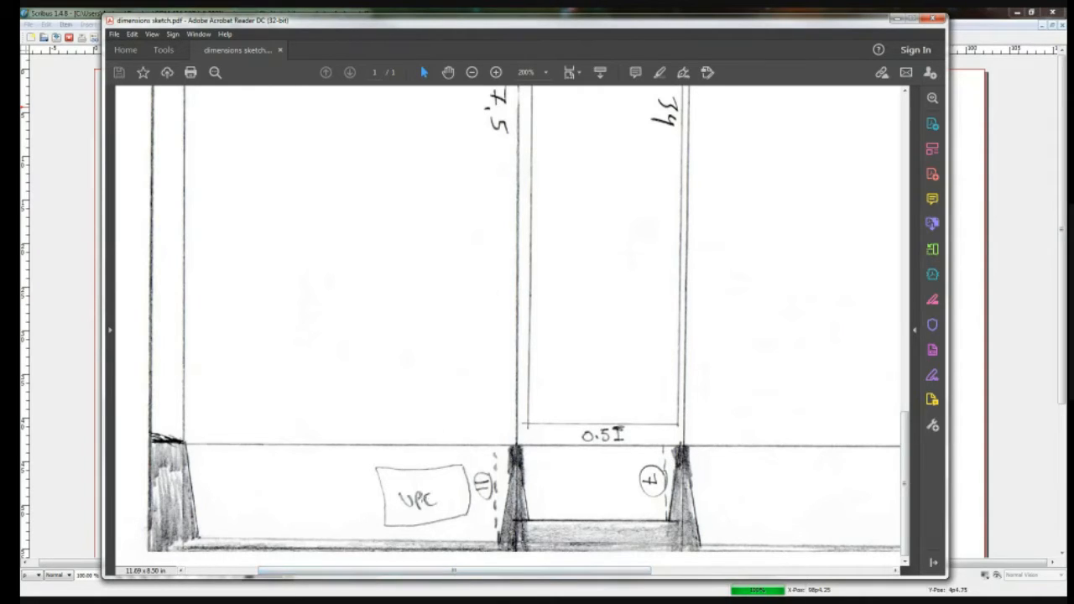
scroll(579, 451, "up", 3)
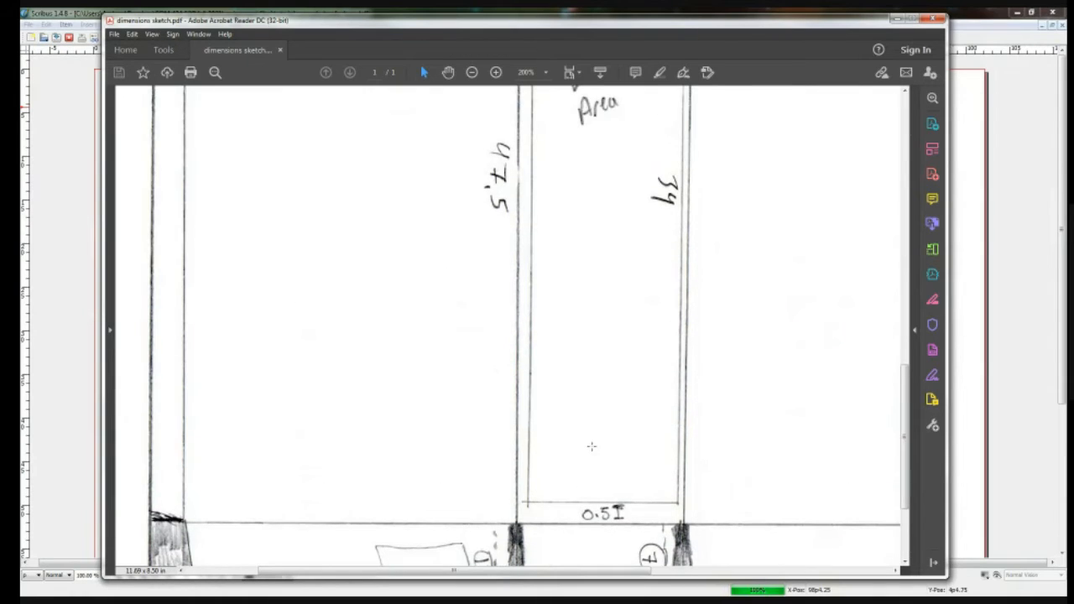
scroll(592, 446, "up", 2)
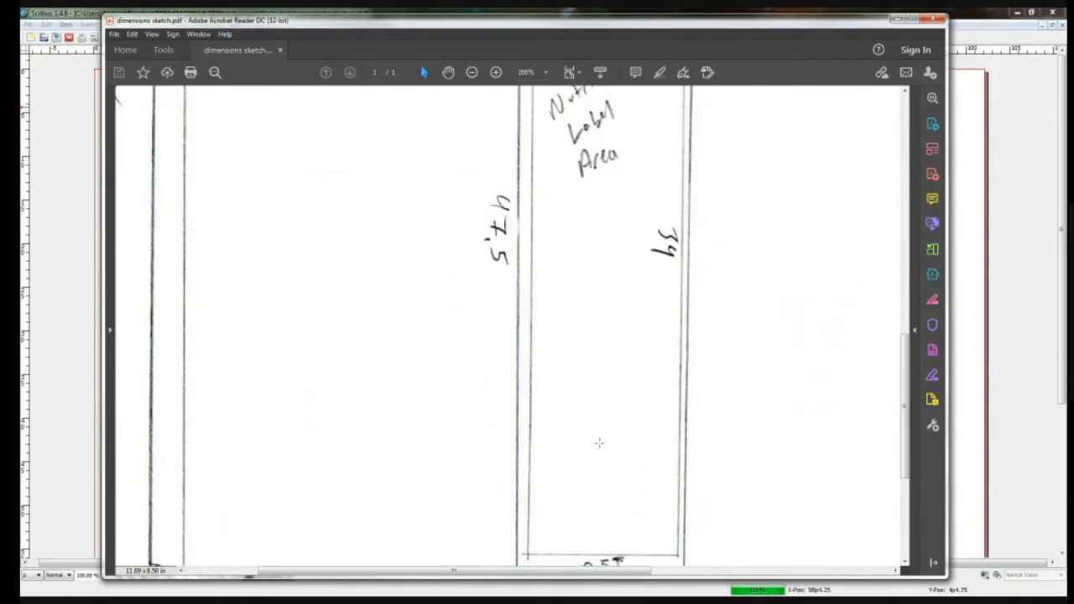
scroll(591, 443, "down", 3)
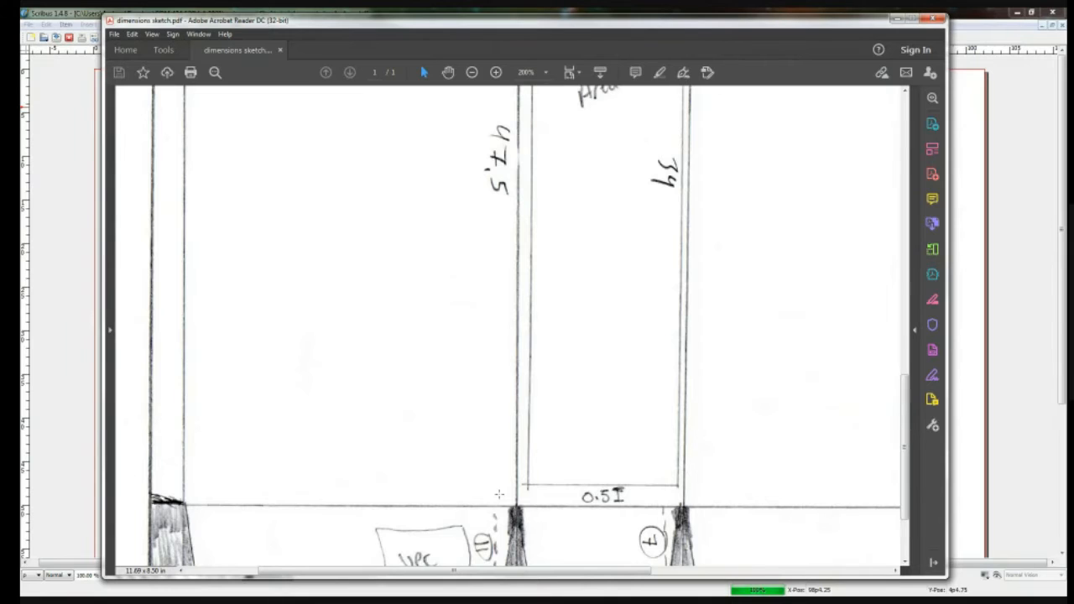
scroll(499, 495, "up", 10)
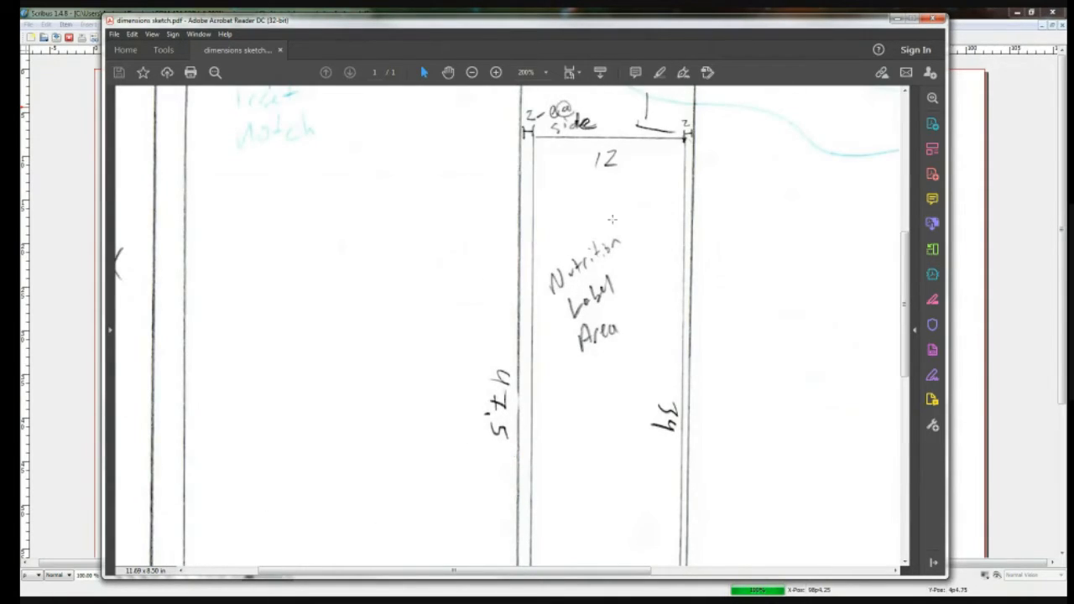
left_click(473, 73)
left_click(473, 73)
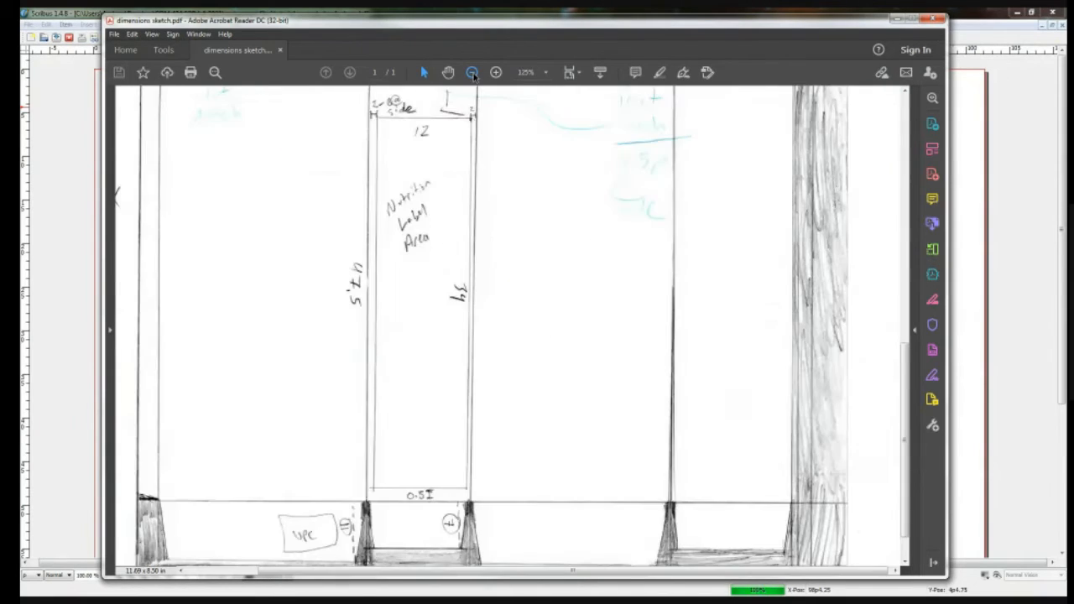
Step: Add 22 to the 47.5 panel height in Calculator and check the sketch's upper and lower flap areas
scroll(431, 316, "up", 1)
scroll(430, 315, "up", 5)
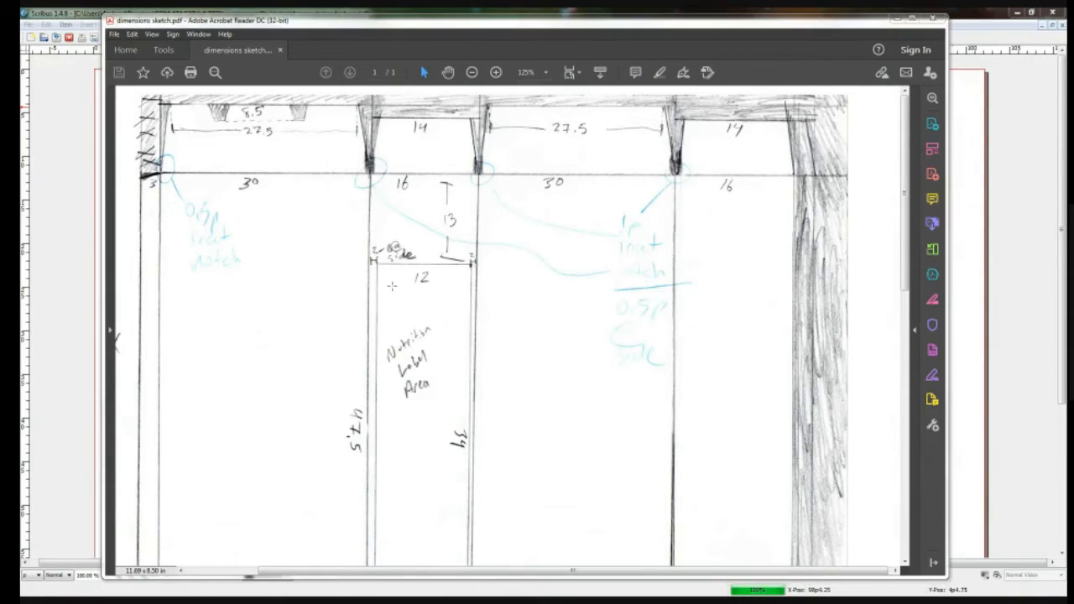
key("XF86Calculator")
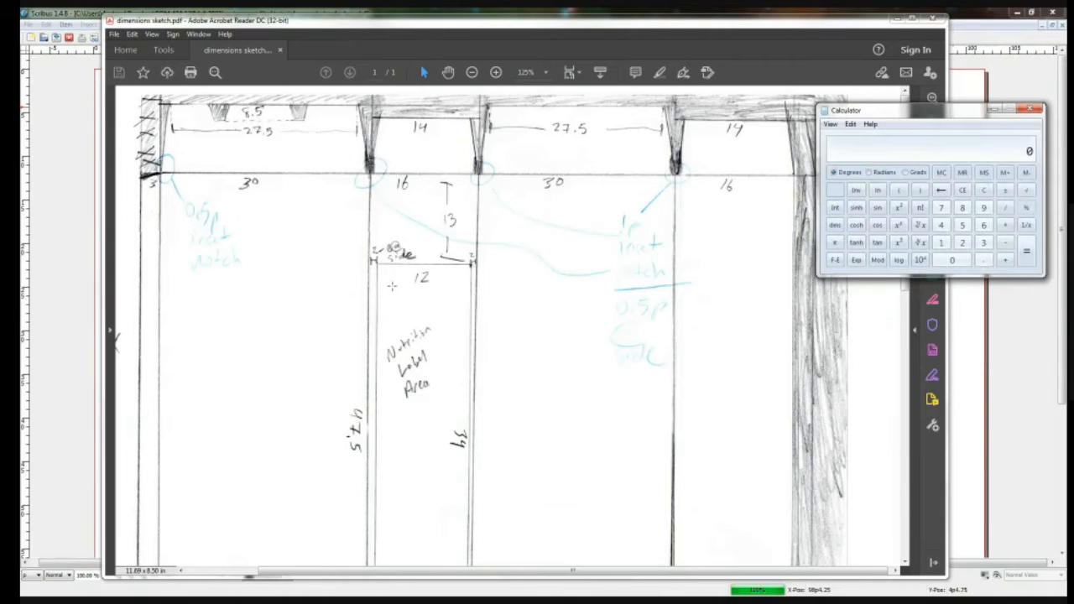
type("47.5+22")
key("Return")
left_click(287, 219)
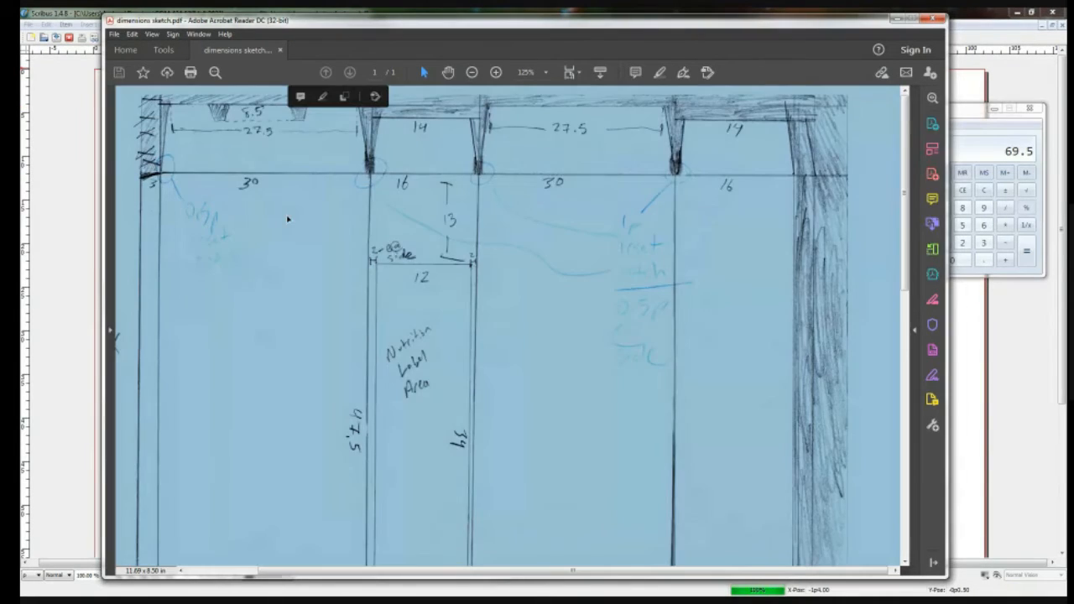
scroll(287, 219, "down", 5)
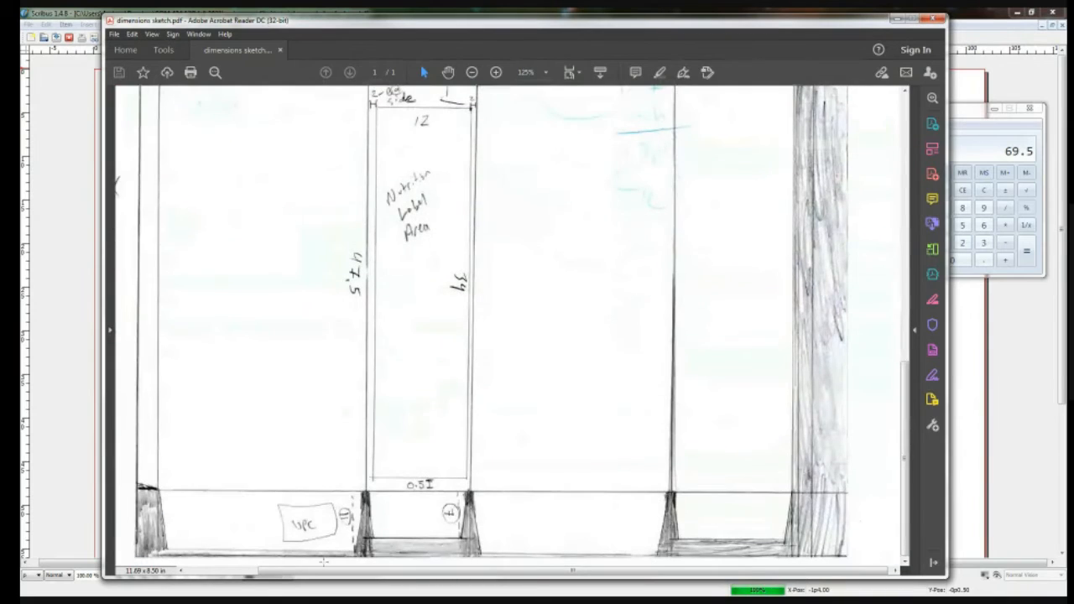
scroll(352, 493, "up", 4)
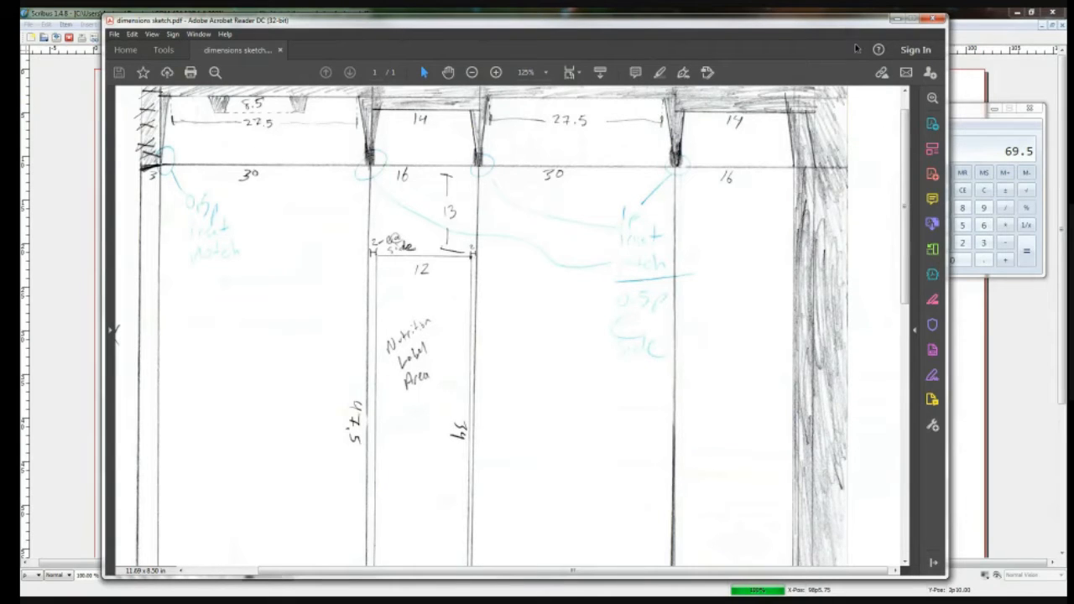
Step: Add up the sketch's panel widths 30, 16, 30 and 16 plus two 3-pica strips in Calculator
left_click(969, 118)
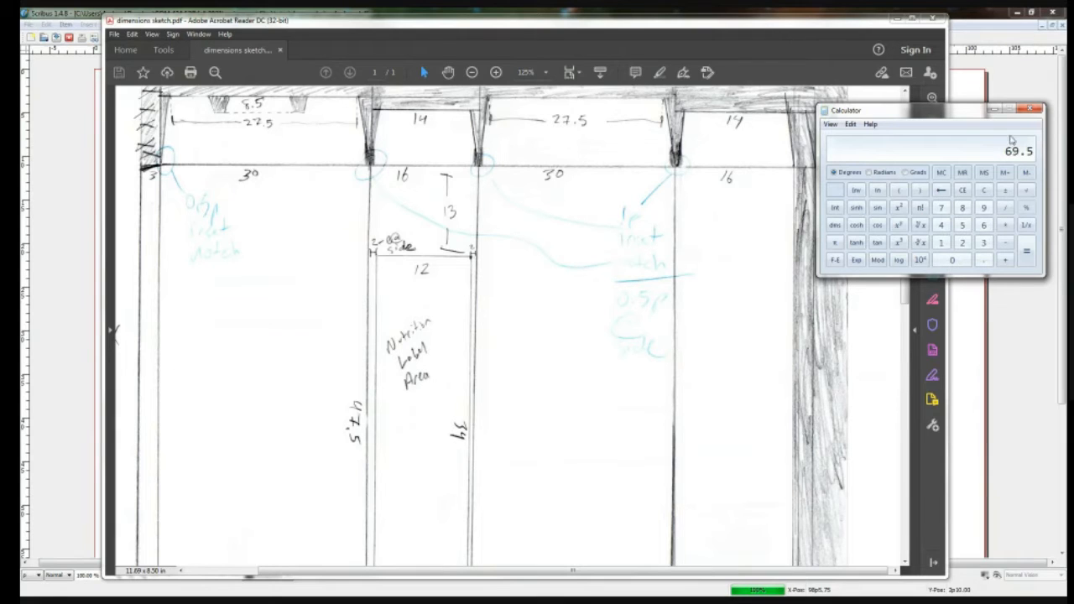
key("3")
key("0")
key("plus")
type("16")
key("plus")
type("30")
key("plus")
type("16")
key("Return")
key("plus")
type("3")
key("Return")
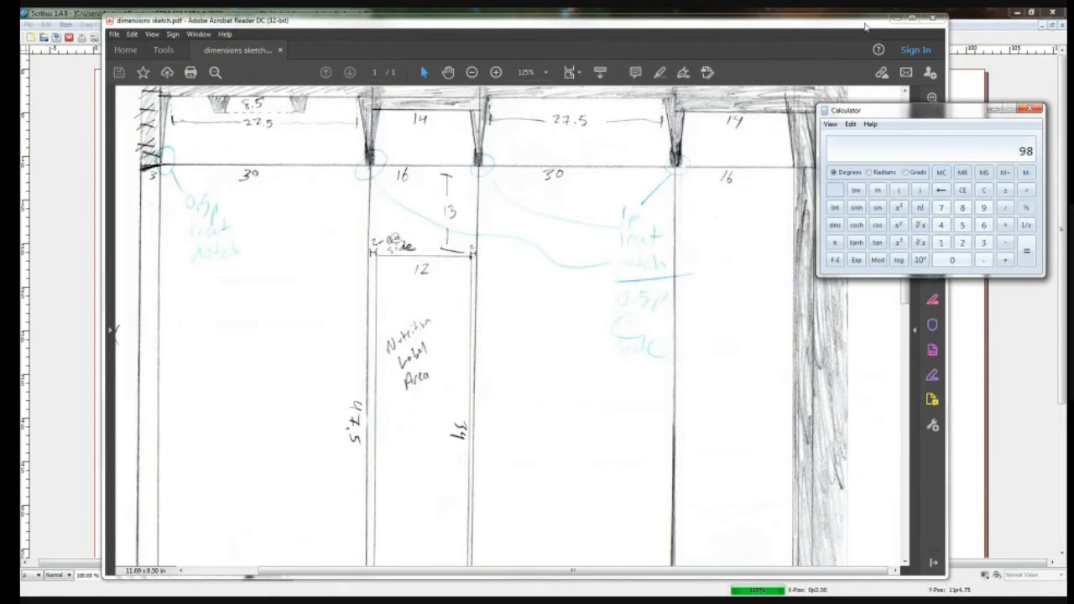
Step: Shift the sketch window aside and subtract 102 from the width total in Calculator
left_click_drag(864, 26, 839, 38)
left_click(950, 114)
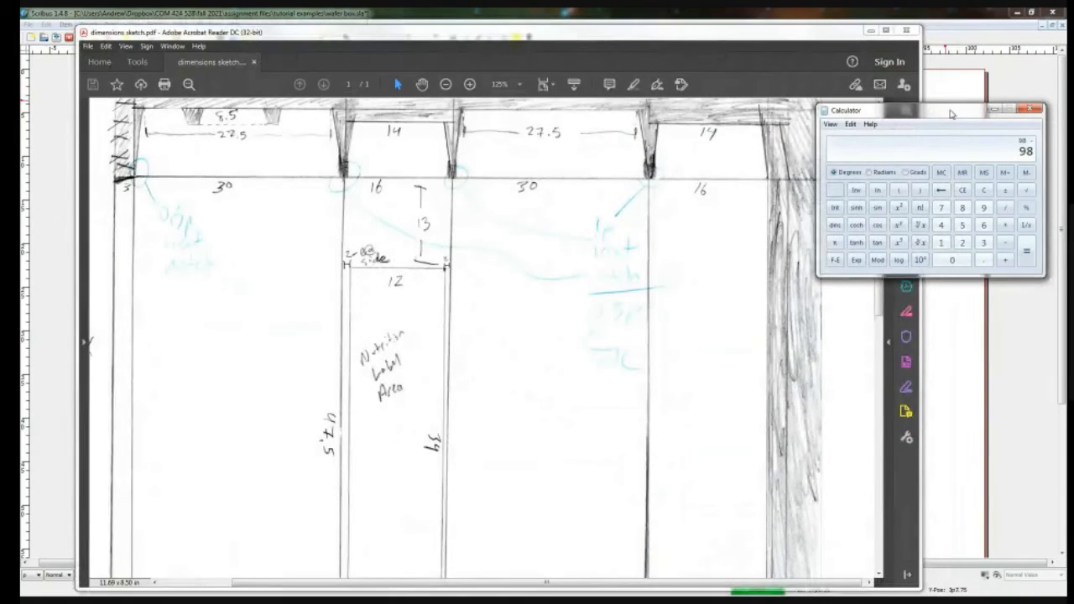
type("102")
key("Return")
Step: Shrink and rearrange the windows so Scribus with the Guide Manager sits above the dimensions sketch and Calculator
left_click_drag(922, 589, 628, 290)
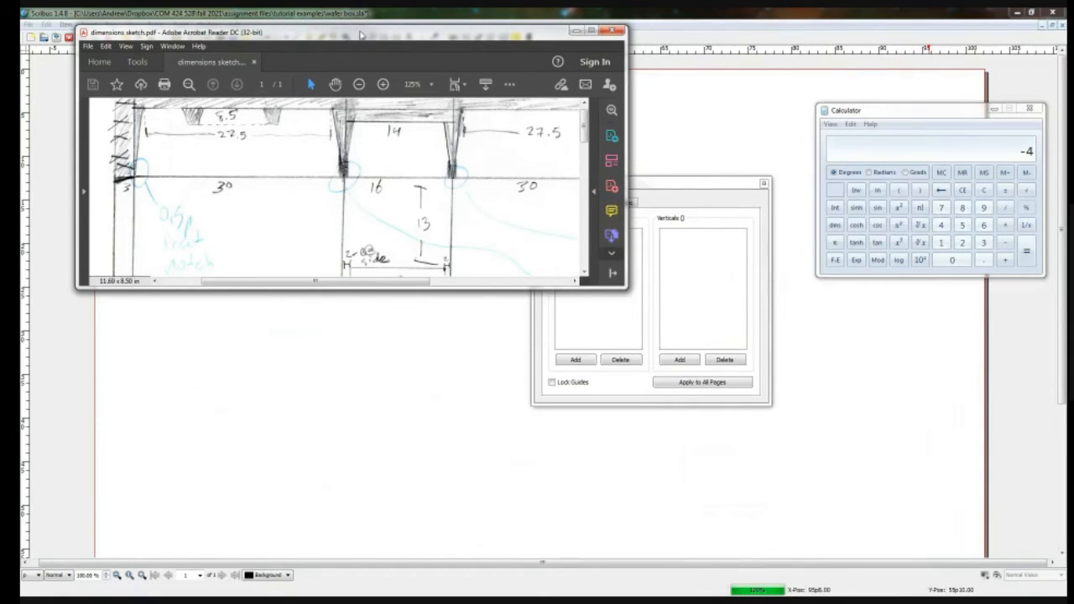
left_click_drag(363, 28, 324, 331)
left_click_drag(714, 178, 760, 116)
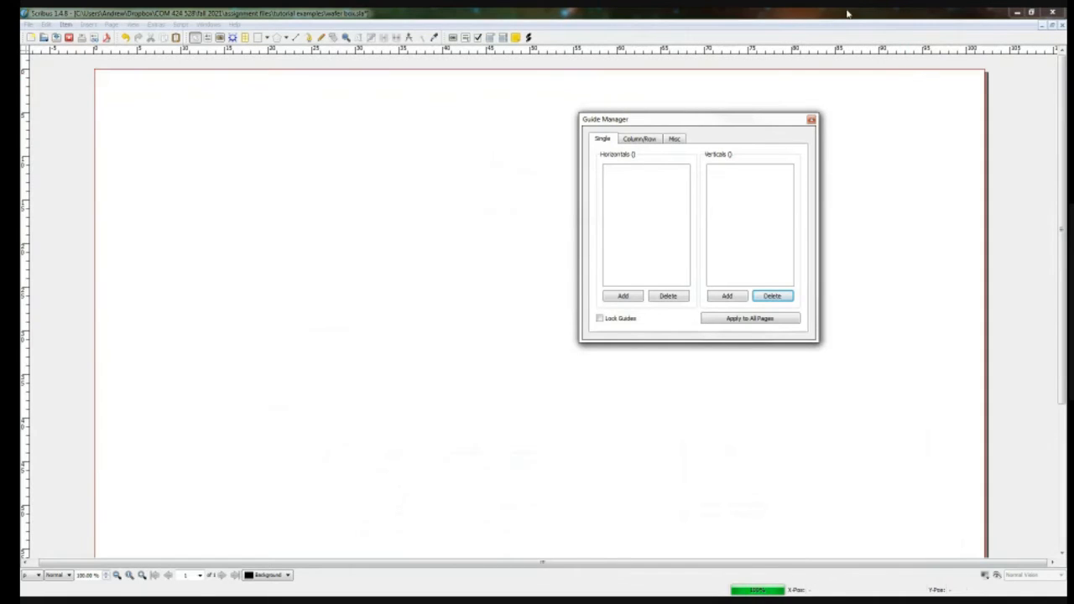
left_click_drag(850, 11, 870, 132)
left_click_drag(554, 144, 572, 24)
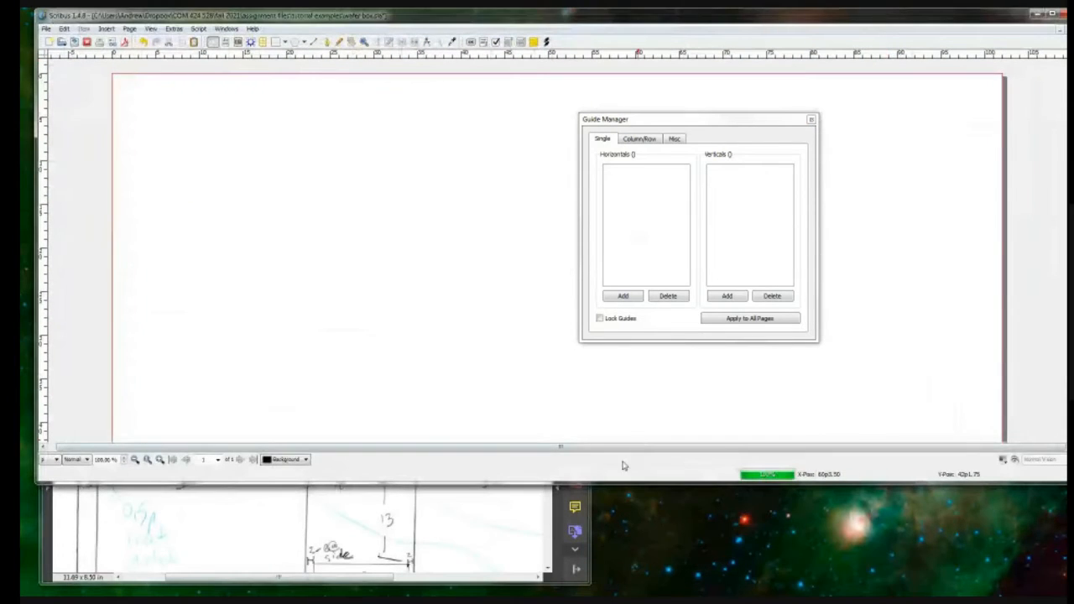
left_click_drag(620, 481, 623, 336)
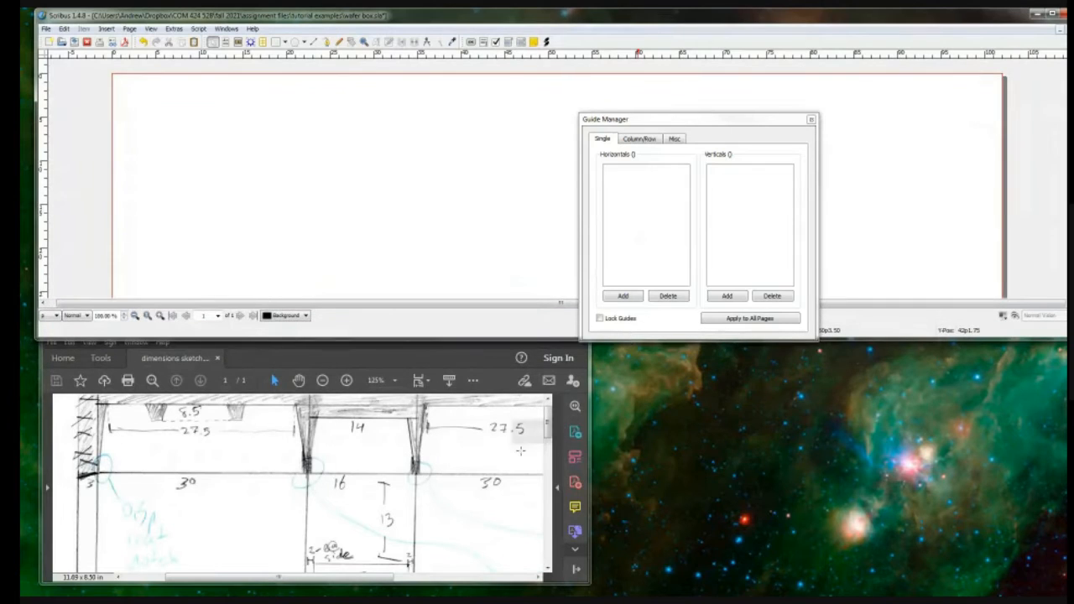
key("alt+Tab")
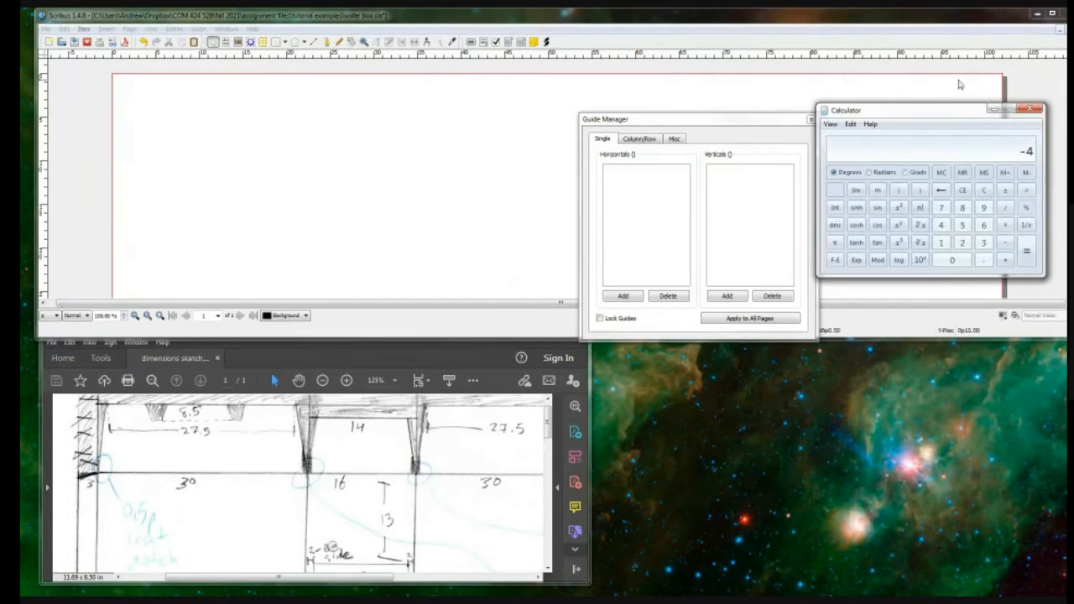
left_click_drag(922, 107, 783, 393)
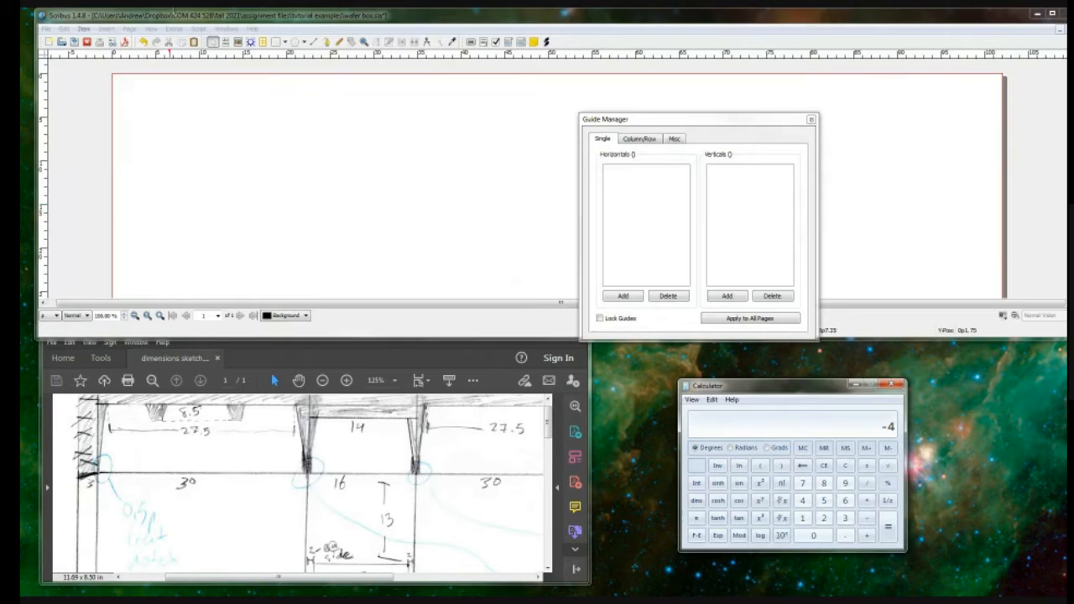
Step: Add vertical guides at 3 picas (36.00), 6 picas (72.00) and 36 picas (432.00) in the Guide Manager
left_click(728, 296)
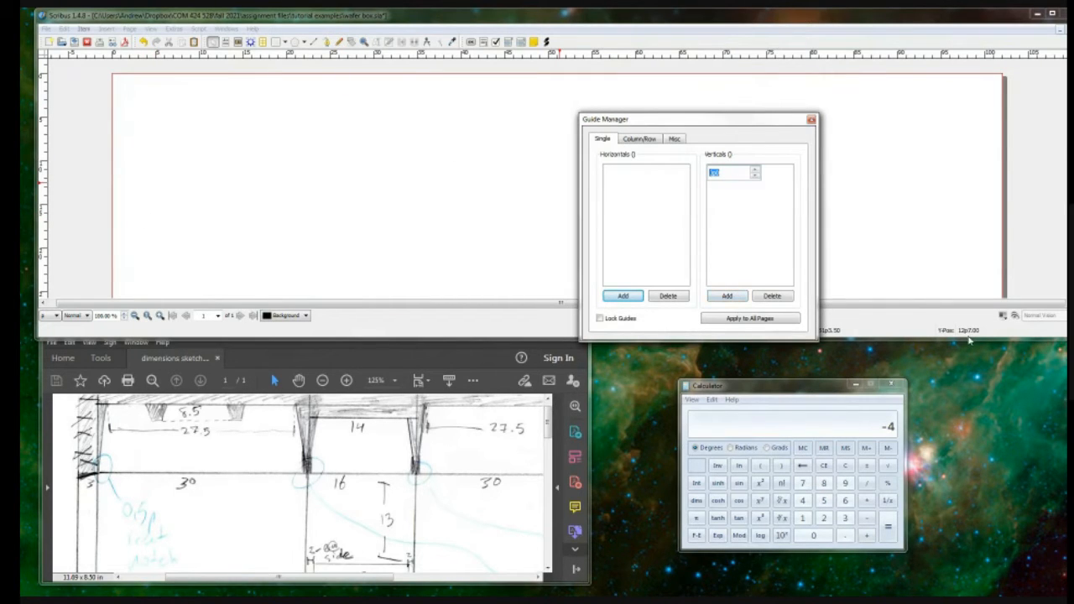
type("3")
key("Return")
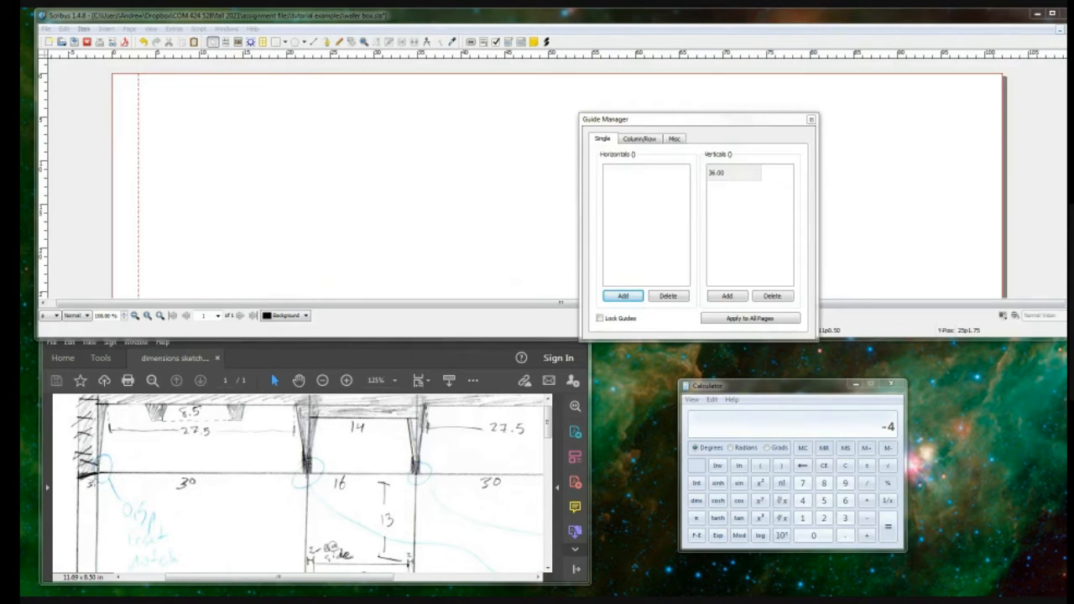
left_click(726, 296)
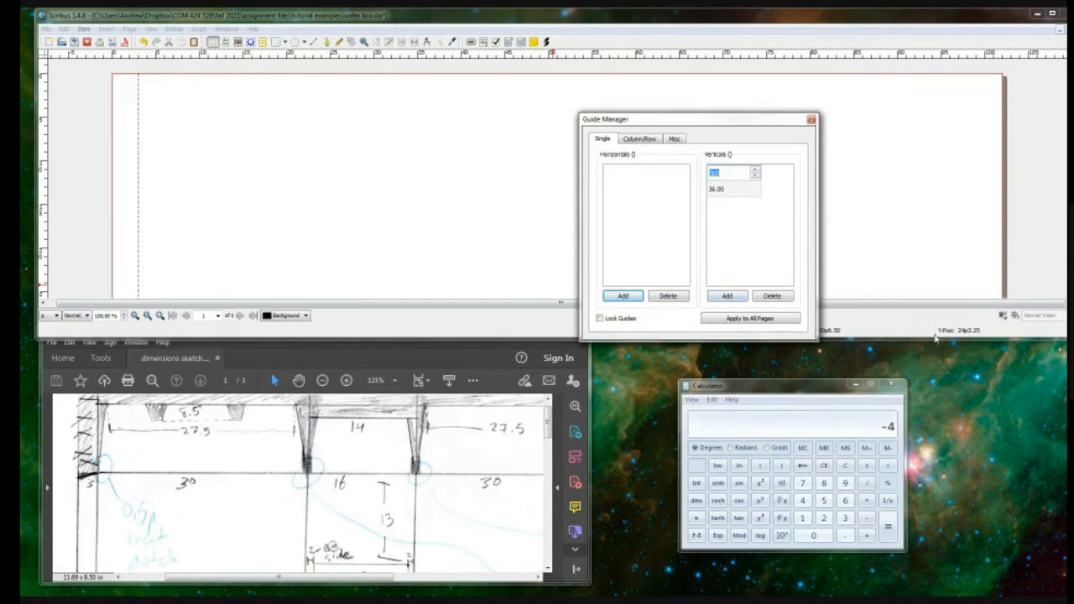
type("72")
key("Return")
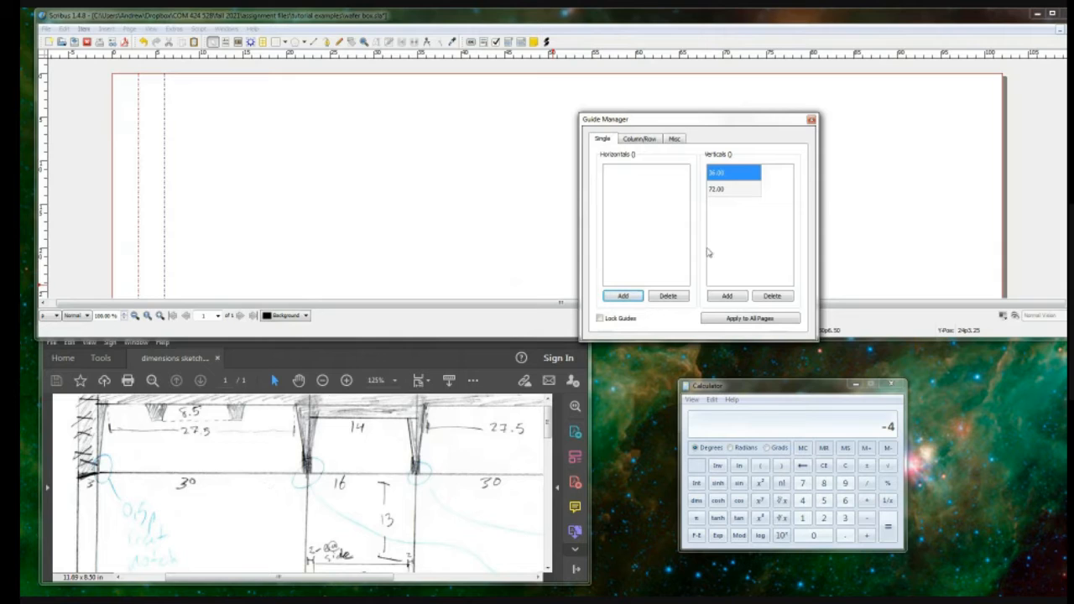
left_click(730, 296)
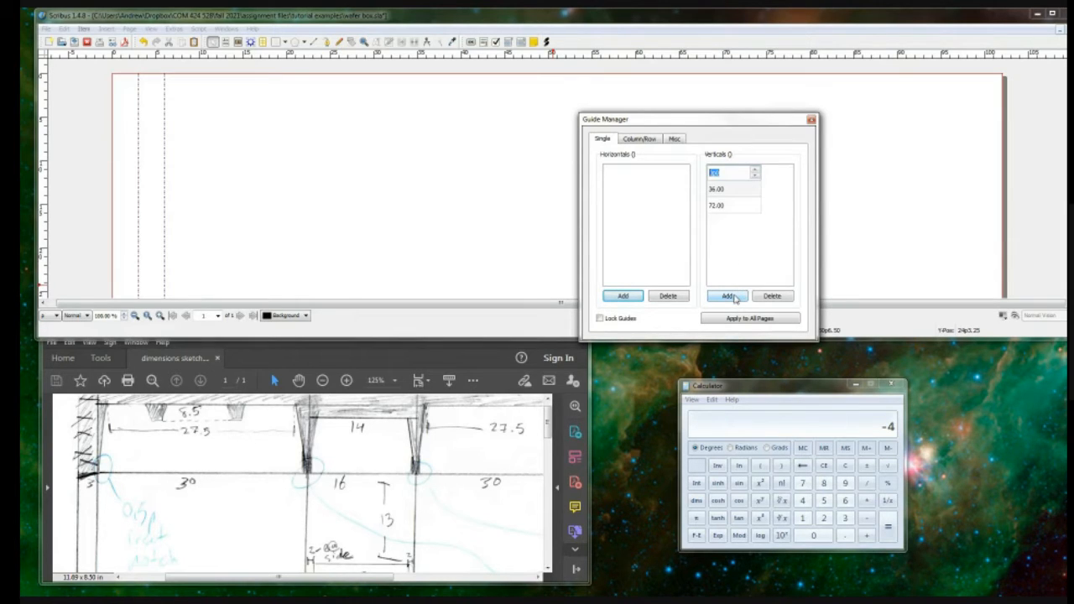
type("432")
key("Return")
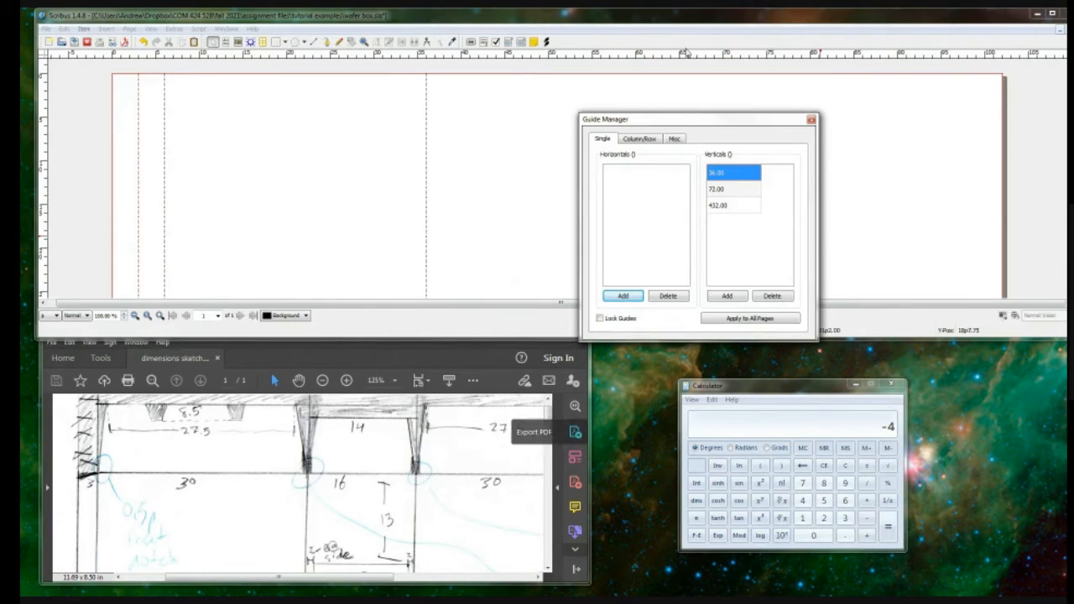
Step: Calculate 36 + 16 in Calculator and add a vertical guide at 52 picas (624.00)
left_click(846, 518)
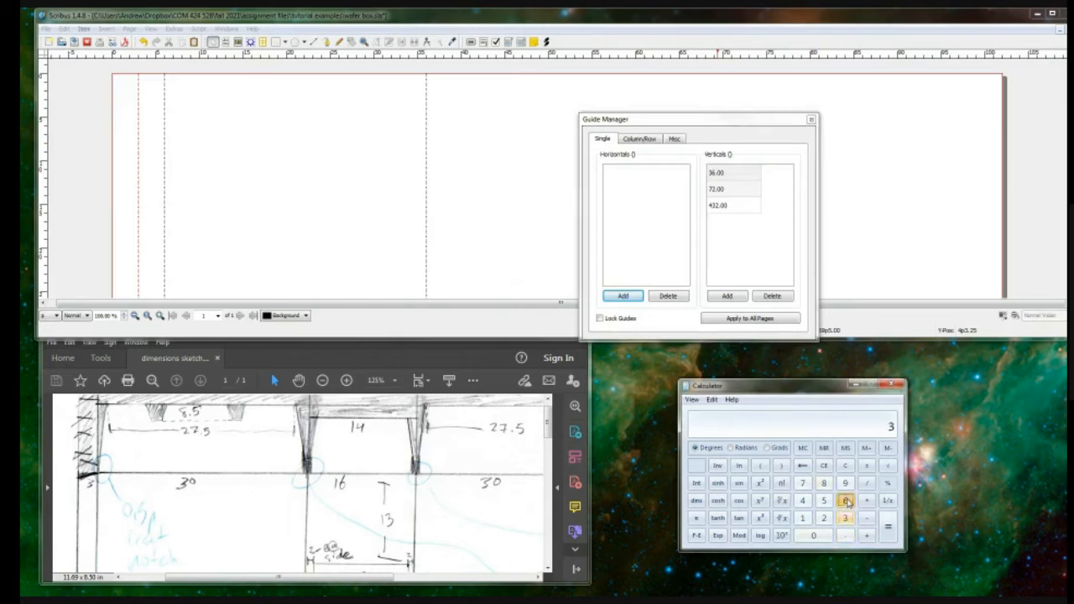
left_click(845, 500)
left_click(867, 535)
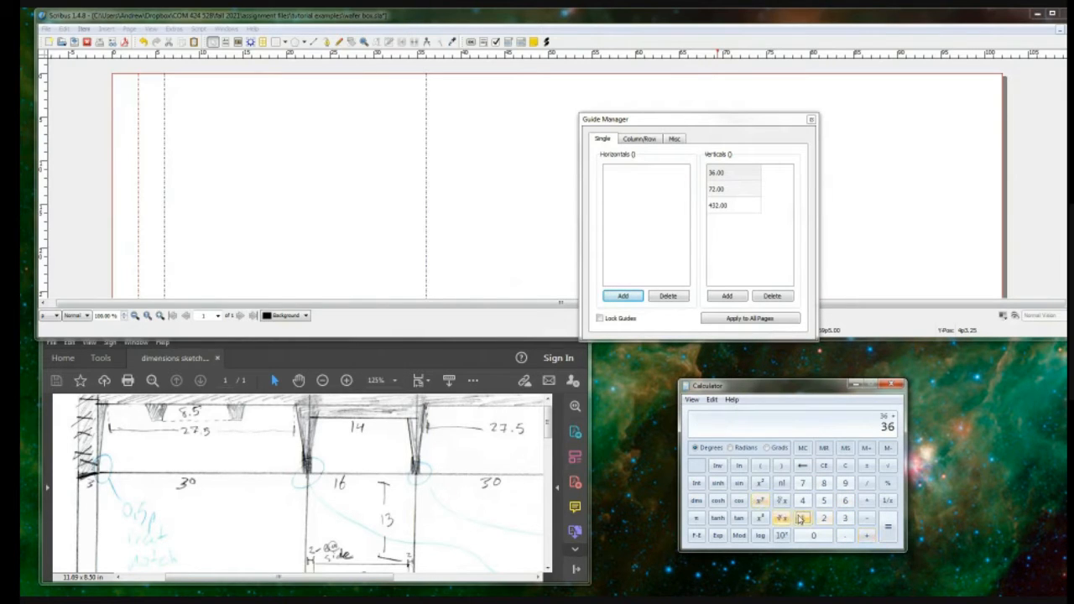
left_click(802, 518)
left_click(845, 500)
left_click(887, 526)
left_click(743, 299)
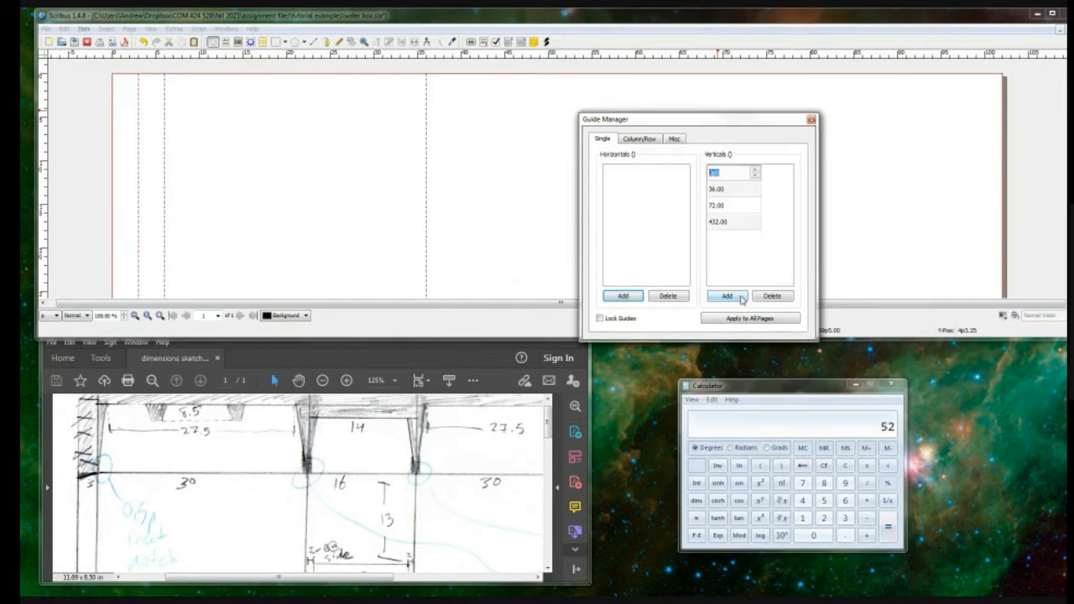
key("Return")
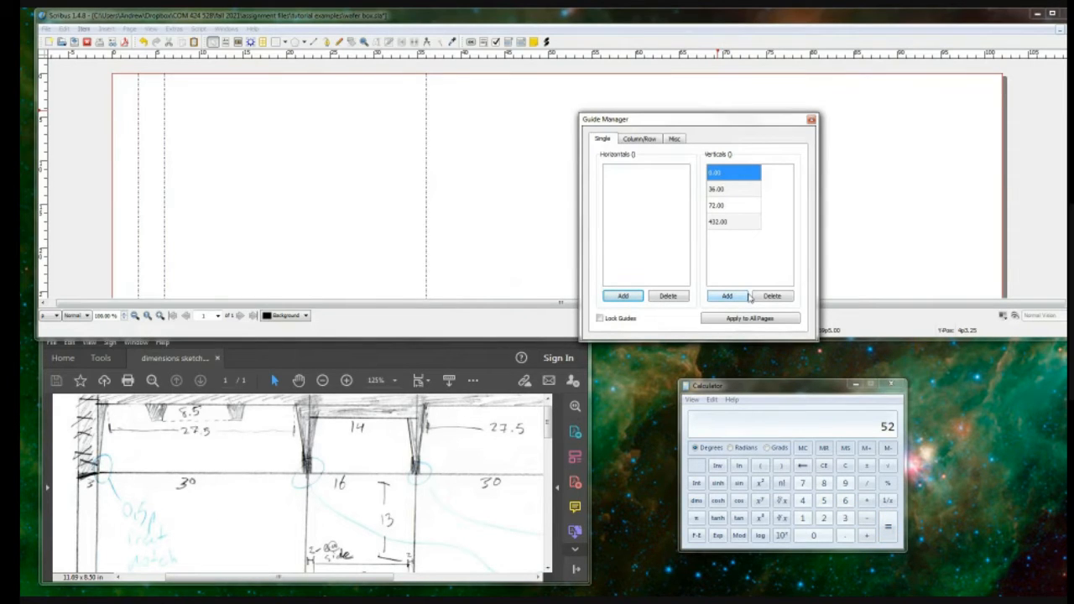
double_click(731, 173)
type("624")
key("Return")
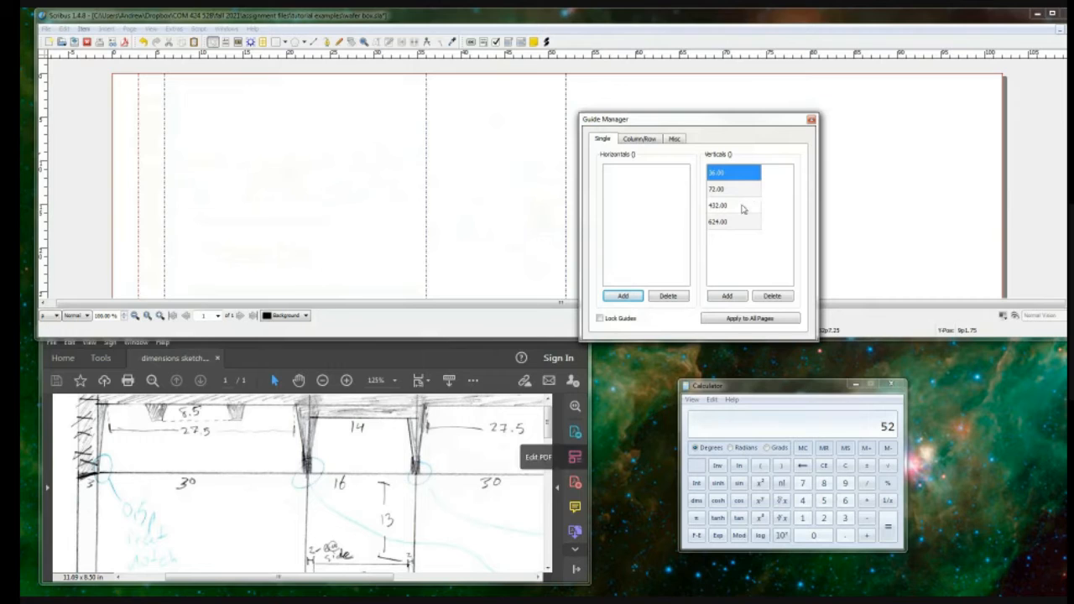
Step: Add a vertical guide at 82 picas (984.00) for the far edge of the second 30-pica panel
left_click(727, 296)
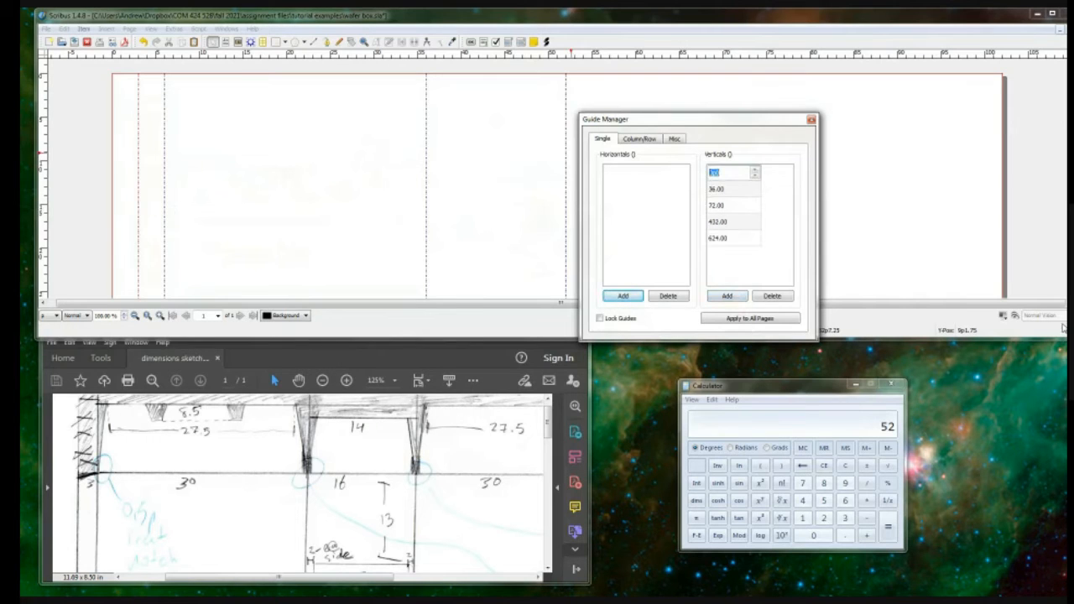
type("82")
key("Return")
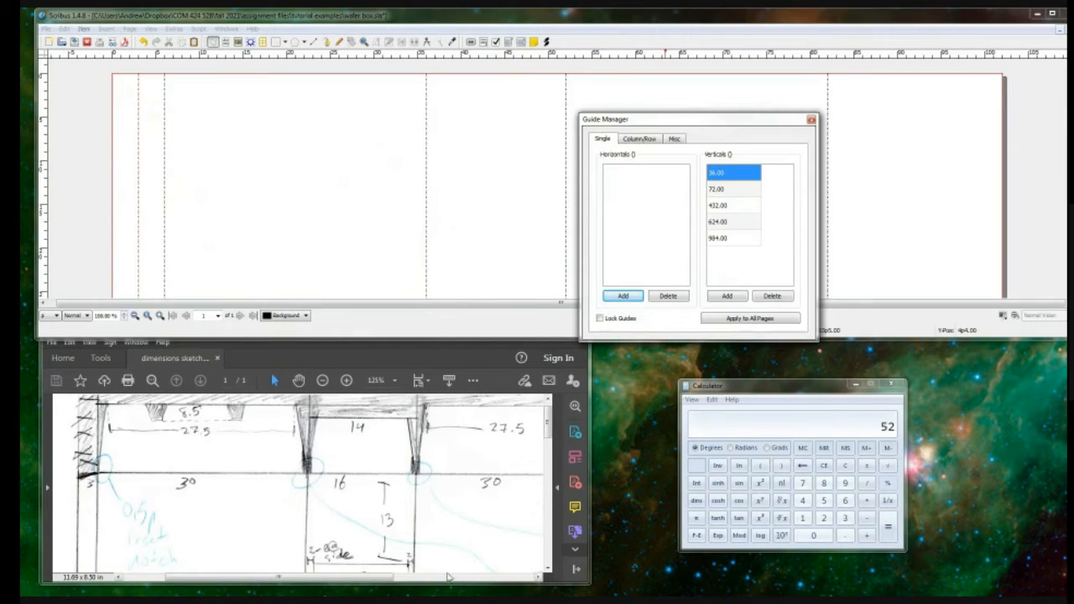
Step: Check the last panel width in the sketch, calculate 82+16, and add a vertical guide at 98 picas (1,176.00)
left_click_drag(382, 577, 507, 581)
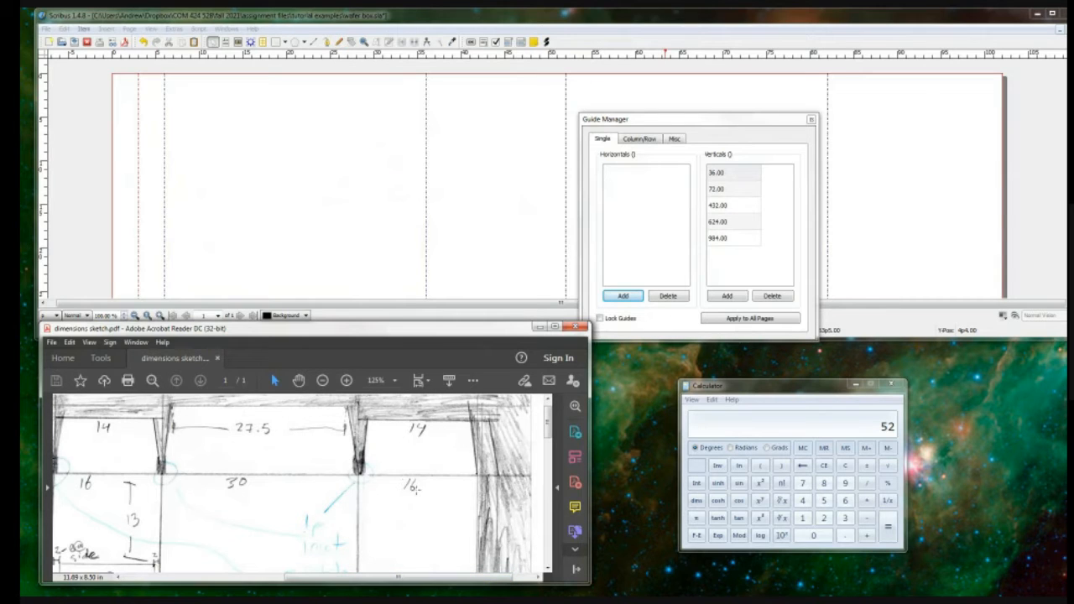
left_click(812, 389)
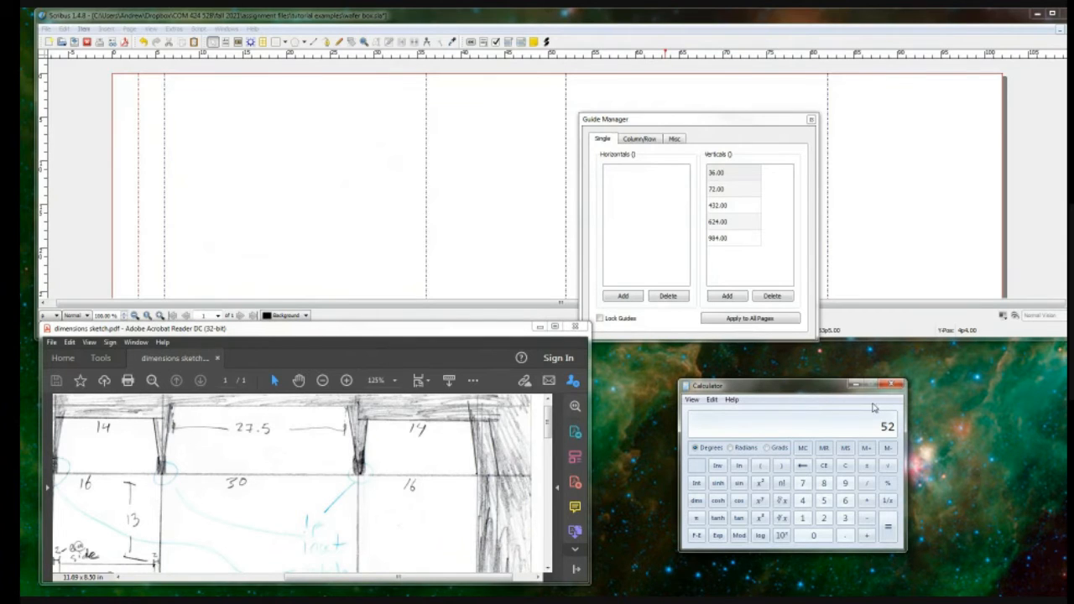
type("82+16")
key("Return")
left_click(728, 296)
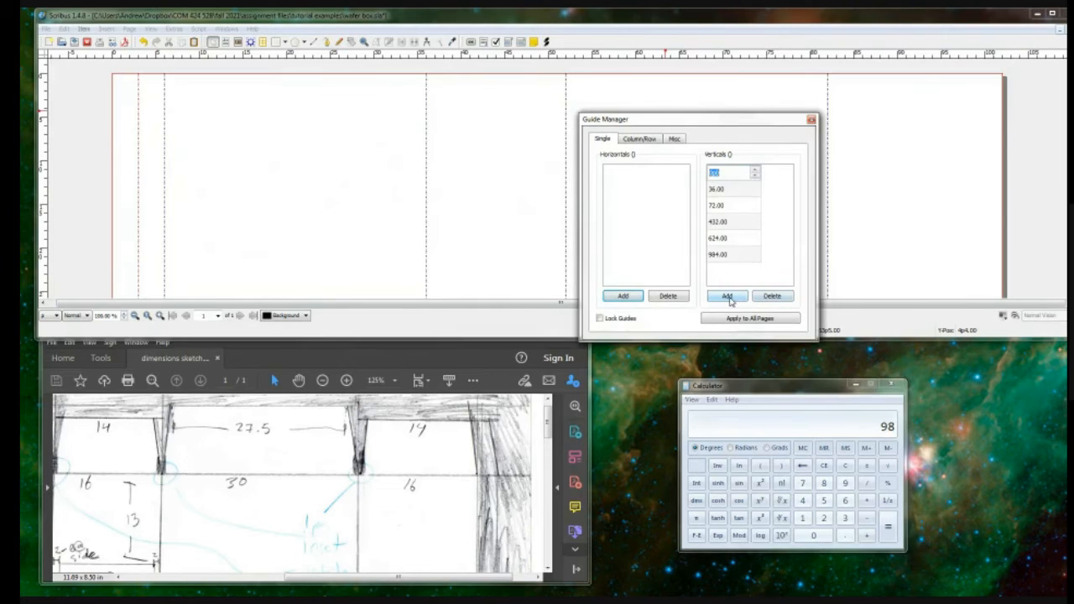
type("1176")
key("Return")
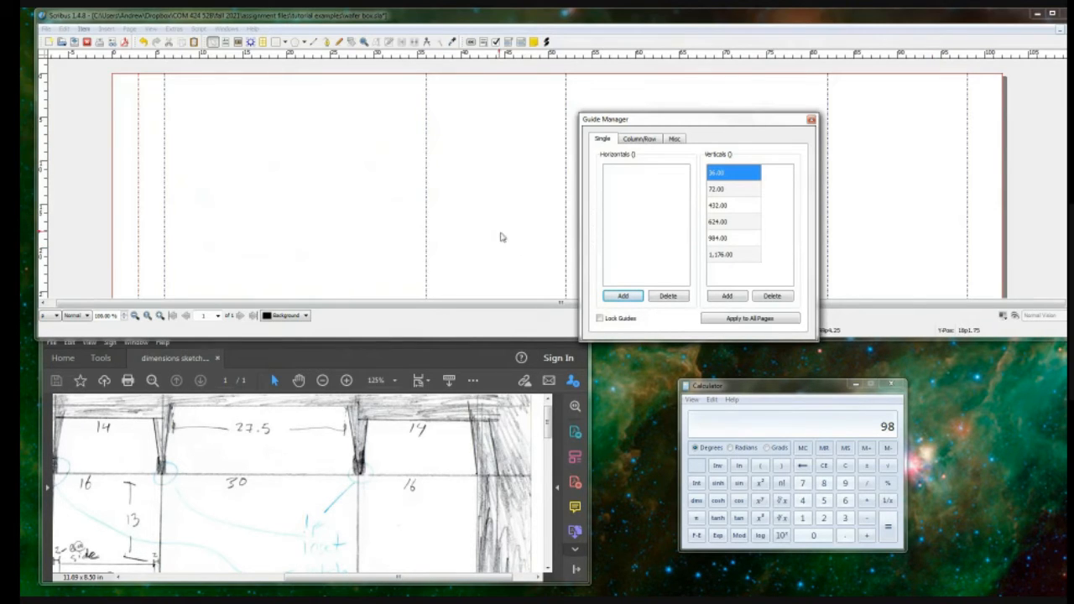
Step: Rearrange the windows with a tall, narrow Scribus window beside the sketch, and move the Guide Manager off the sketch
left_click(527, 351)
left_click(917, 333)
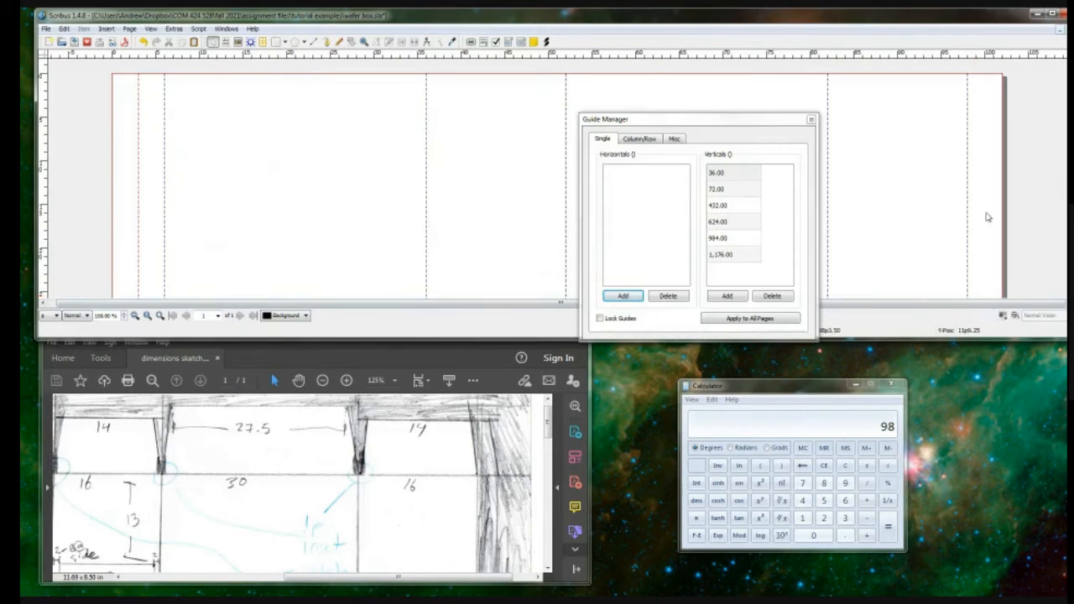
left_click_drag(892, 18, 864, 25)
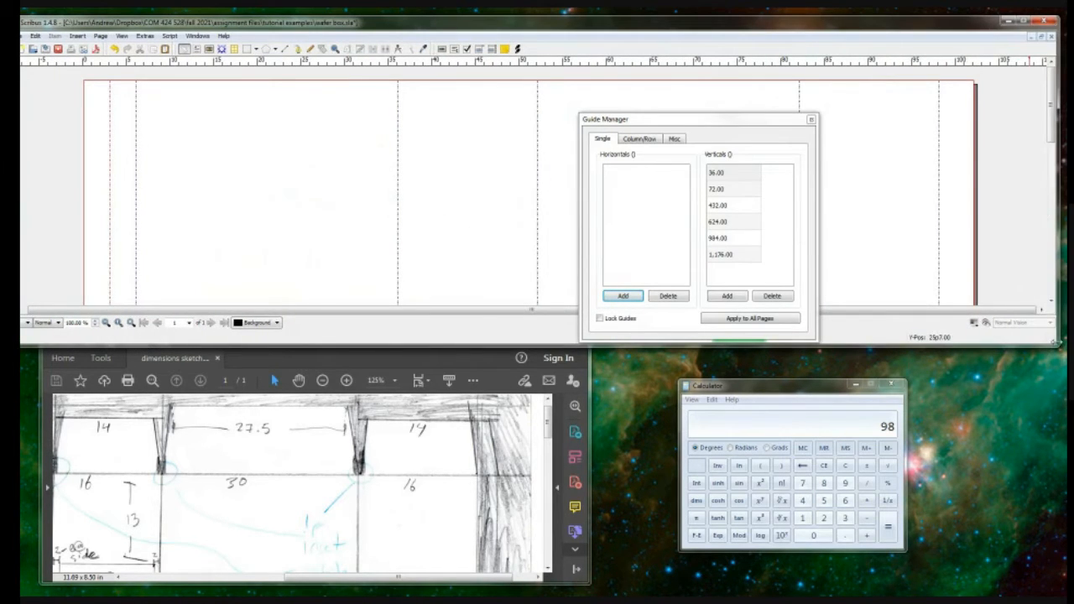
left_click_drag(1057, 344, 504, 581)
left_click_drag(527, 334, 1007, 55)
left_click(647, 336)
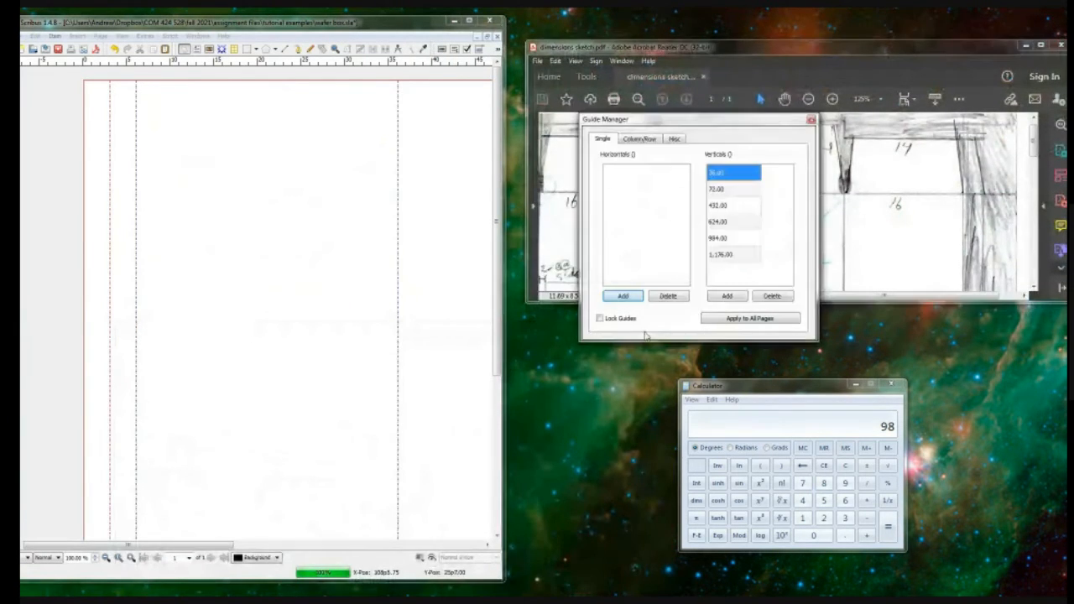
mouse_move(639, 124)
left_mouse_down()
mouse_move(455, 264)
mouse_move(406, 326)
left_mouse_up()
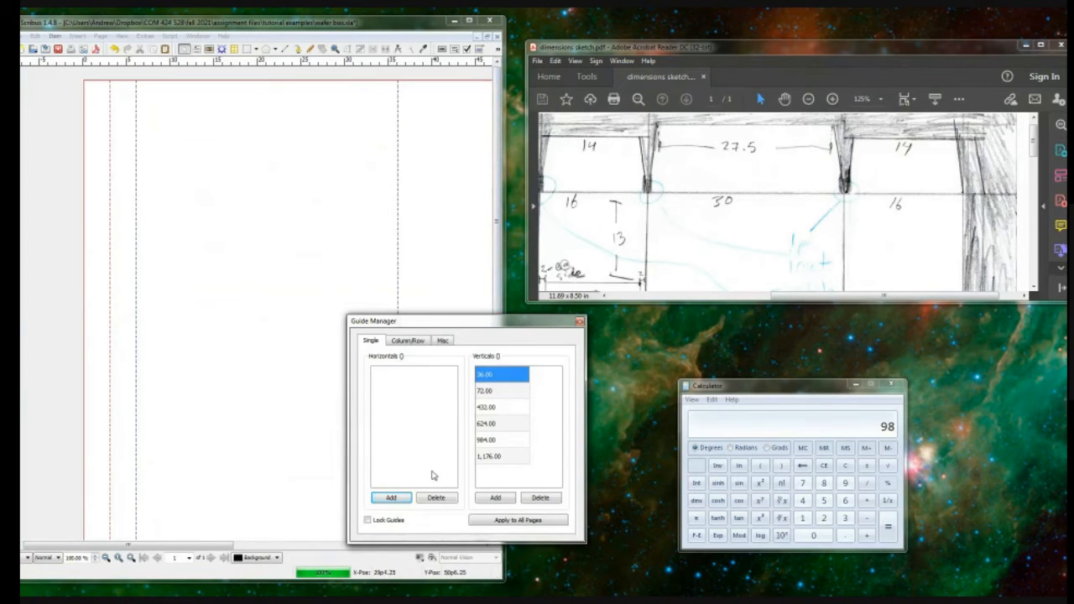
Step: Add a horizontal guide at 3 picas (36.00) in the Guide Manager
left_click(389, 497)
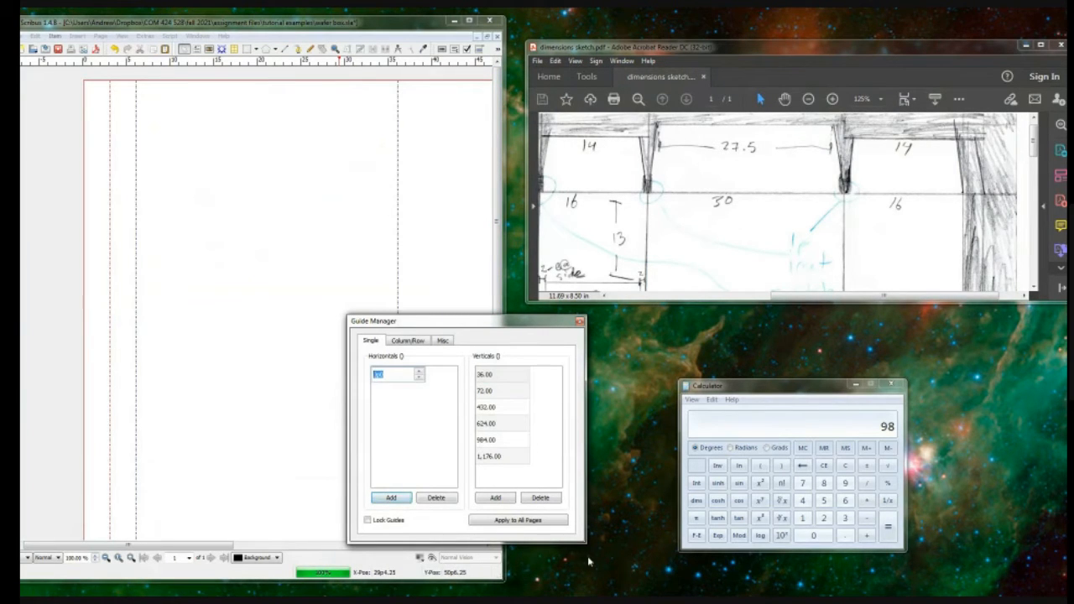
type("36")
key("Return")
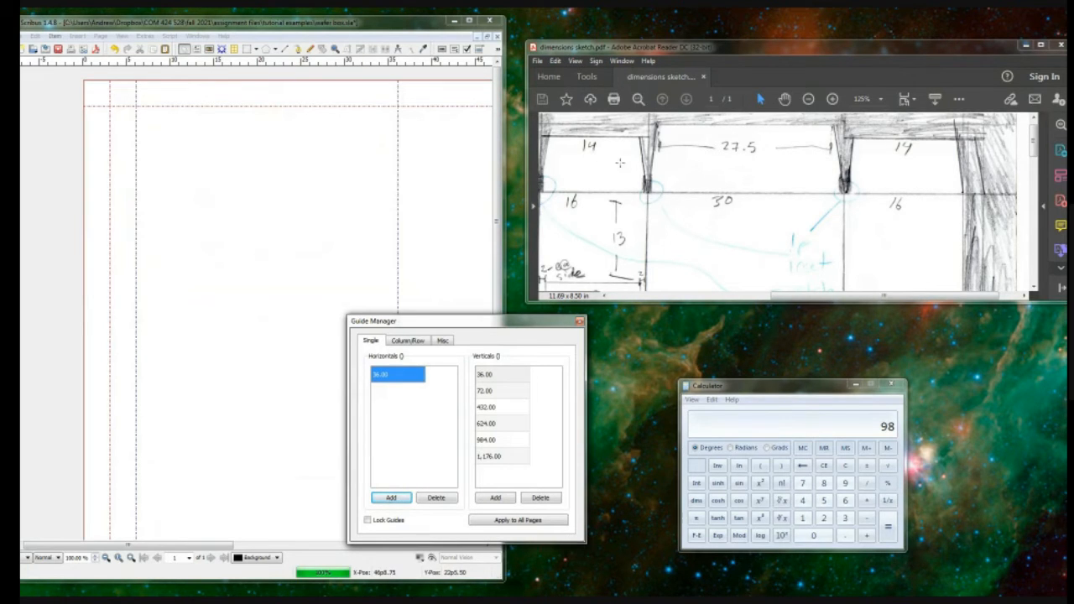
Step: Check the flap heights in the sketch and add a horizontal guide at 14 picas (168.00)
left_click(671, 217)
scroll(680, 216, "down", 2)
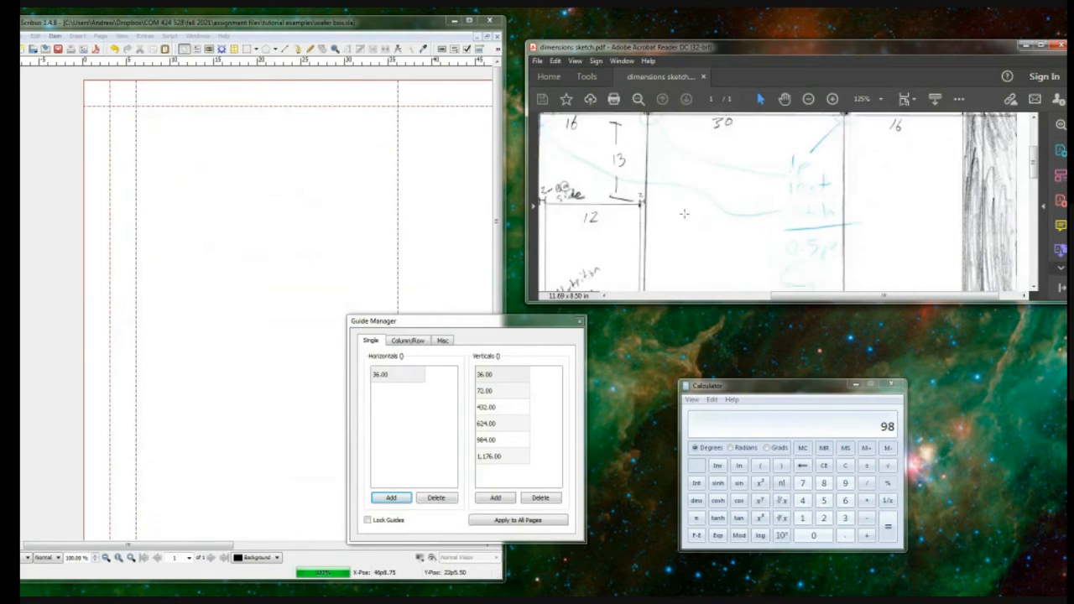
scroll(684, 214, "down", 4)
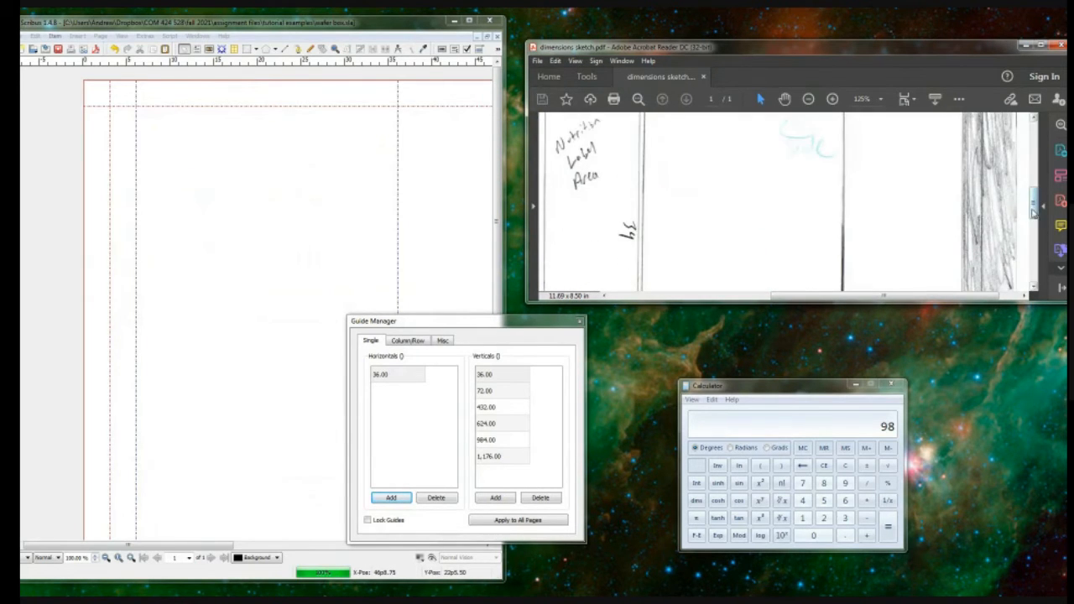
scroll(1013, 214, "down", 3)
left_click_drag(883, 295, 804, 300)
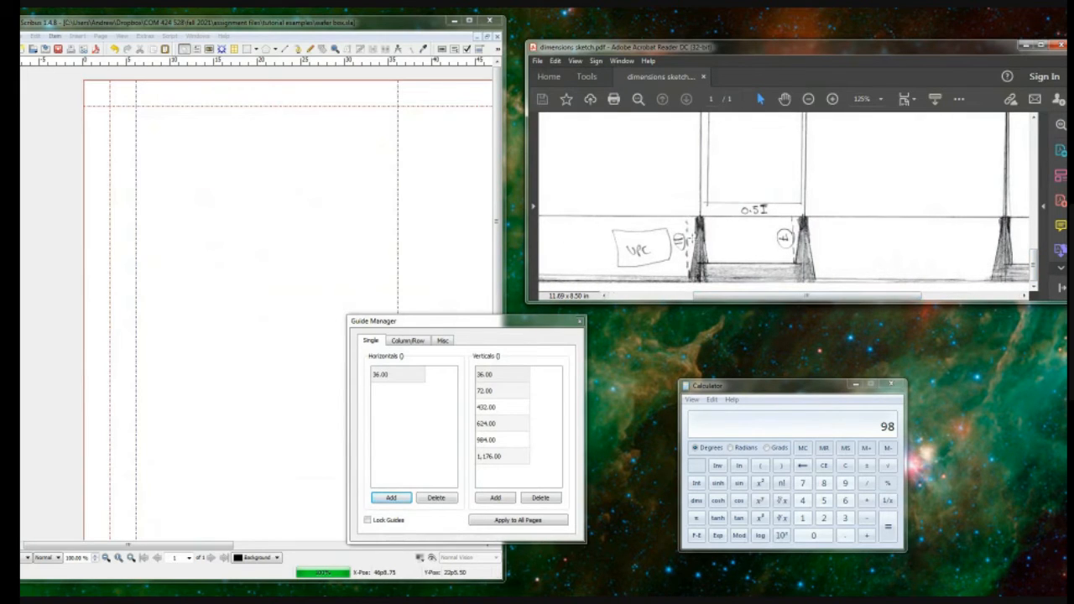
left_click_drag(1036, 264, 1041, 131)
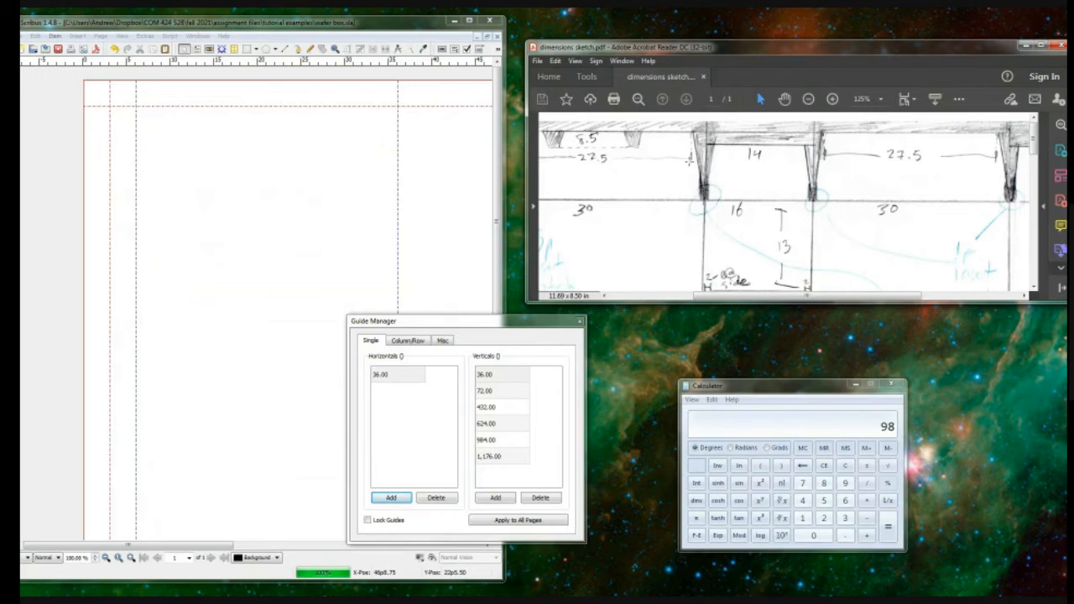
left_click(391, 498)
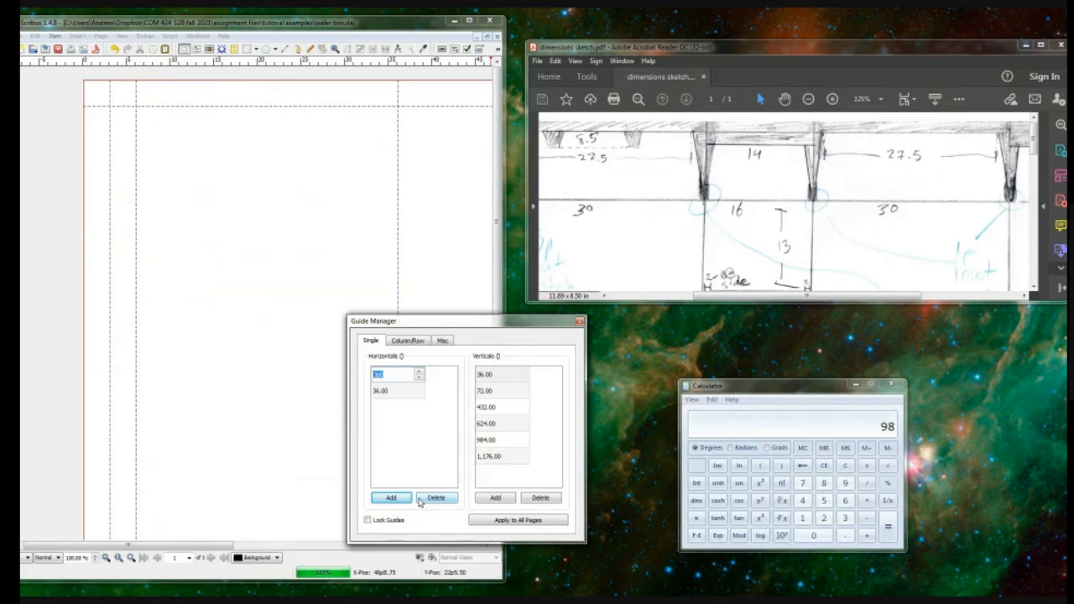
type("368")
key("Return")
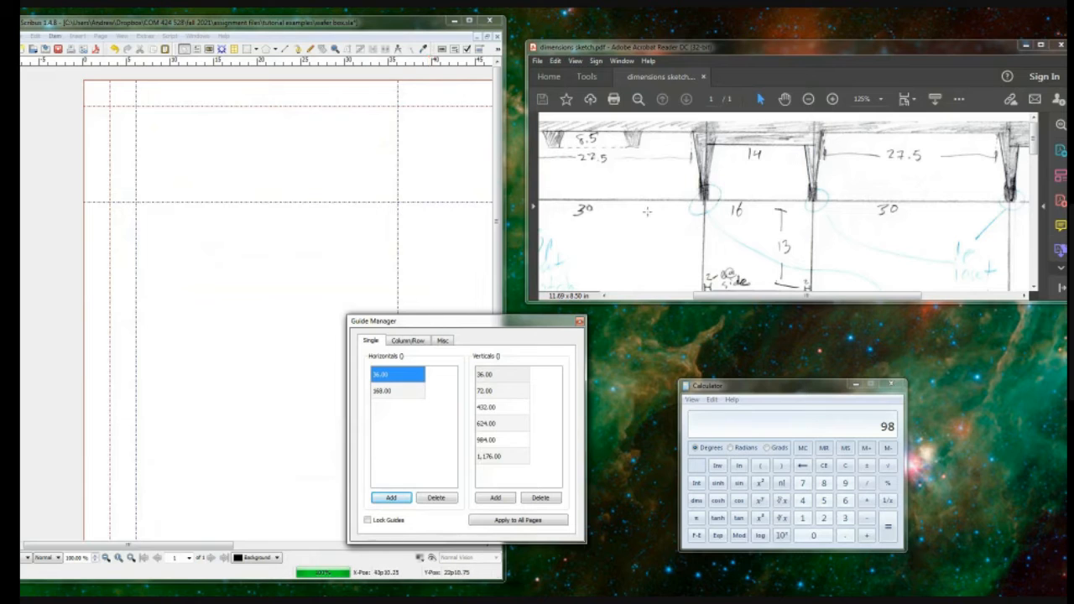
Step: Check the short side flap's height at the bottom of the sketch and add a horizontal guide at 7 picas (84.00)
left_click_drag(1034, 140, 1034, 266)
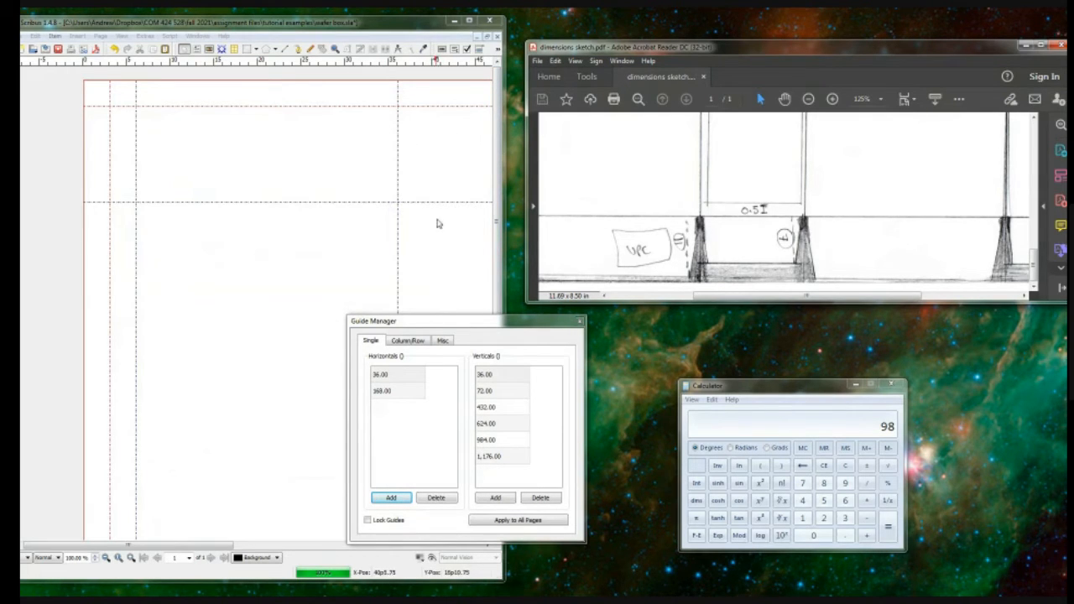
double_click(405, 392)
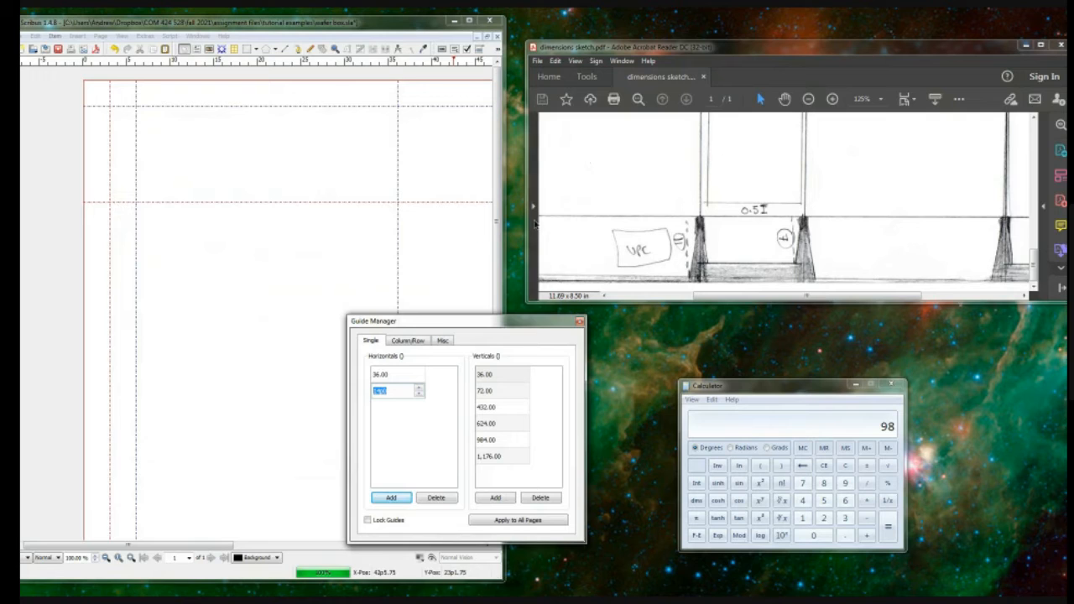
left_click(445, 16)
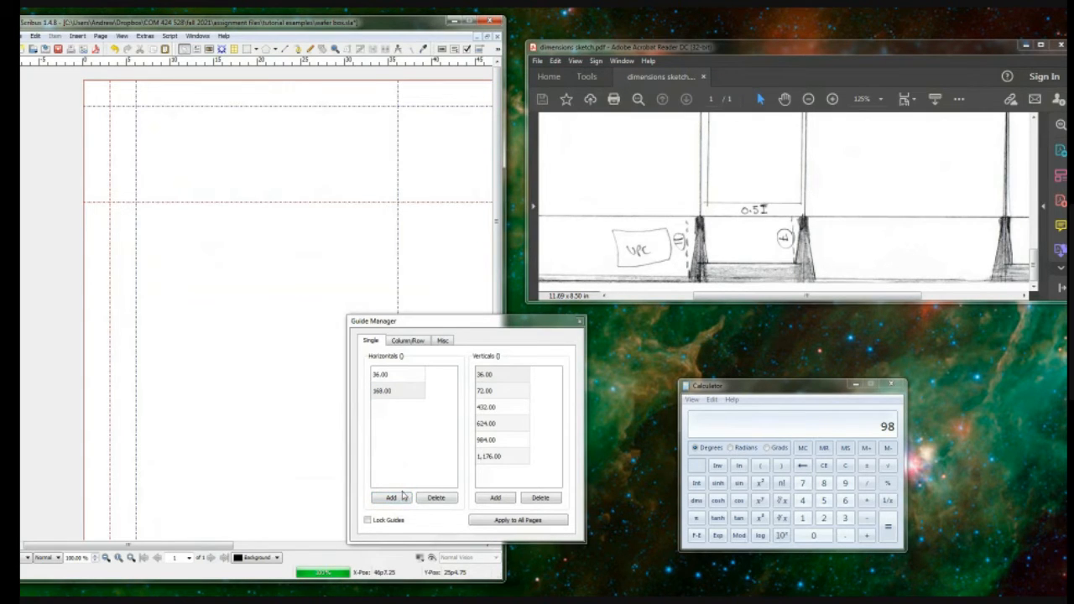
left_click(402, 499)
type("7")
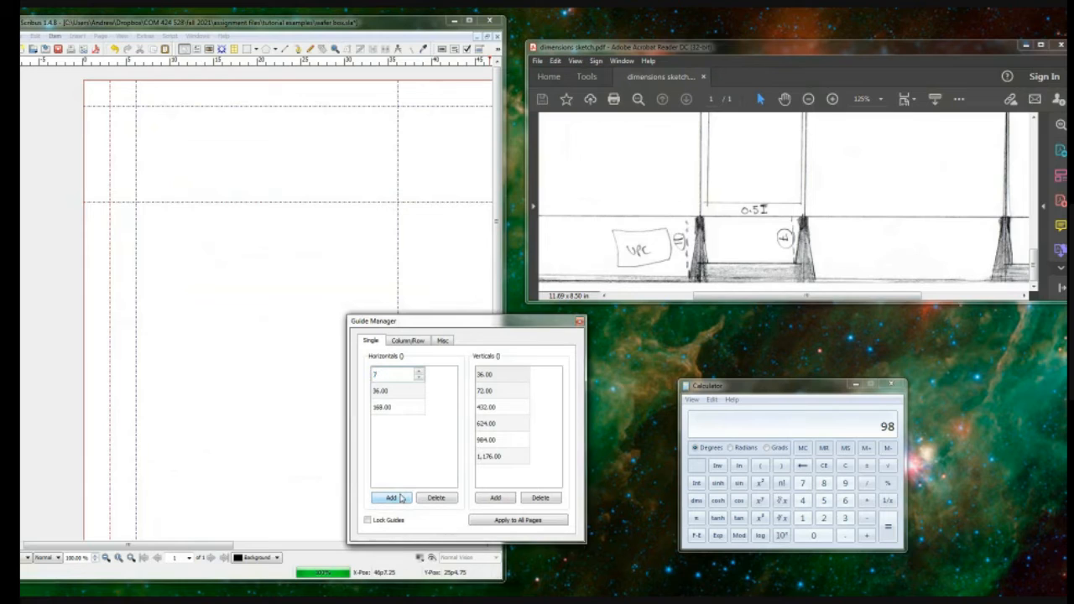
key("Return")
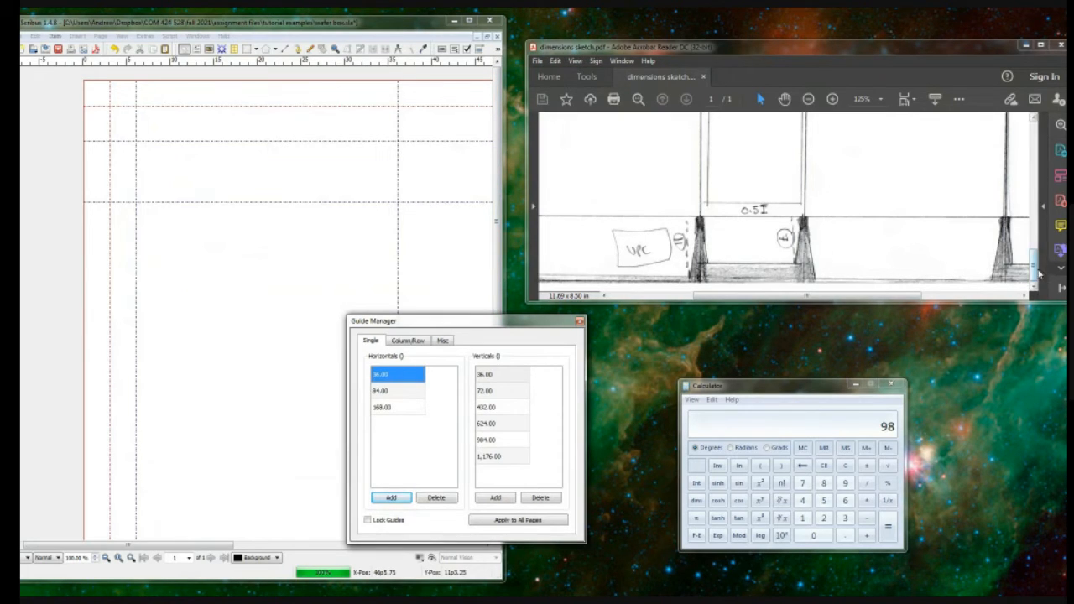
Step: Check the main panel height in the sketch and calculate 47.5+14 in Calculator
mouse_move(1034, 274)
left_mouse_down()
mouse_move(1033, 143)
mouse_move(1037, 221)
left_mouse_up()
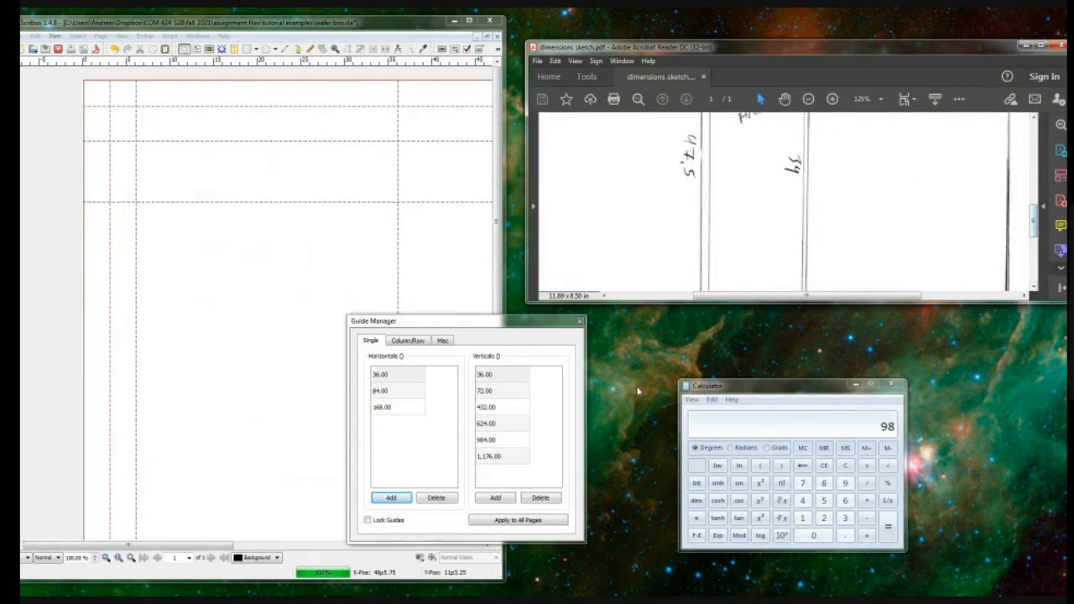
scroll(647, 276, "down", 3)
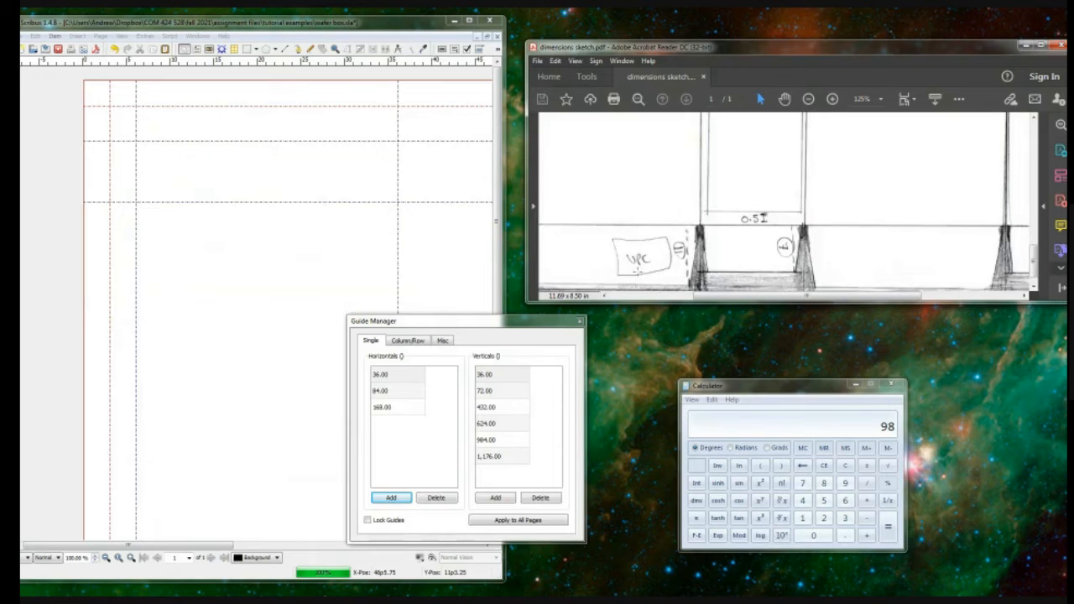
left_click_drag(500, 217, 508, 289)
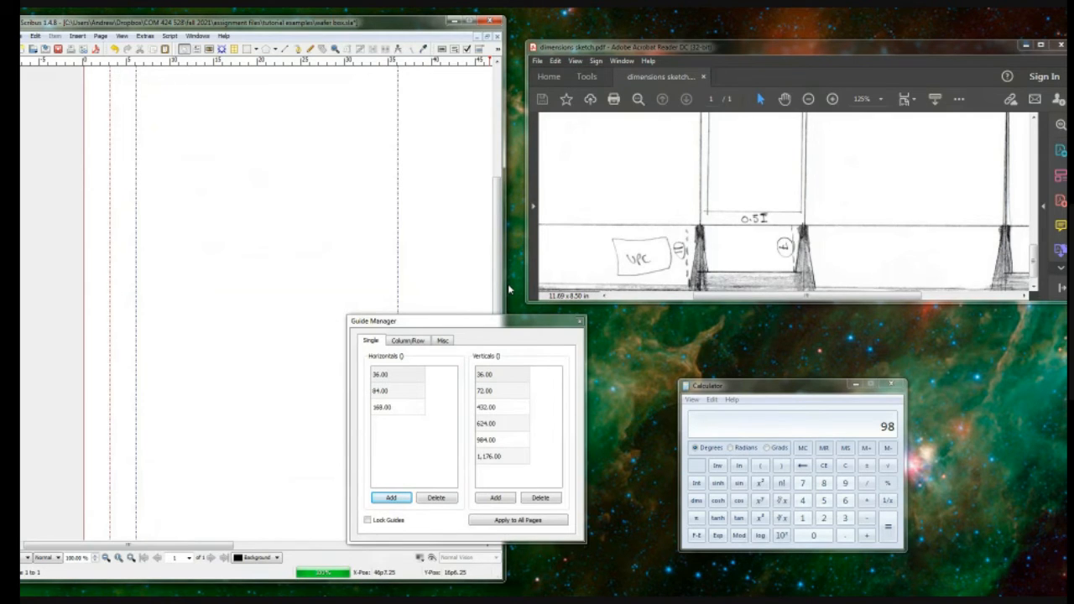
left_click(700, 386)
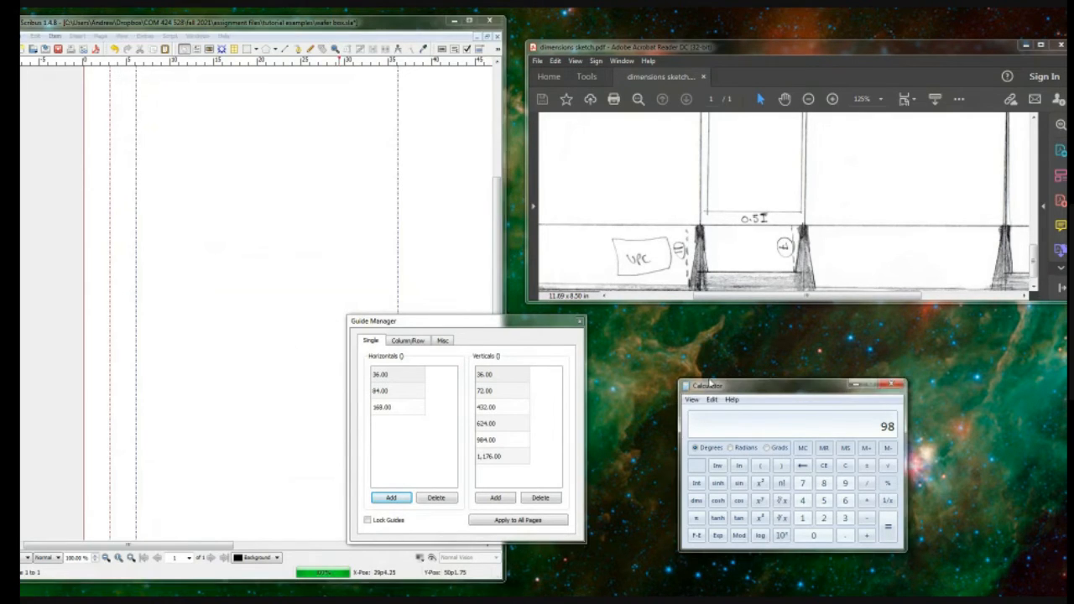
type("47.5+14")
key("Return")
Step: Add a horizontal guide at 61p6 (738.00) for the lower edge of the main panels
left_click(395, 497)
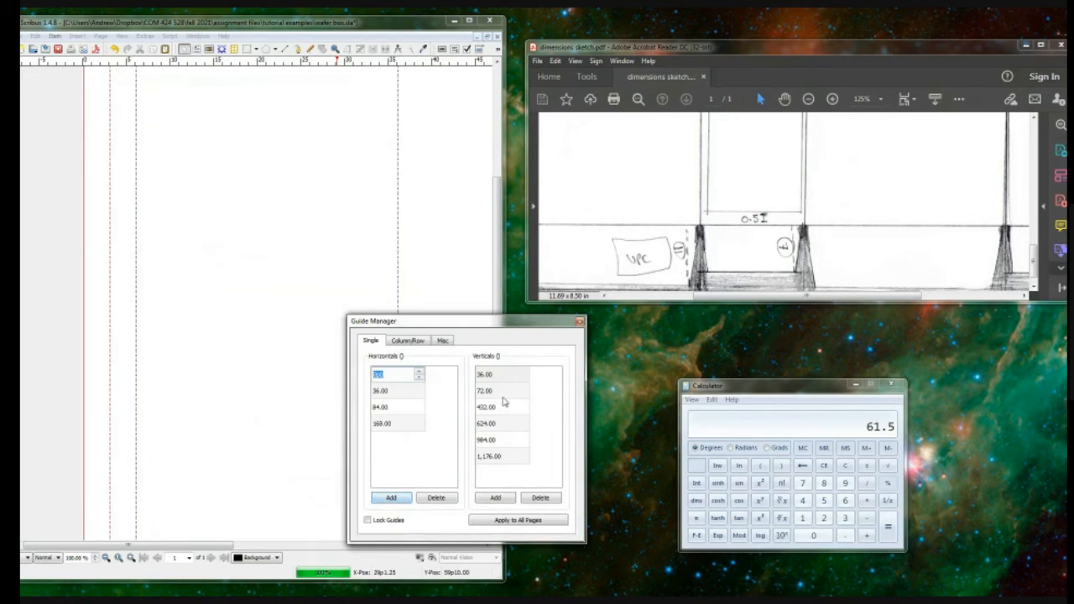
type("61.5")
key("Return")
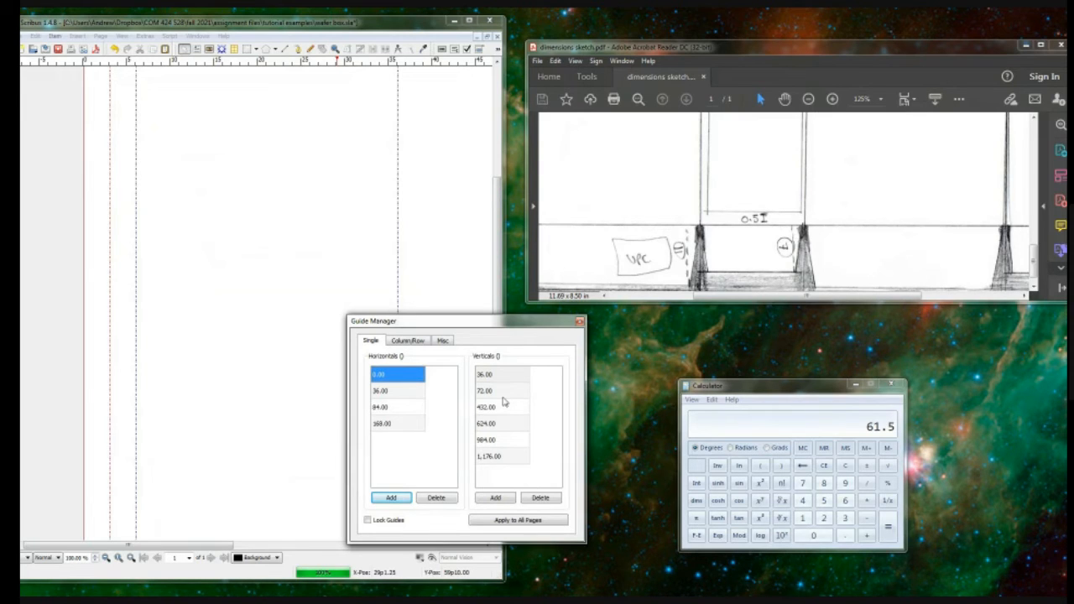
double_click(382, 374)
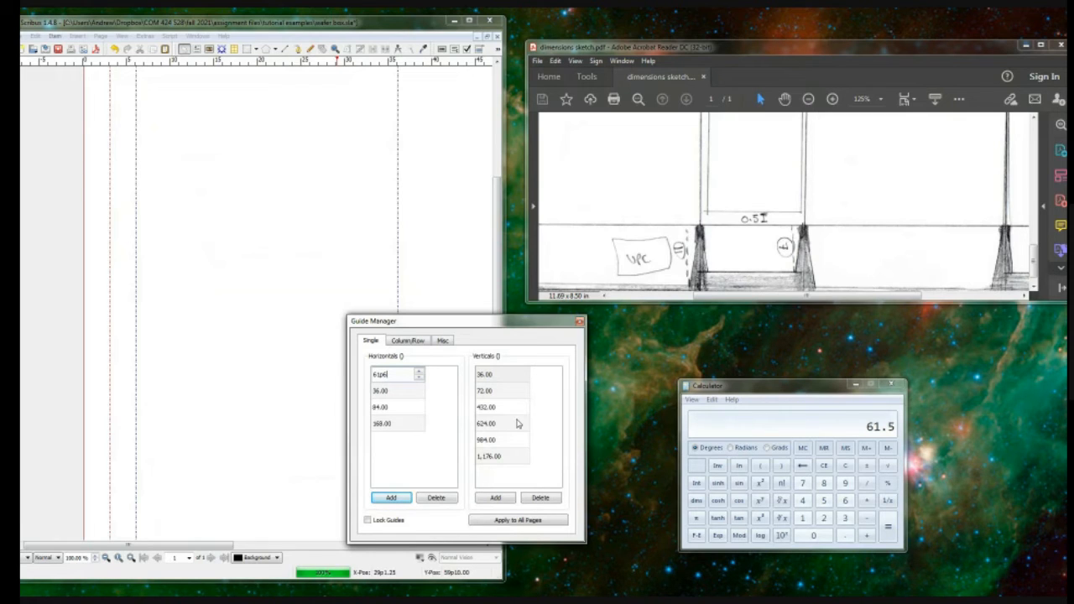
key("Return")
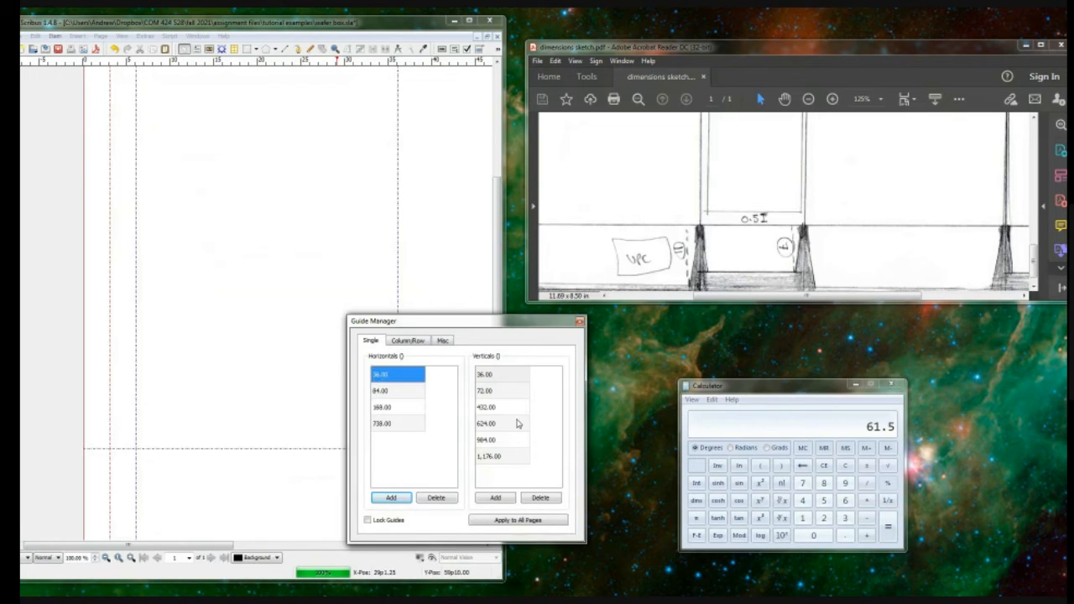
Step: Calculate 61.5+11 in Calculator and add a horizontal guide at 72p6 (870.00) for the bottom flaps' outer edge
scroll(252, 339, "up", 2)
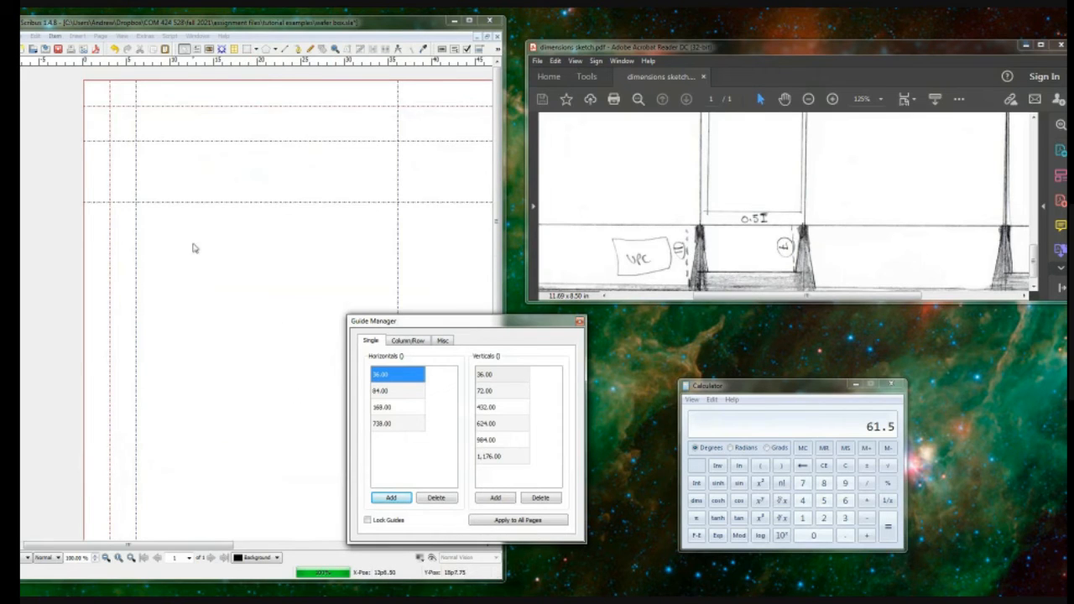
scroll(215, 221, "down", 4)
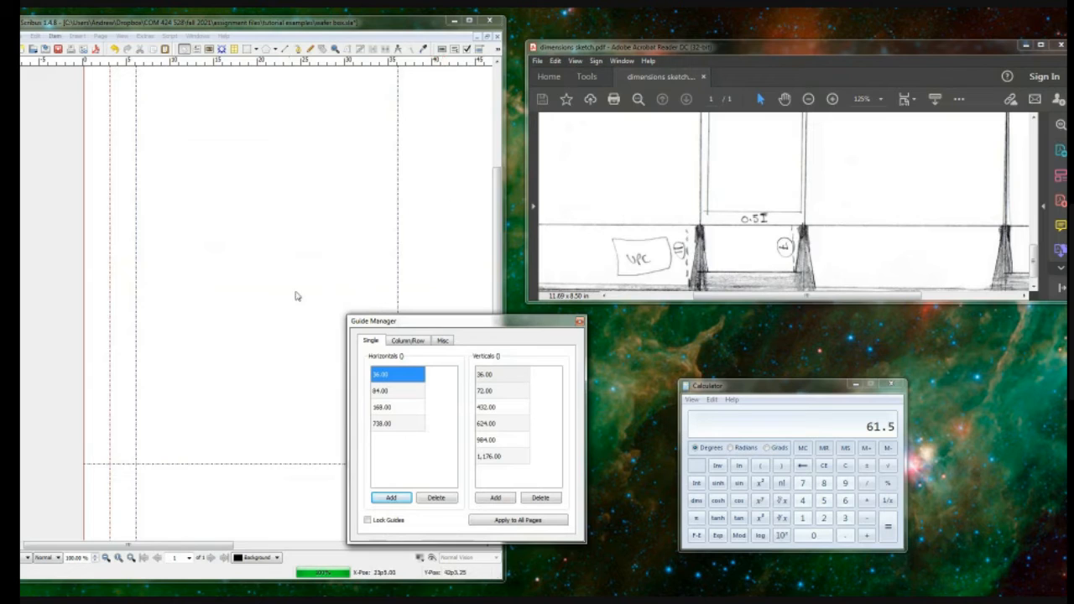
scroll(248, 315, "down", 2)
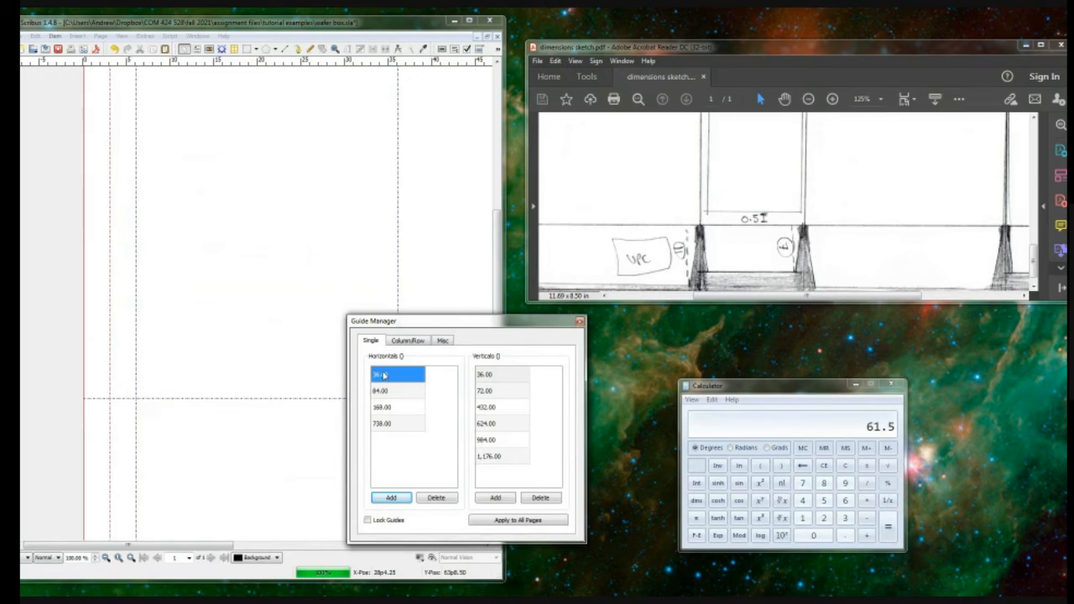
double_click(401, 424)
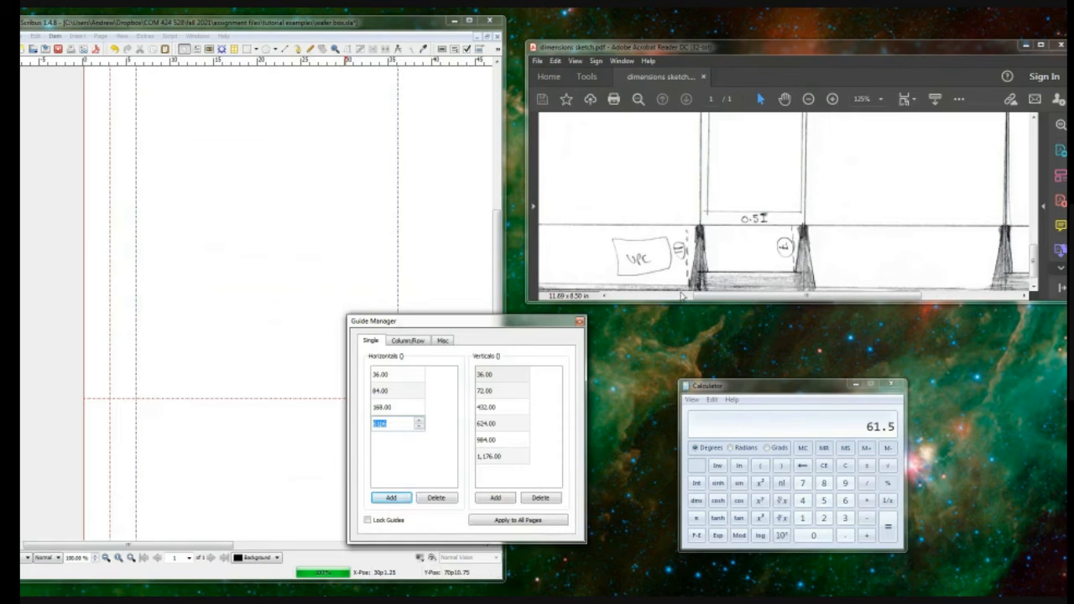
left_click(763, 386)
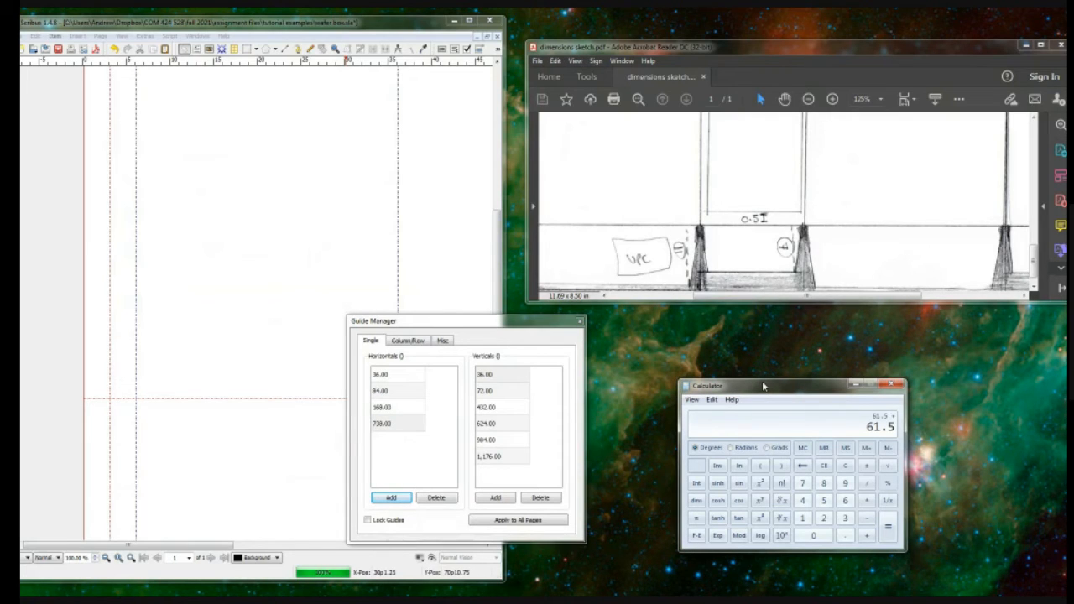
type("11")
key("Return")
left_click(391, 498)
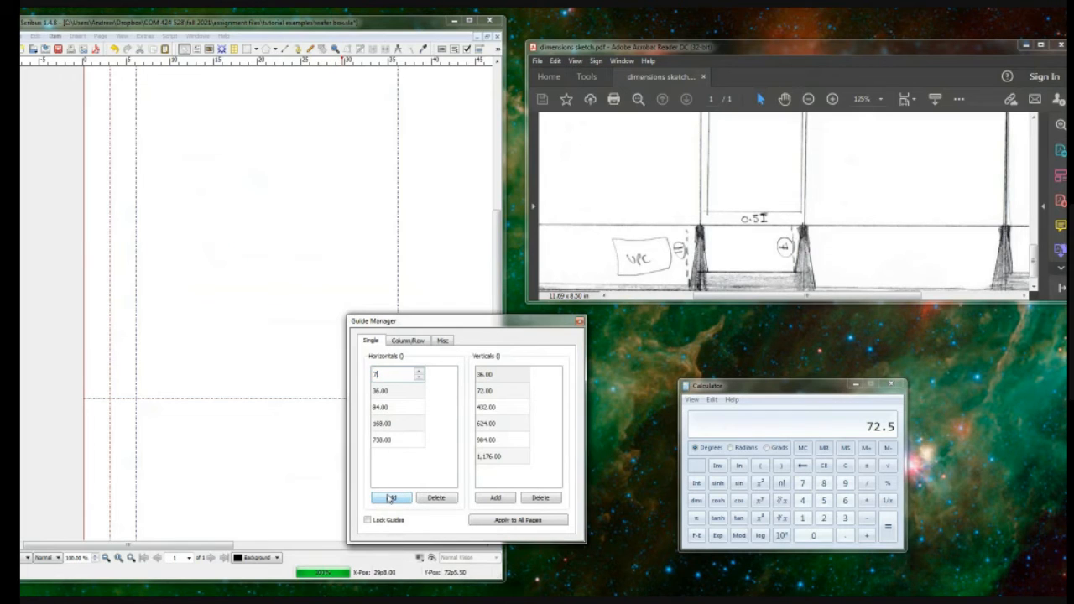
key("Return")
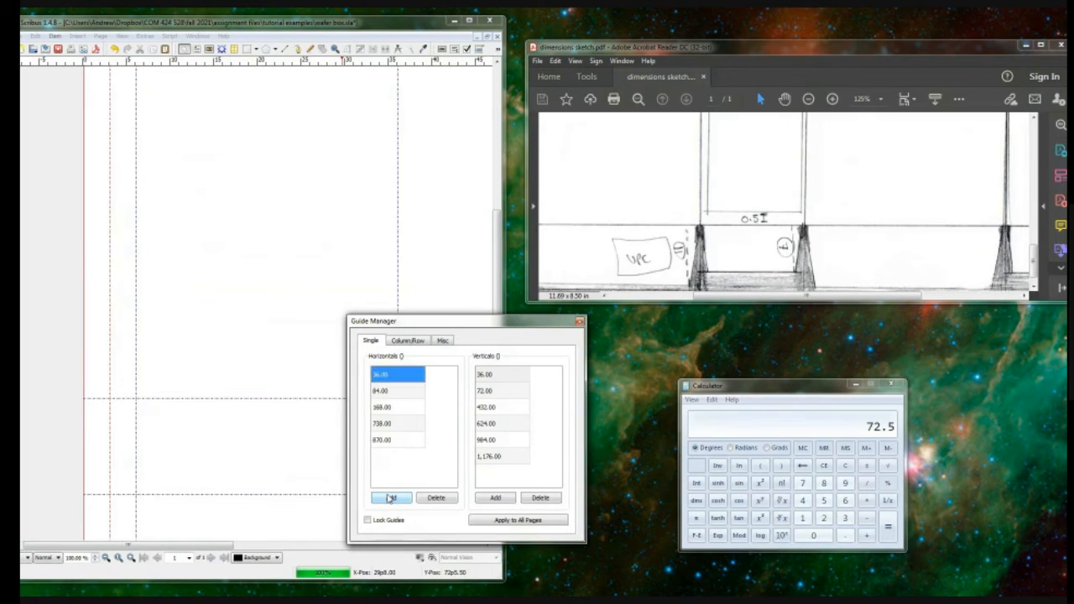
Step: Calculate 61.5+7 in Calculator and add a horizontal guide at 68p6 (822.00) for the short bottom flaps
left_click_drag(219, 548, 282, 550)
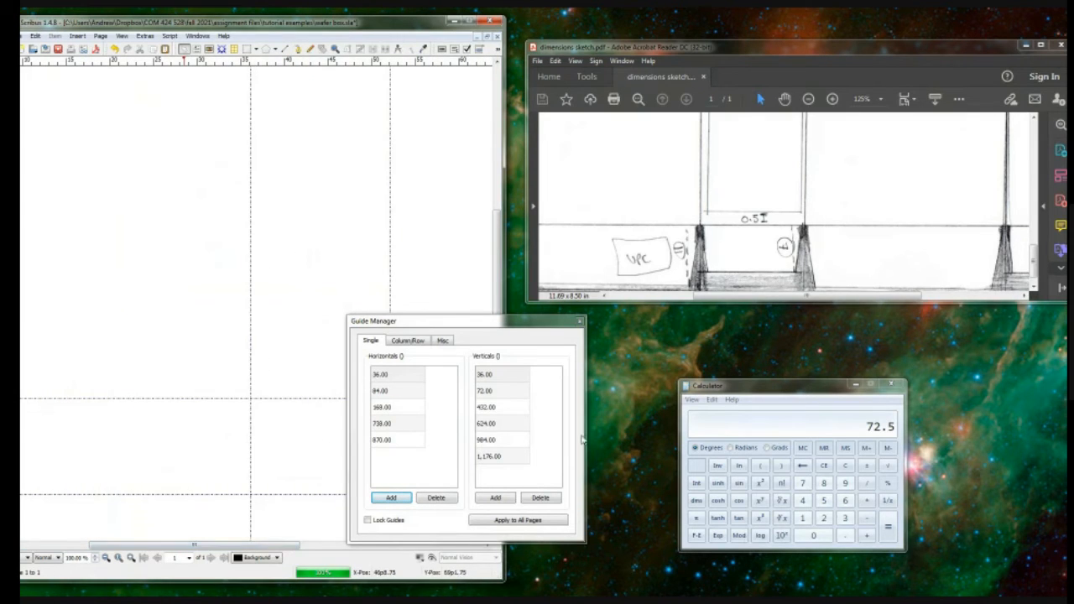
left_click(749, 385)
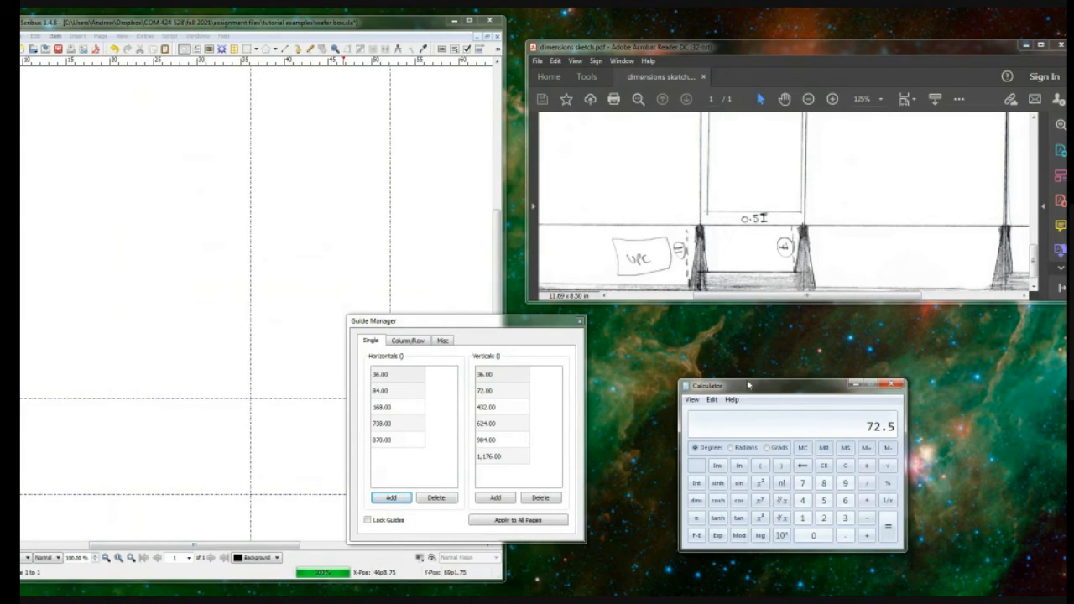
type("61.5+7")
key("Return")
left_click(391, 497)
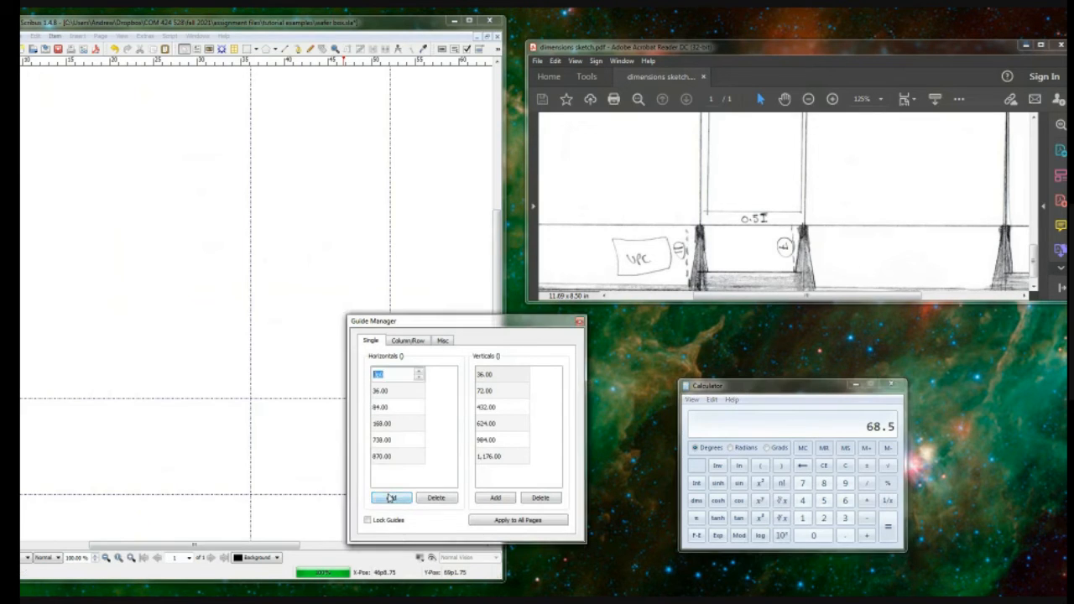
type("68p6")
key("Return")
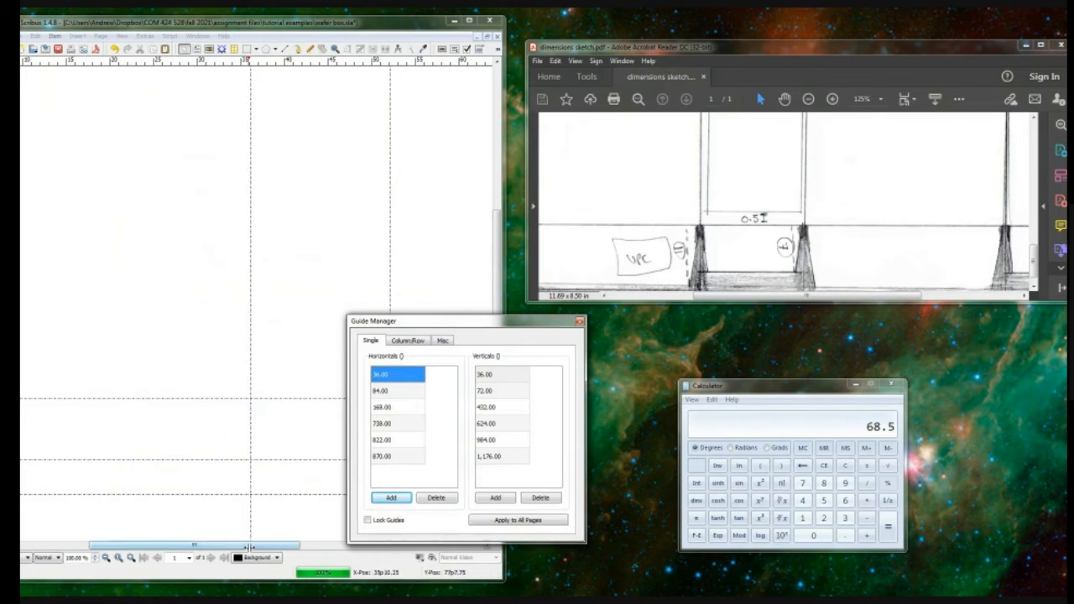
Step: Maximize the sketch PDF and zoom it out to examine the whole box layout
left_click_drag(248, 547, 135, 546)
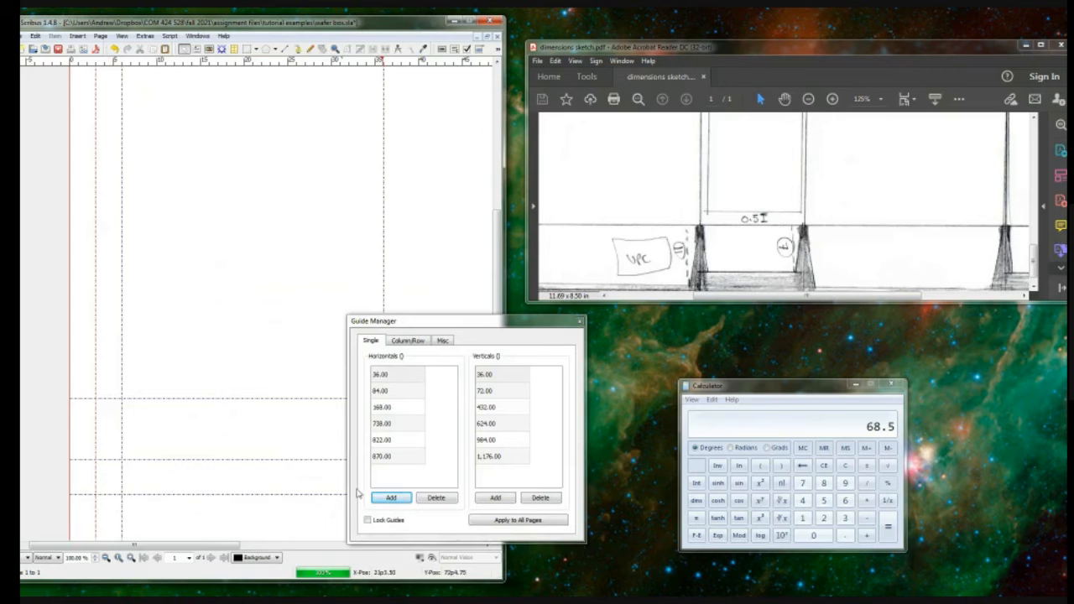
left_click_drag(977, 48, 872, 104)
double_click(872, 105)
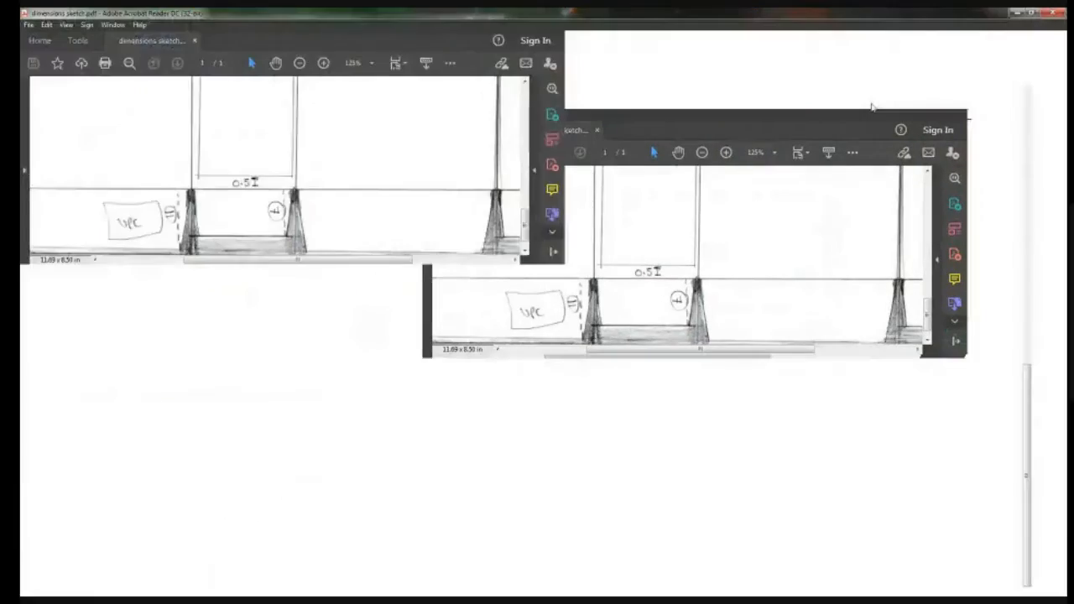
left_click(491, 63)
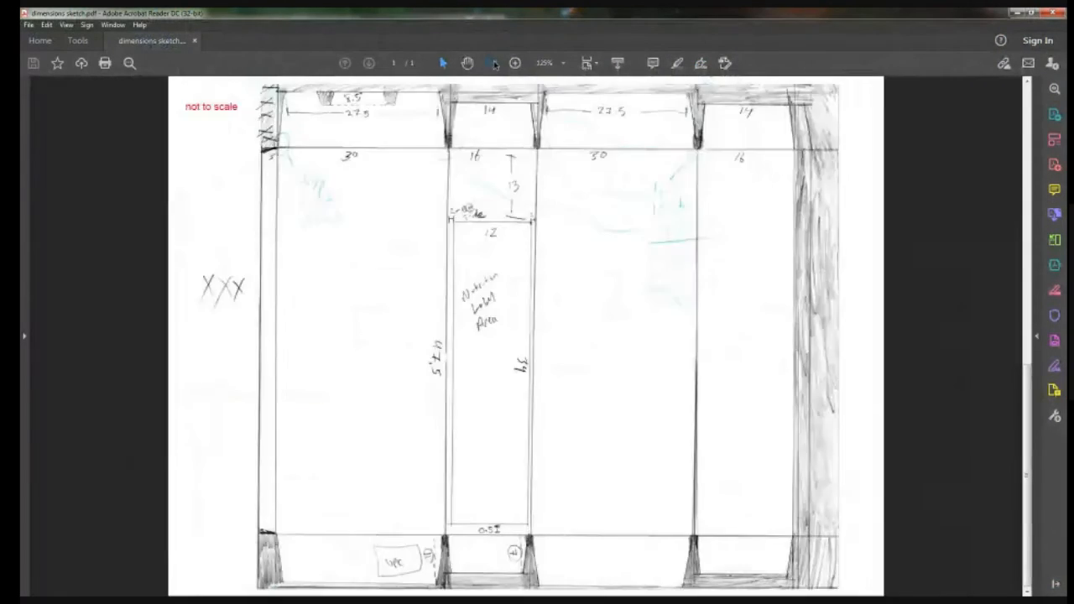
Step: Restore the sketch PDF to a smaller window and move it clear of the Scribus document
left_click(491, 63)
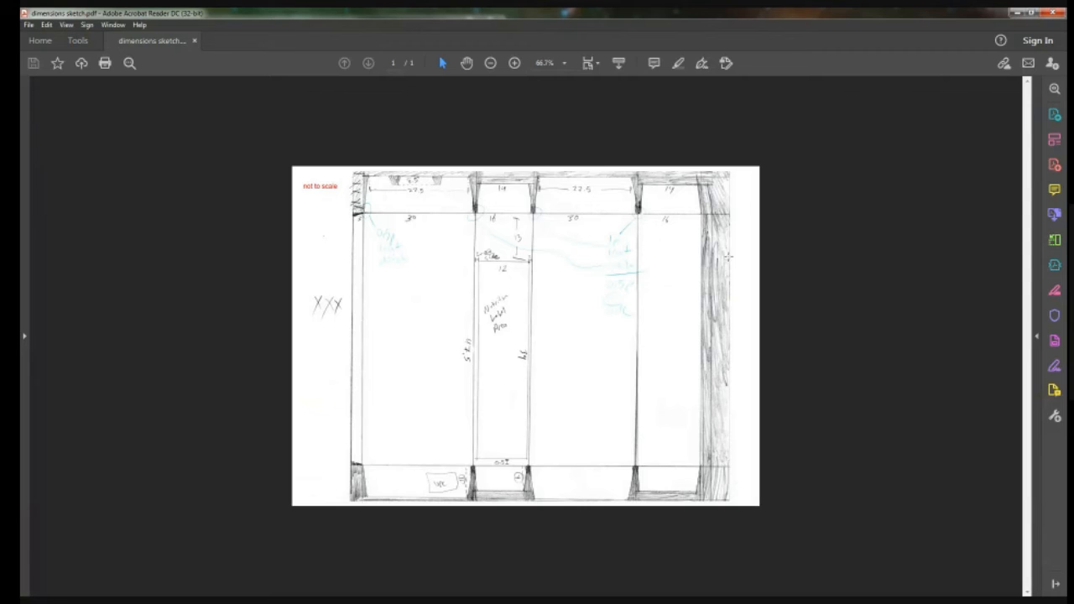
left_click(1033, 12)
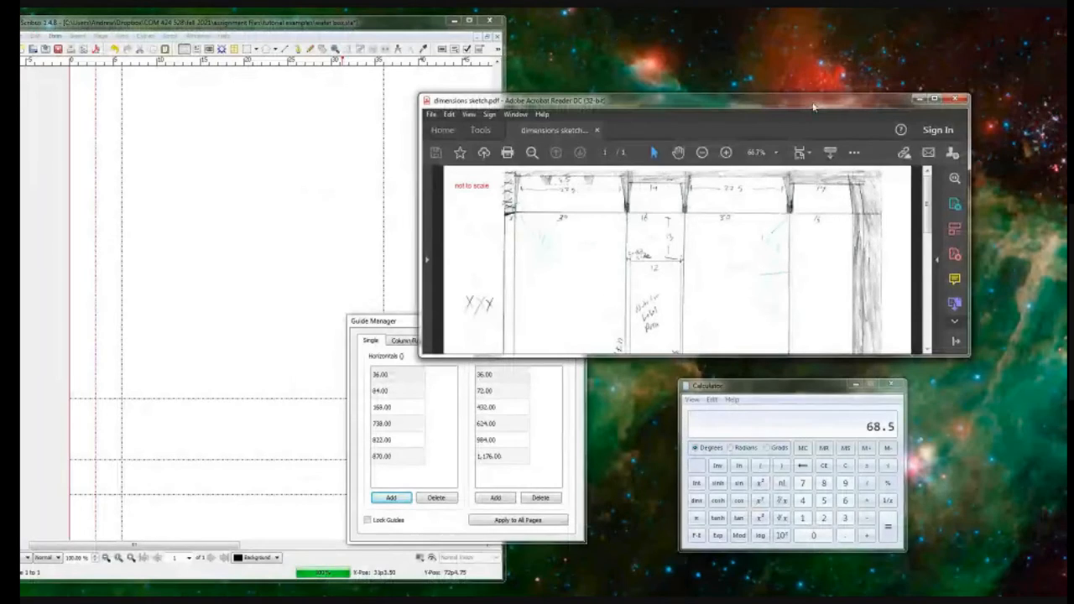
left_click_drag(814, 107, 0, 202)
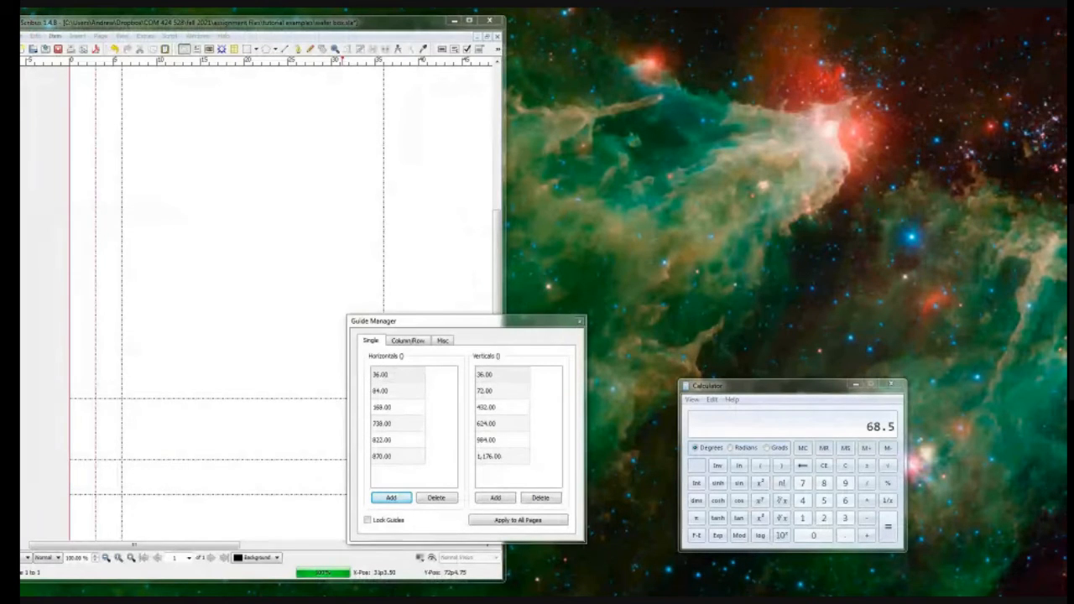
Step: Maximize the Scribus window, fit the whole page in view and close the Guide Manager
double_click(350, 24)
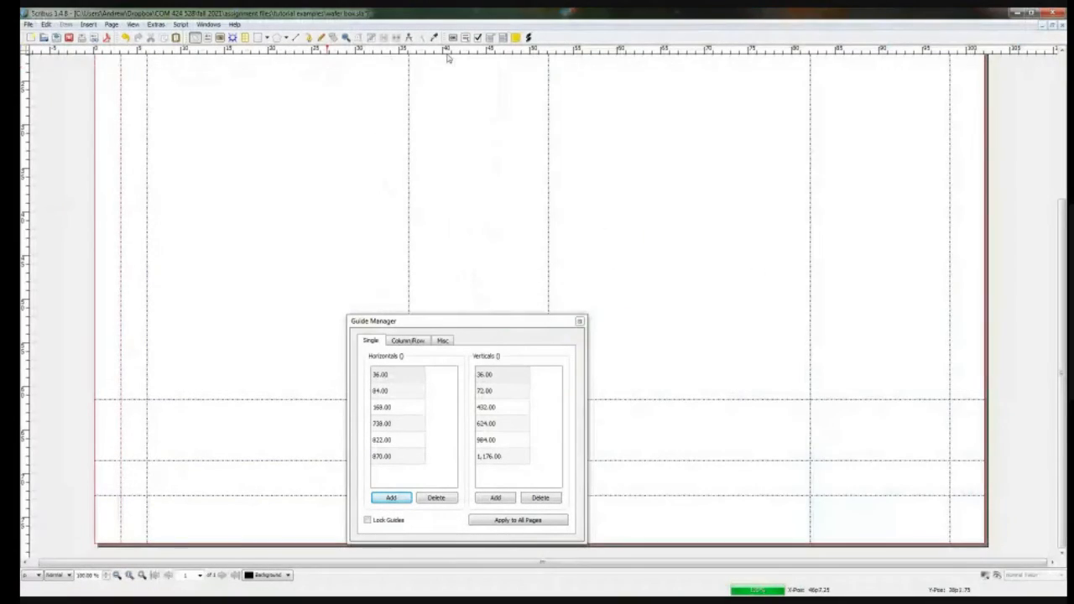
key("ctrl+minus")
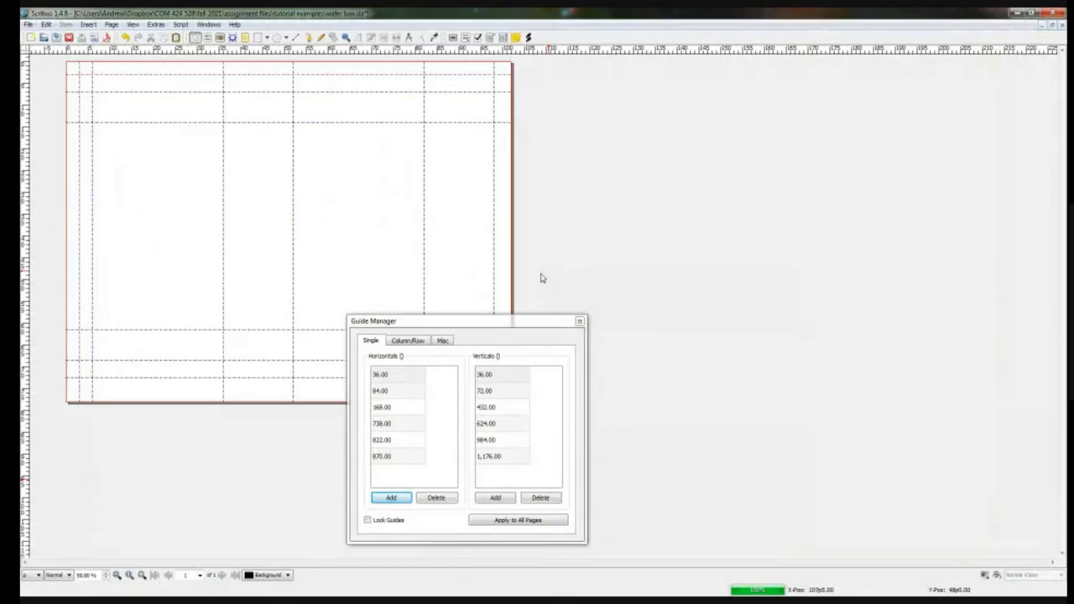
left_click(579, 321)
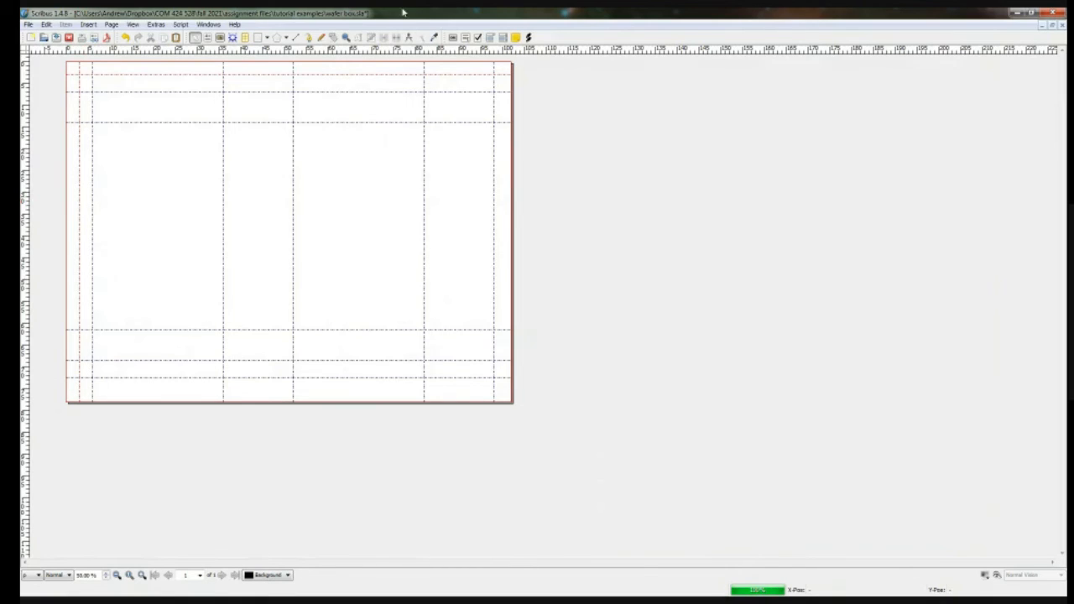
Step: Draw a text frame about 19p7.5 wide and 1p9 high in the waste strip above the first wide panel
left_click(207, 37)
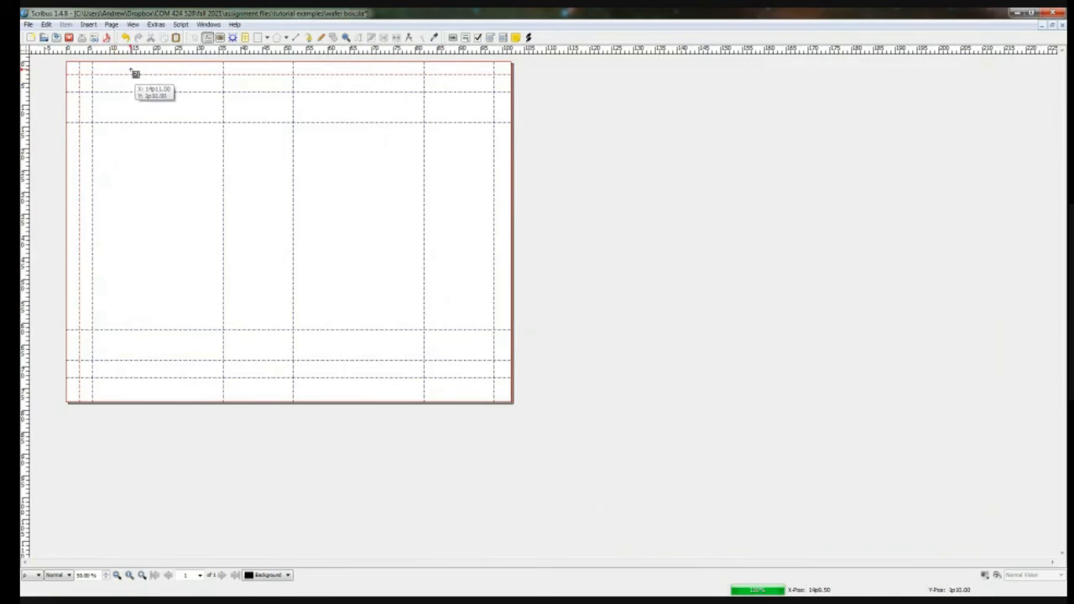
left_click_drag(111, 65, 197, 73)
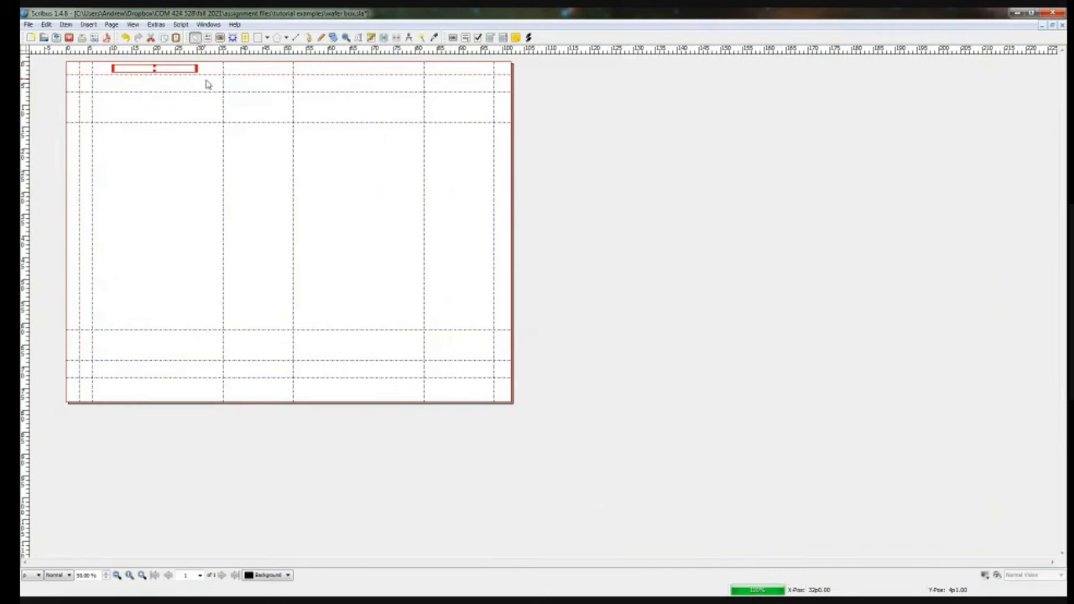
scroll(208, 84, "up", 2)
scroll(209, 84, "up", 3)
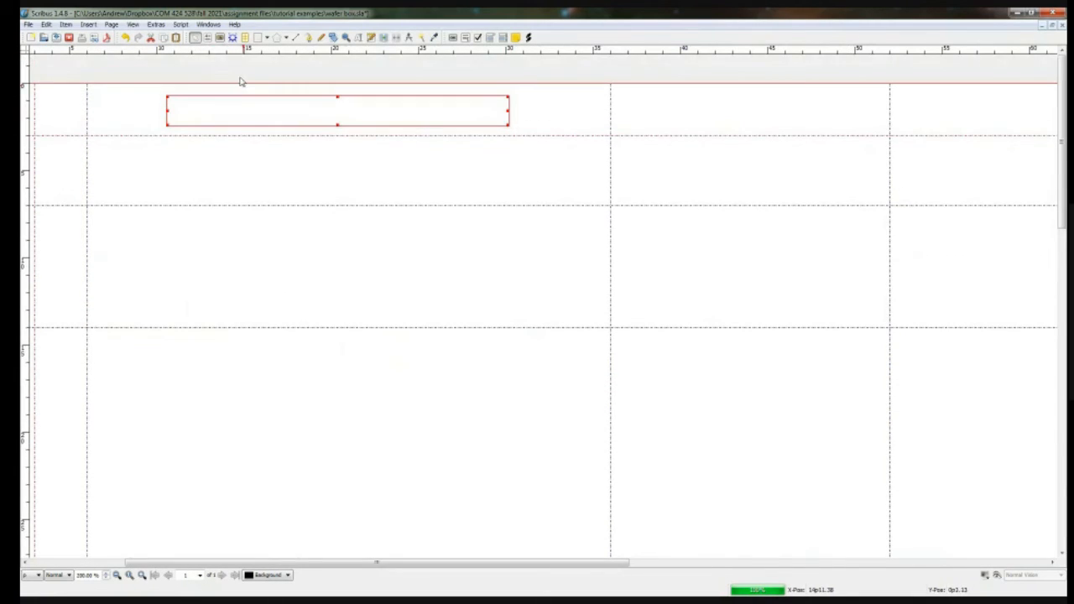
Step: Fill the new text frame with a single row of capital X characters to mark the strip as waste
double_click(249, 108)
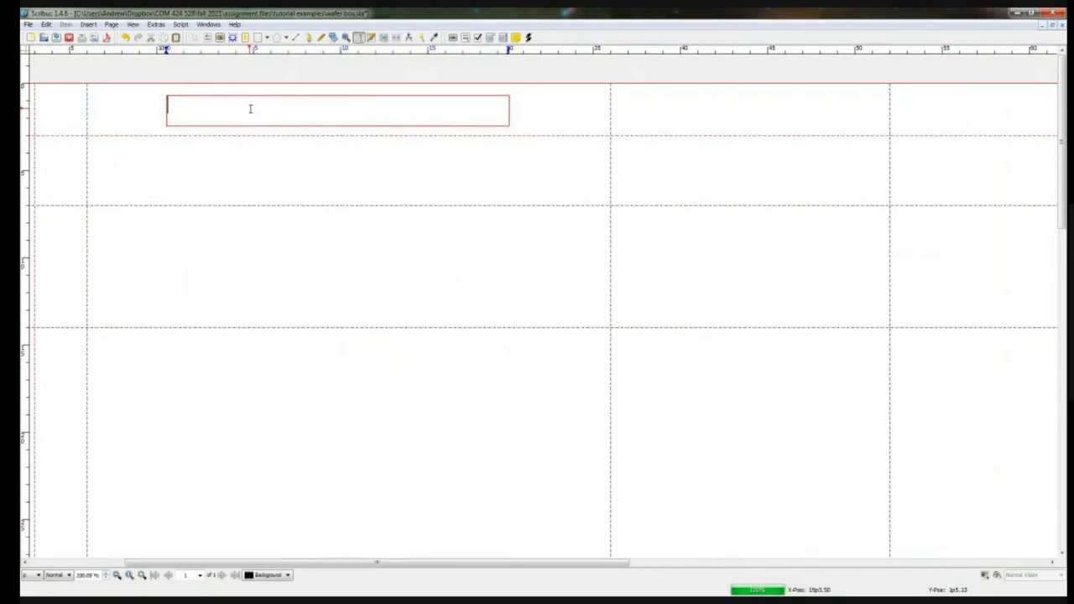
type("XXXX")
type("XXXXXXX")
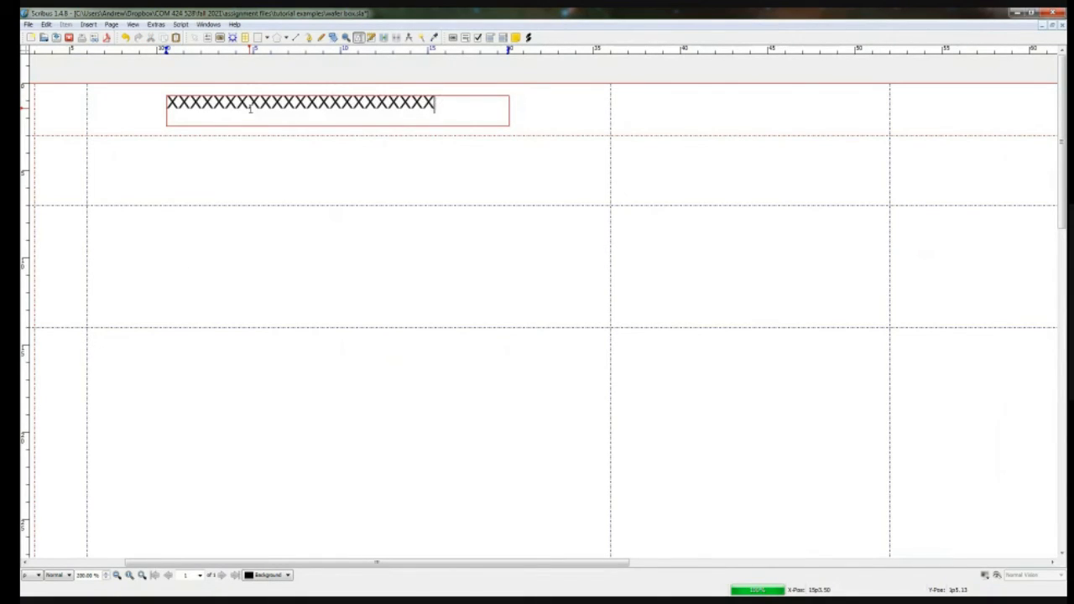
type("XXXXXX")
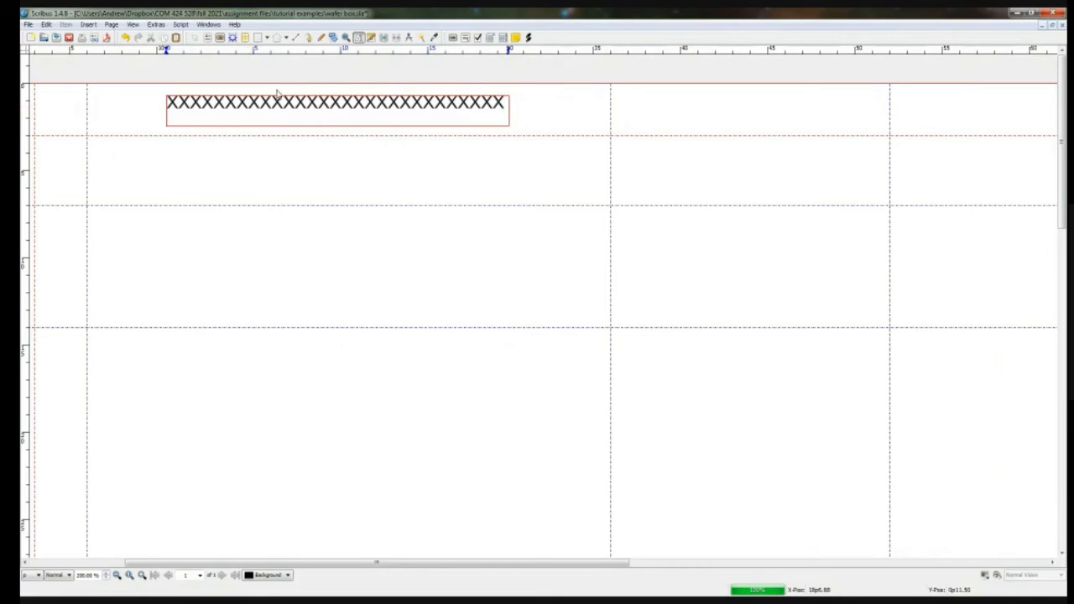
left_click(493, 177)
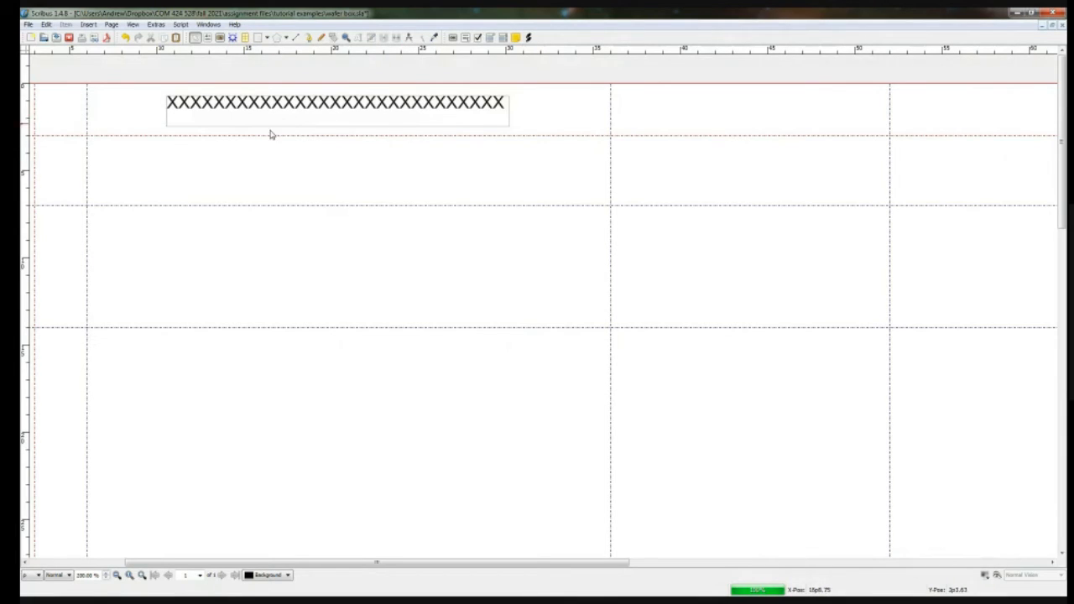
Step: Duplicate the X frame above the second panel, just below the uppermost horizontal guide, and shorten its row of X characters
left_click(324, 112)
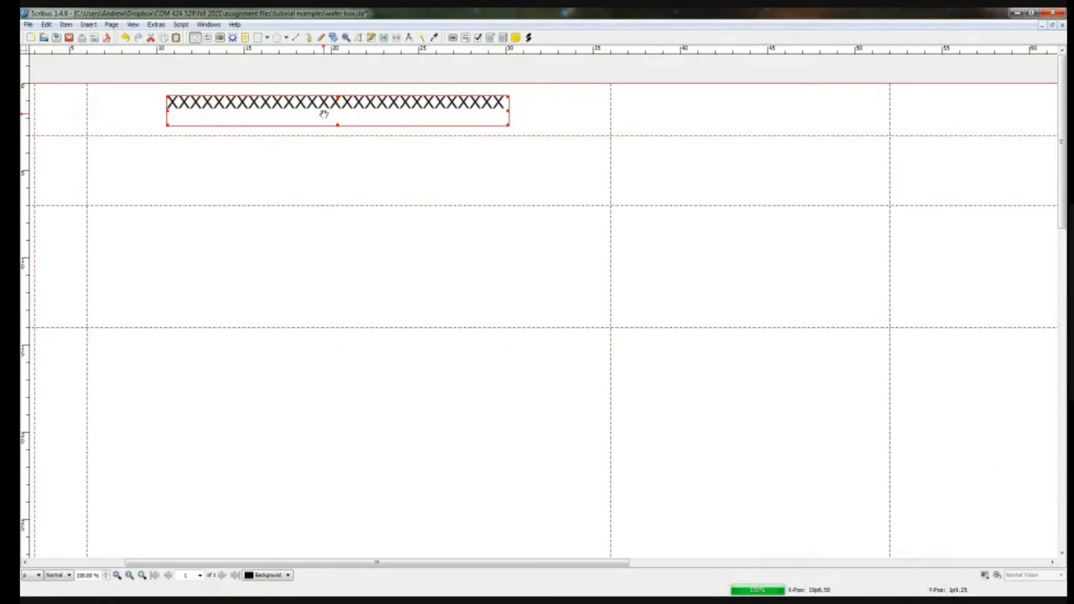
left_click_drag(374, 118, 844, 164)
double_click(843, 163)
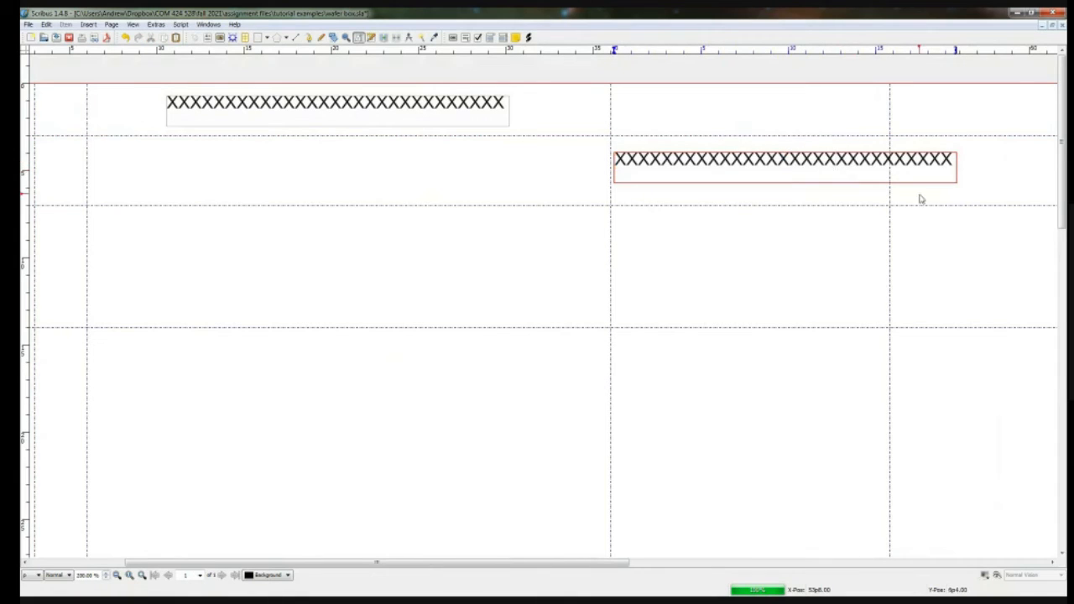
key("BackSpace")
key("BackSpace")
key("BackSpace")
key("BackSpace")
key("BackSpace")
key("BackSpace")
key("BackSpace")
key("BackSpace")
key("BackSpace")
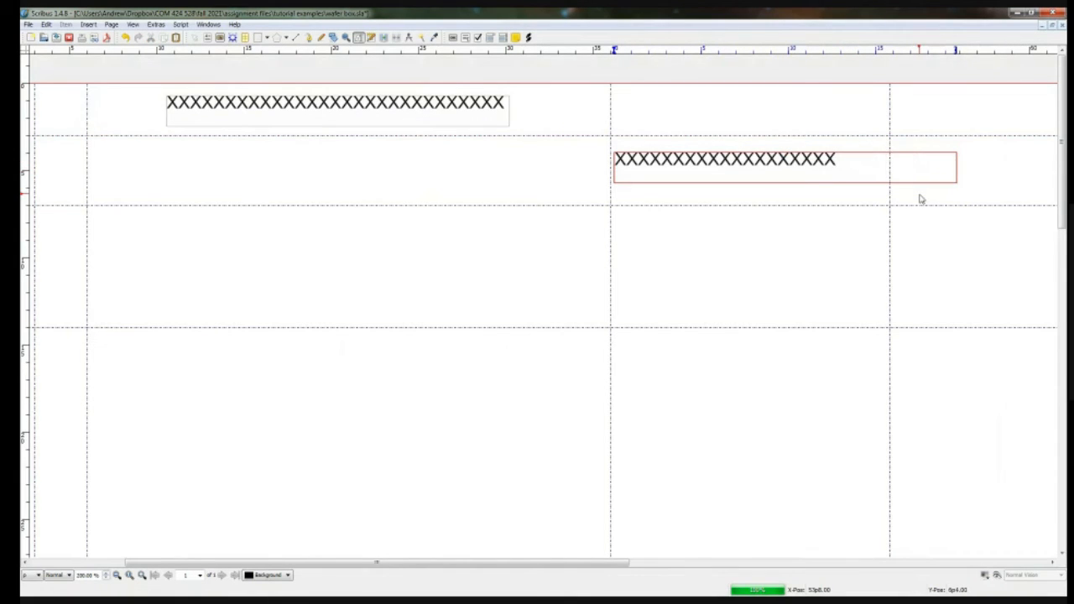
key("Escape")
Step: Narrow the duplicated frame to its shorter text and fit it between the second panel's vertical guides
left_click(947, 172)
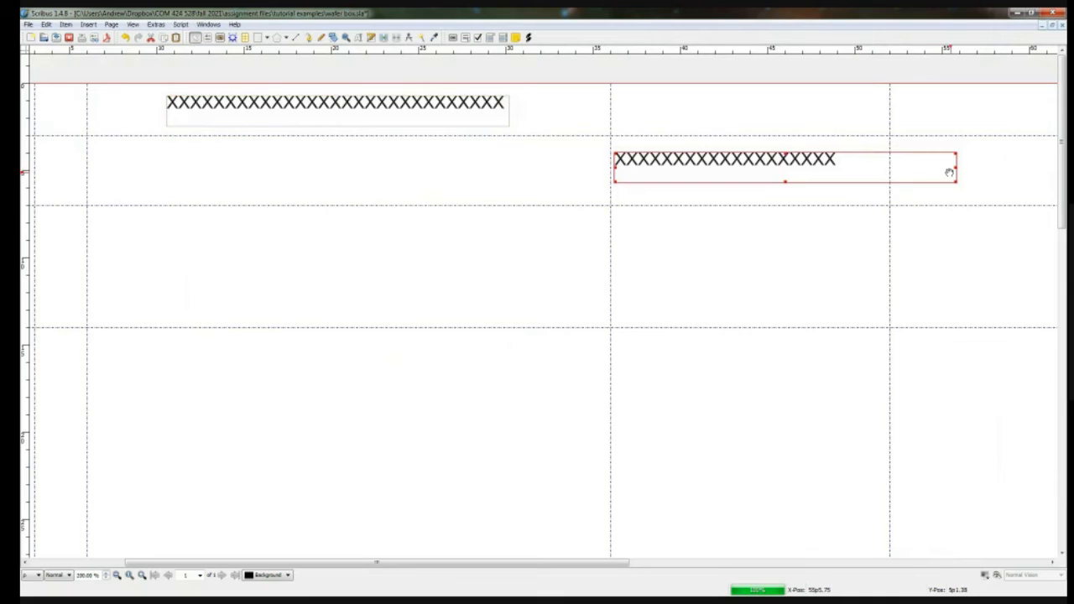
left_click_drag(956, 170, 860, 168)
left_click_drag(782, 166, 810, 169)
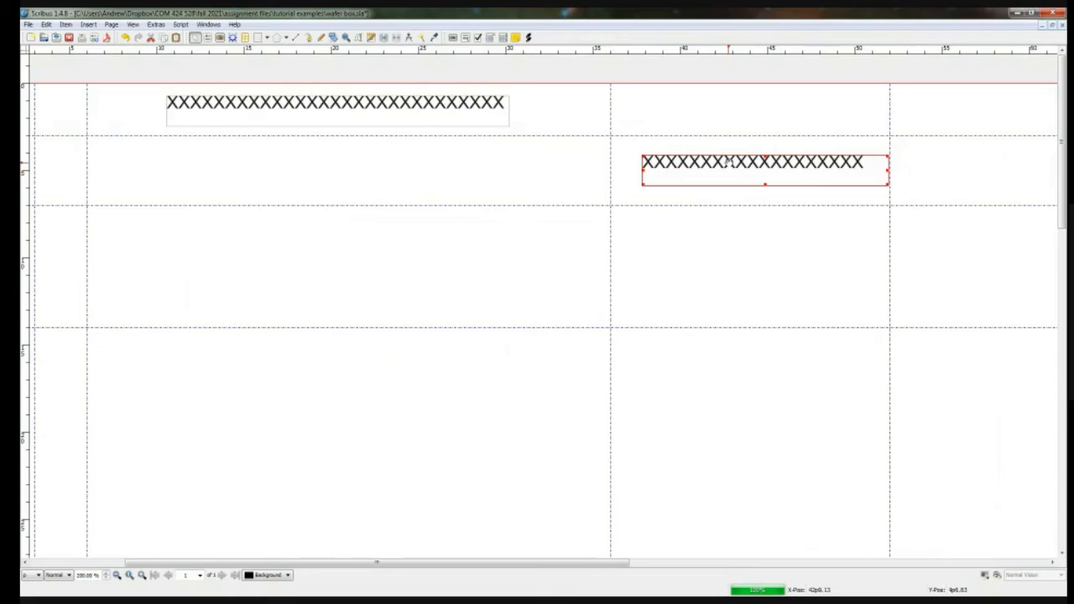
Step: Duplicate the long X frame into the waste strip above the third panel
left_click_drag(600, 563, 733, 571)
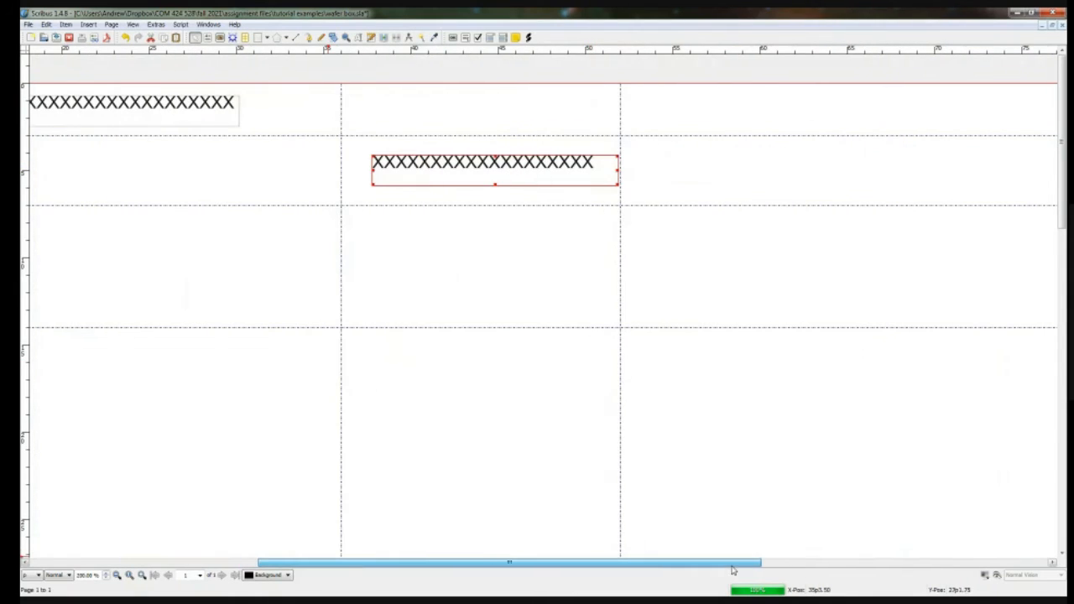
left_click(204, 114)
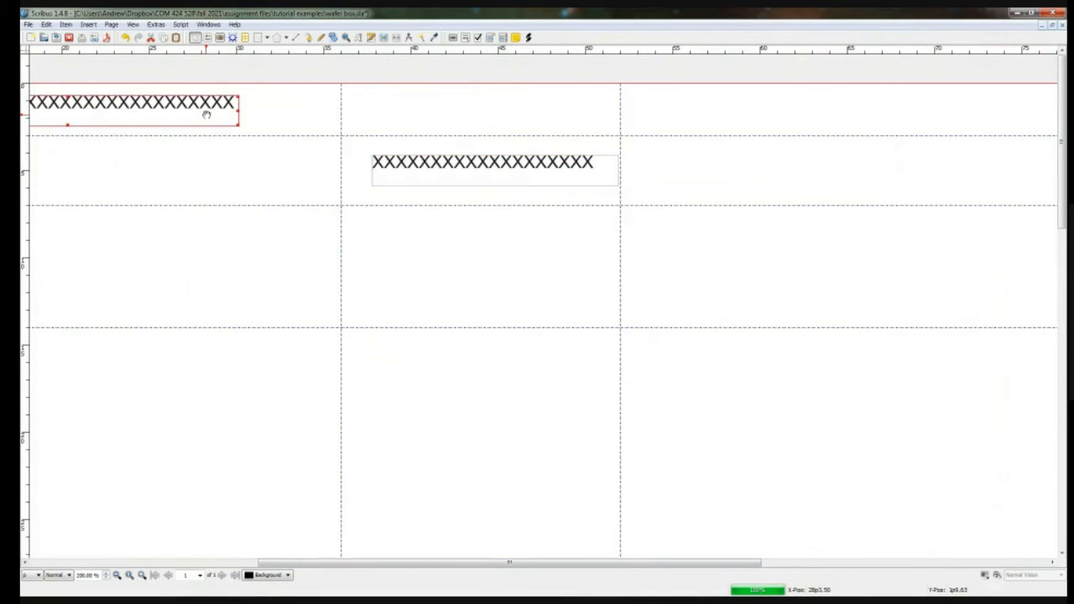
left_click_drag(206, 114, 1014, 109)
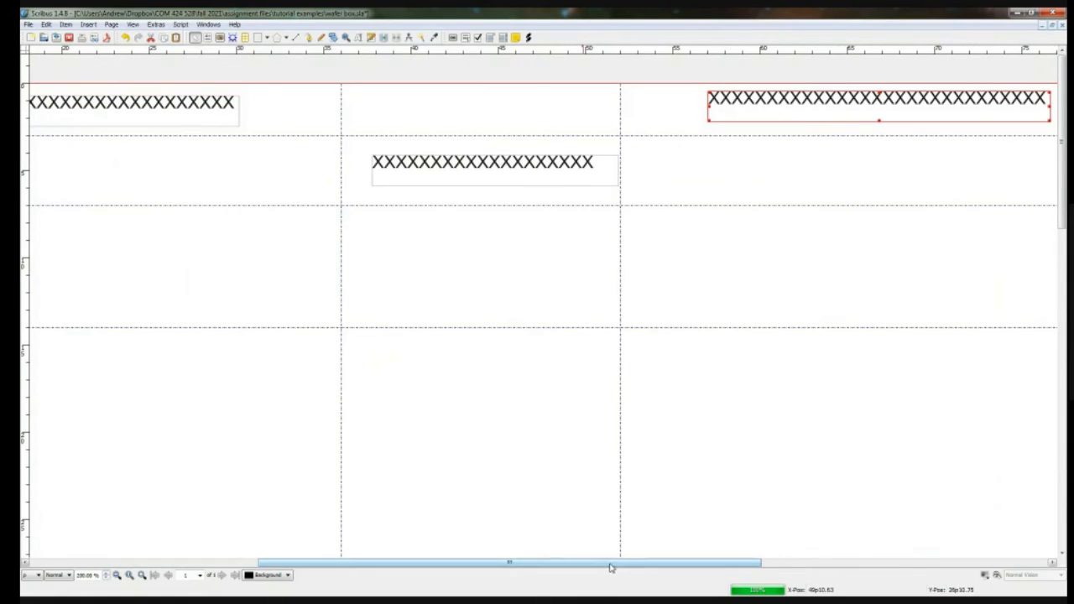
Step: Duplicate the short X frame above the fourth panel, between the two uppermost horizontal guides
left_click_drag(609, 568, 799, 574)
left_click(216, 174)
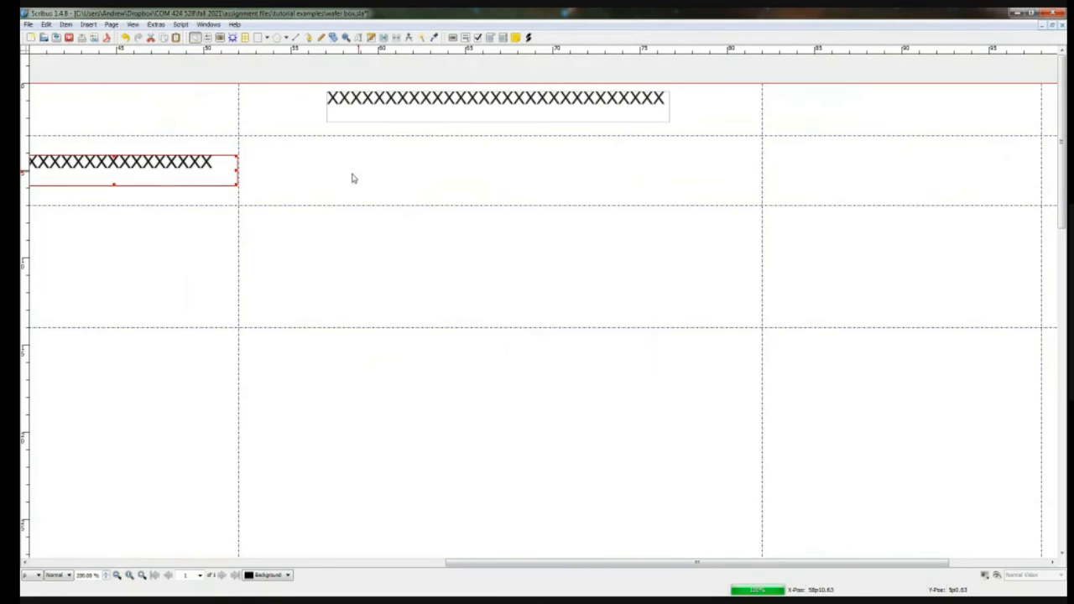
left_click_drag(197, 165, 996, 164)
scroll(820, 220, "down", 1)
scroll(789, 218, "down", 1)
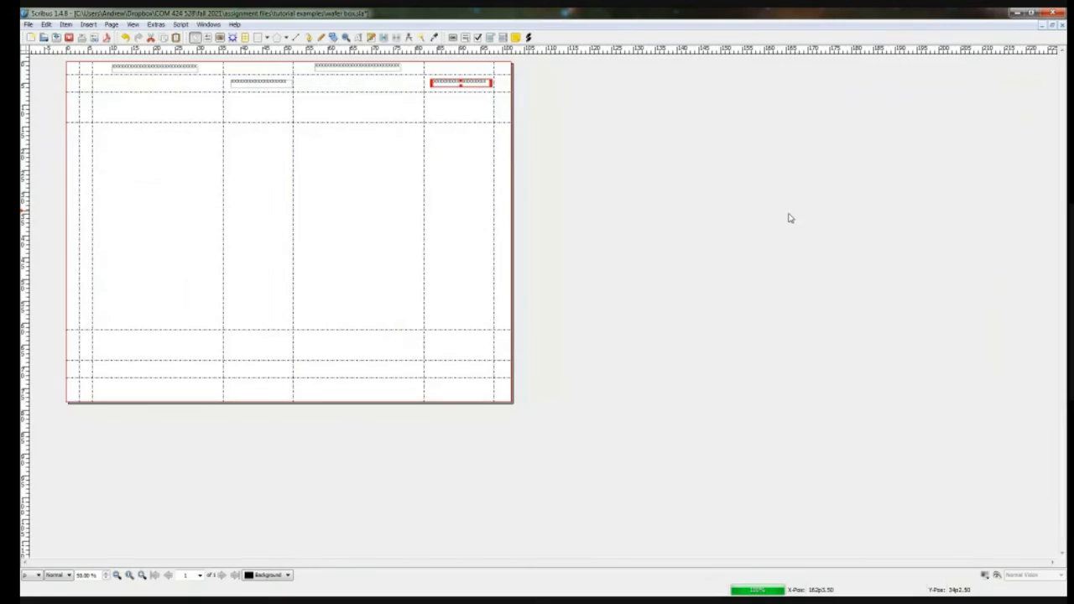
Step: Select all four X frames together and place a duplicate set across the waste area at the bottom of the page
scroll(575, 204, "up", 1)
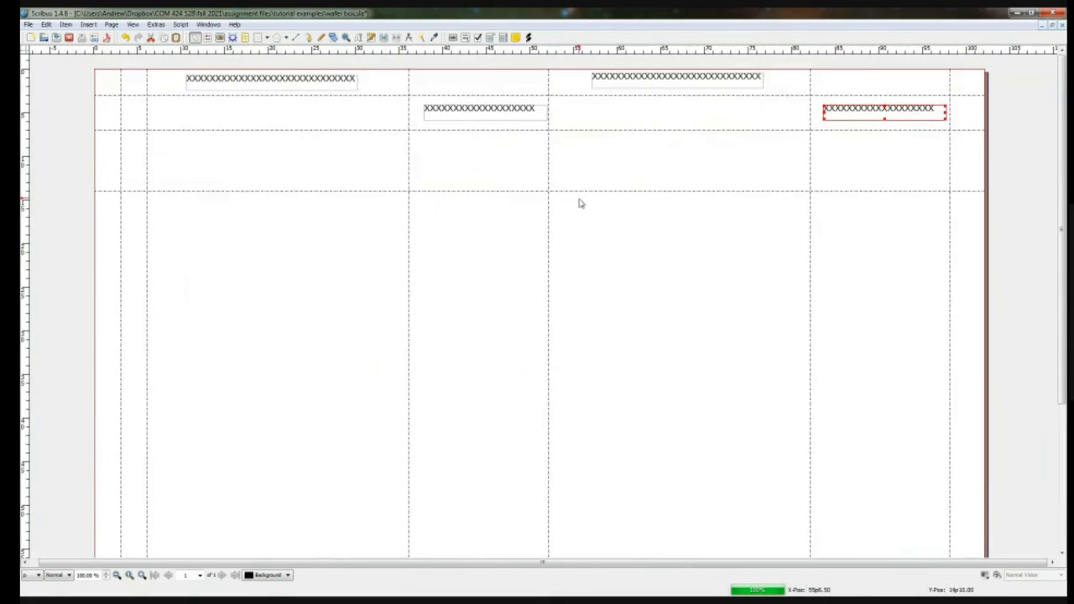
left_click(532, 110)
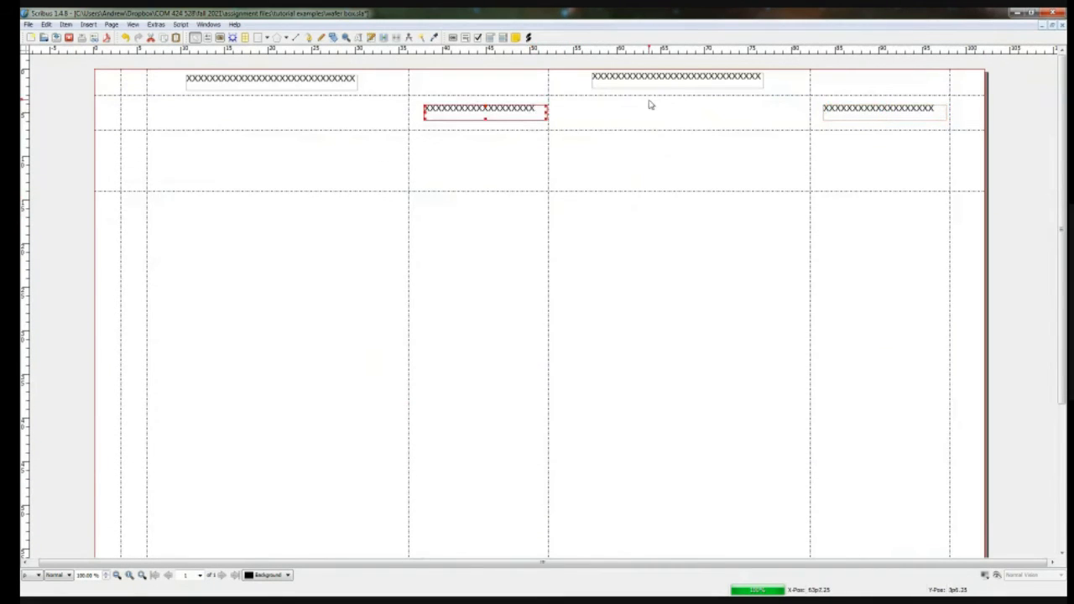
left_click(346, 80)
left_click(466, 112, "shift")
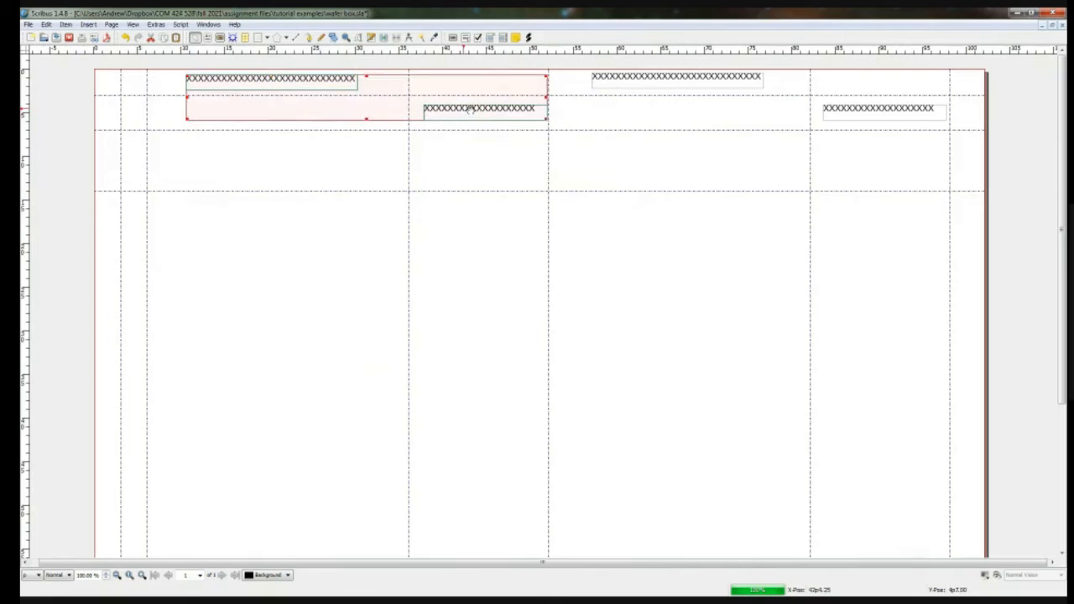
left_click(660, 82, "shift")
left_click(835, 112, "shift")
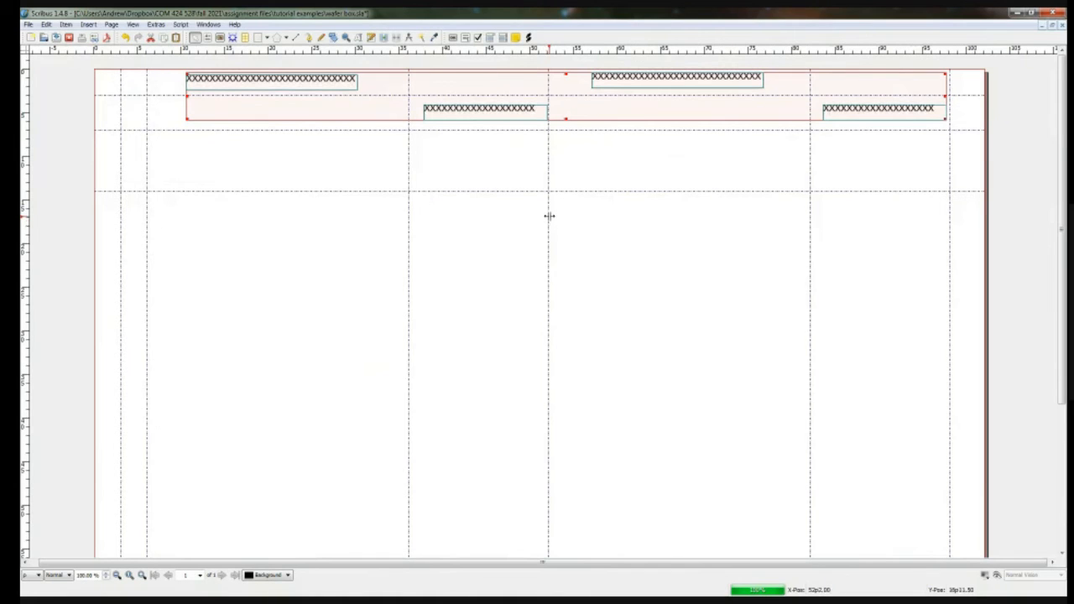
left_click_drag(520, 99, 517, 408)
scroll(517, 403, "down", 2)
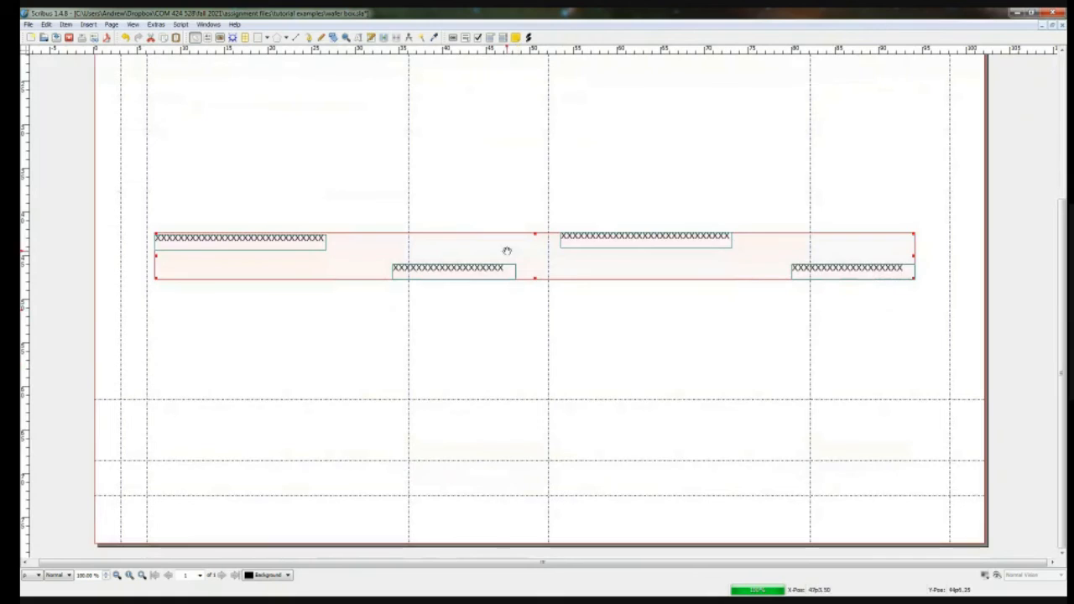
left_click_drag(506, 249, 502, 476)
Step: Move the two short bottom X frames up between the two lowest horizontal guides, under the second and fourth panels
left_click(523, 472)
left_click(502, 524)
left_click(848, 527)
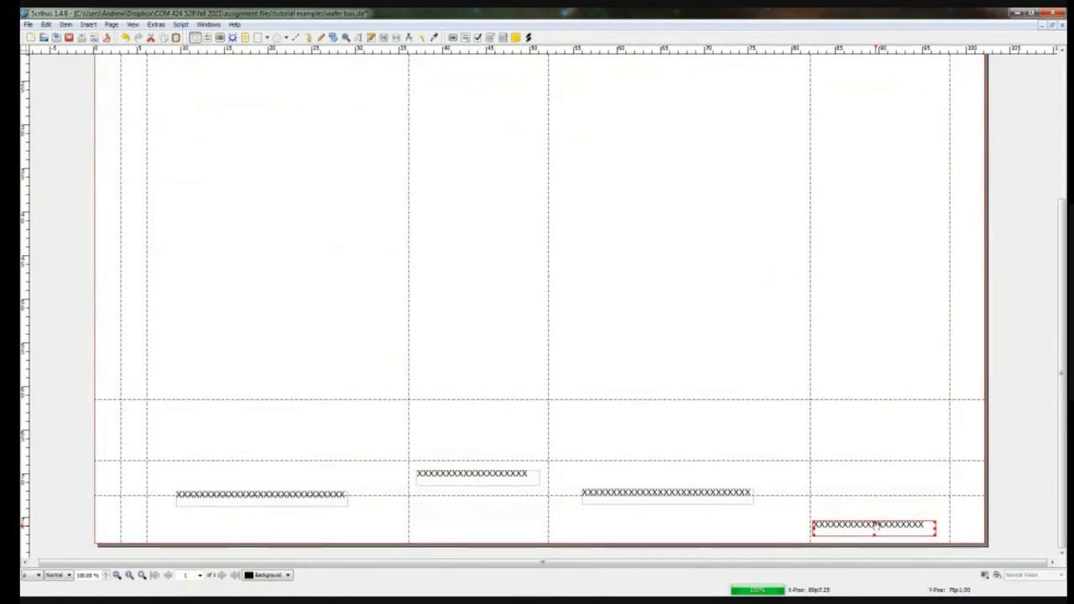
left_click_drag(876, 526, 885, 476)
Step: Move the two long bottom X frames below the lowest horizontal guide, under the first and third panels
left_click(735, 494)
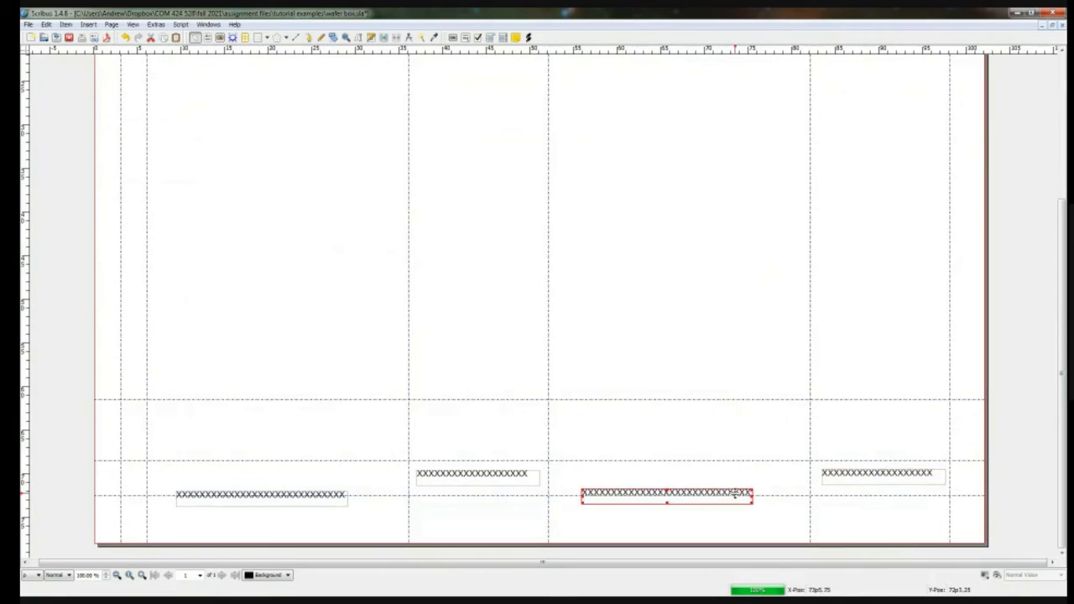
left_click_drag(716, 490, 728, 511)
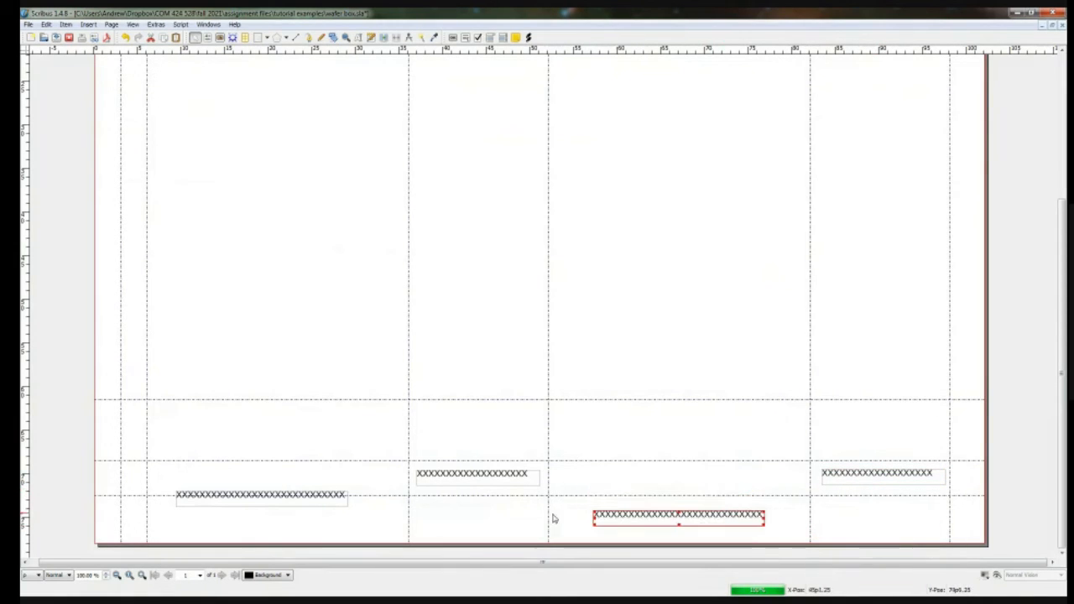
left_click(308, 496)
left_click_drag(310, 493, 319, 514)
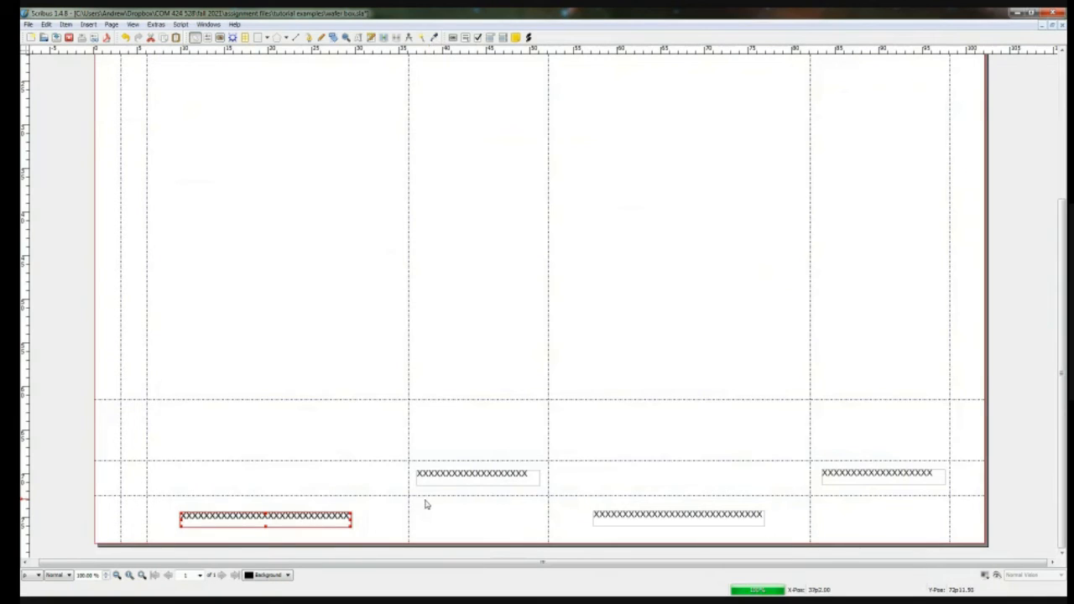
Step: Place a duplicate of the long X frame from under the first panel higher up the page and rotate it 90°
left_click_drag(289, 517, 233, 308)
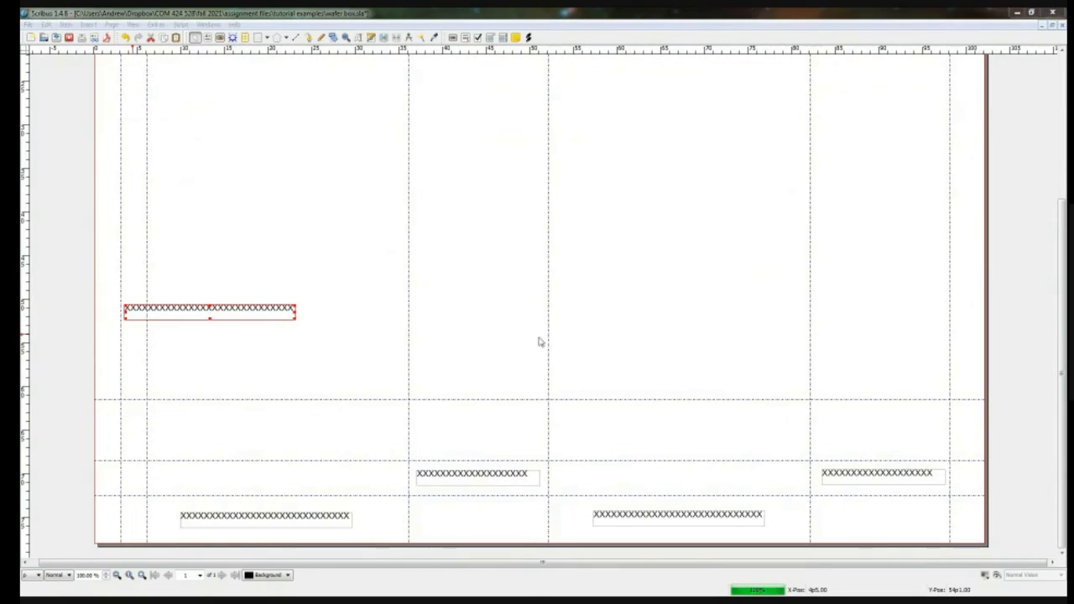
key("F2")
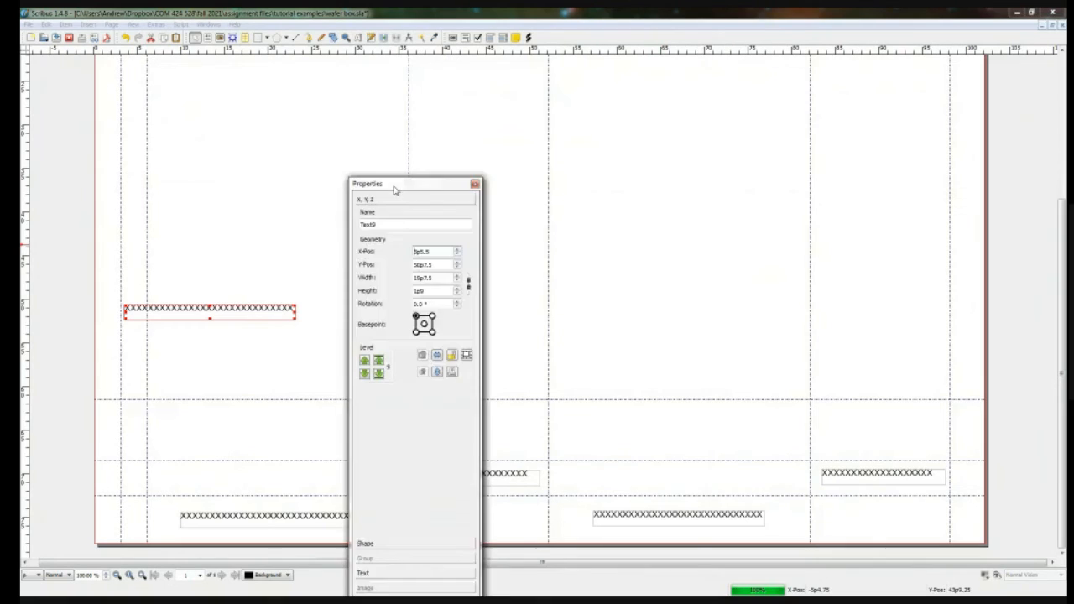
left_click_drag(391, 180, 840, 67)
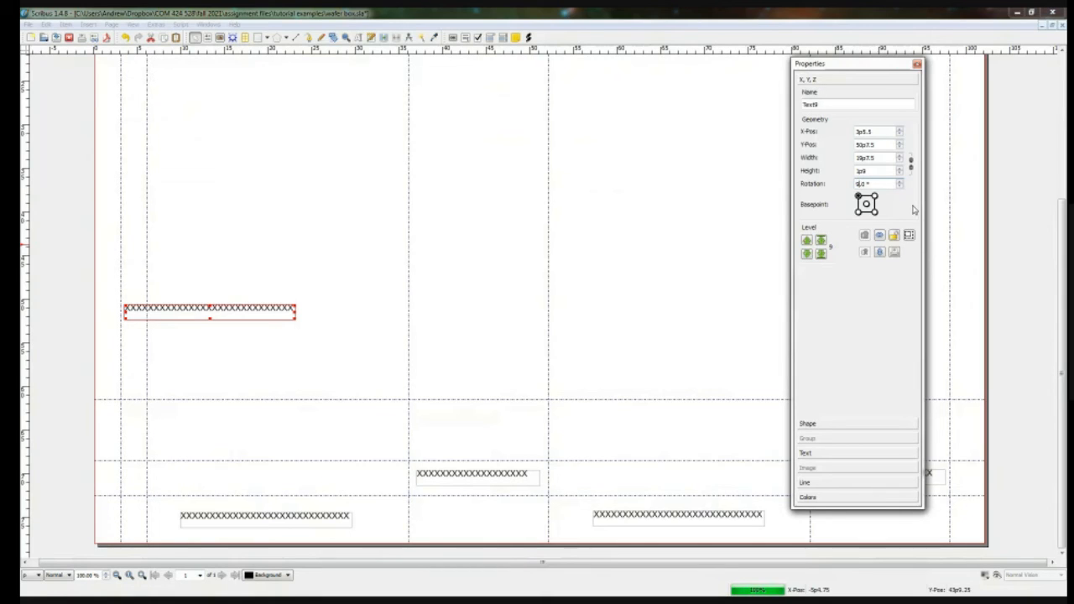
key("Return")
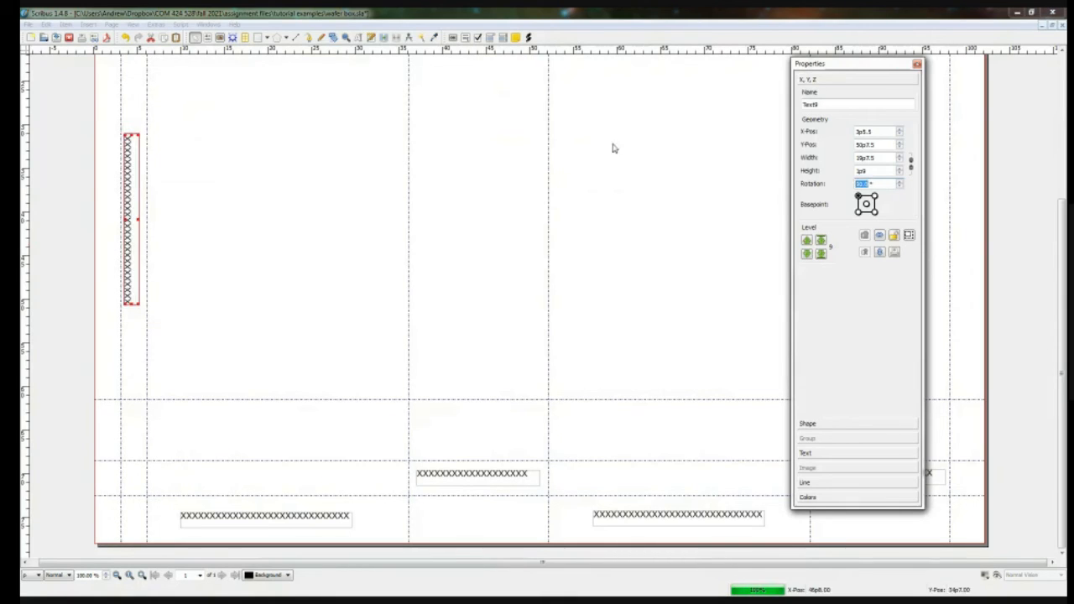
Step: Move the rotated long X frame into the narrow waste strip between the page's left edge and the first vertical guide
left_click(194, 255)
left_click(135, 227)
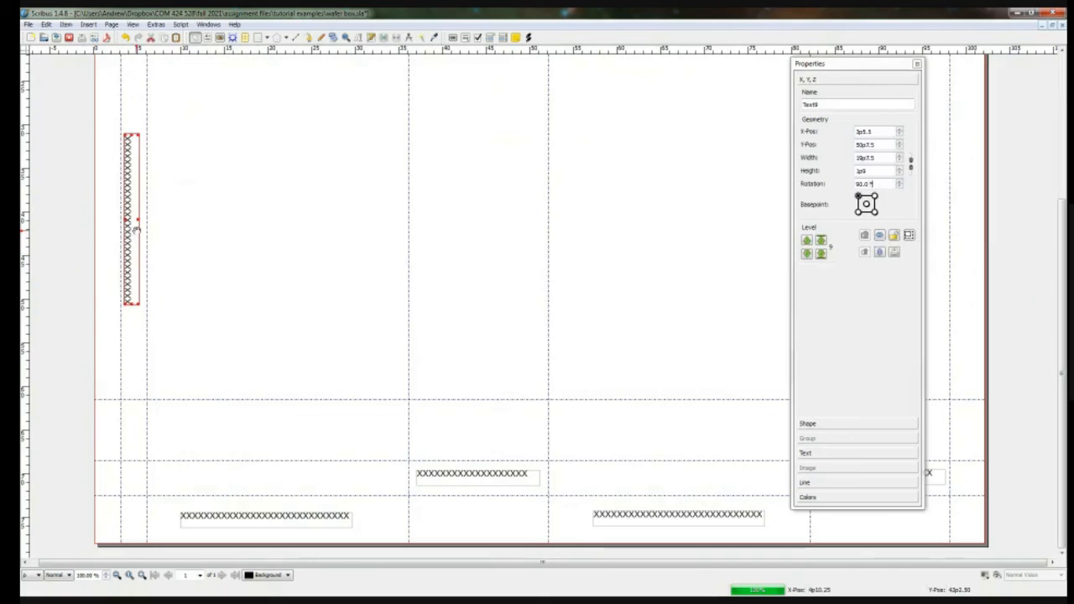
left_click_drag(135, 226, 113, 232)
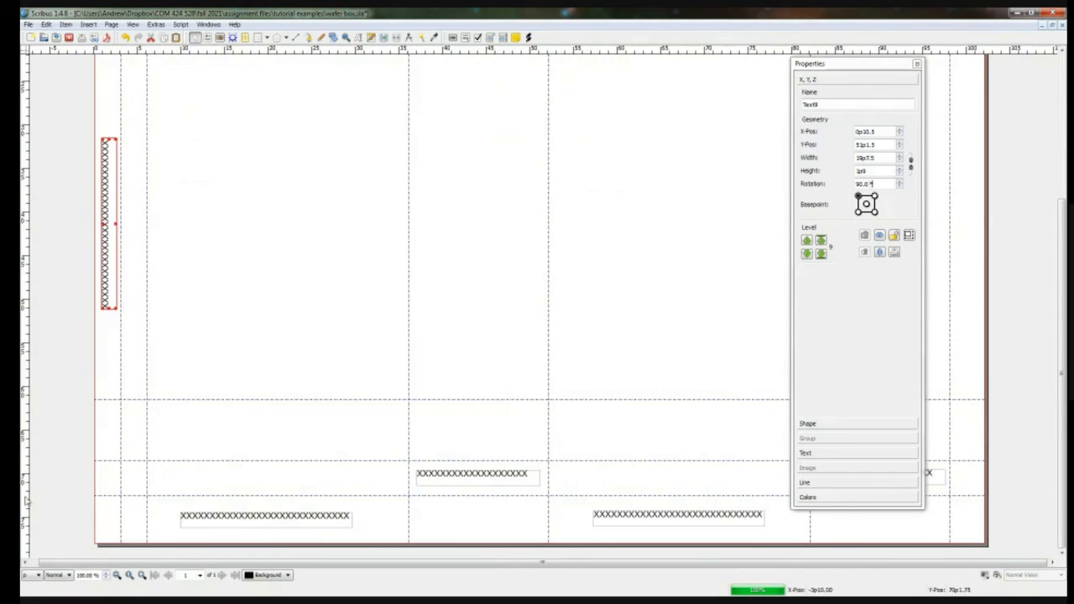
Step: Duplicate the vertical long X frame and place the copy at the bottom of the page's left waste strip
scroll(134, 510, "up", 3)
scroll(137, 505, "down", 3)
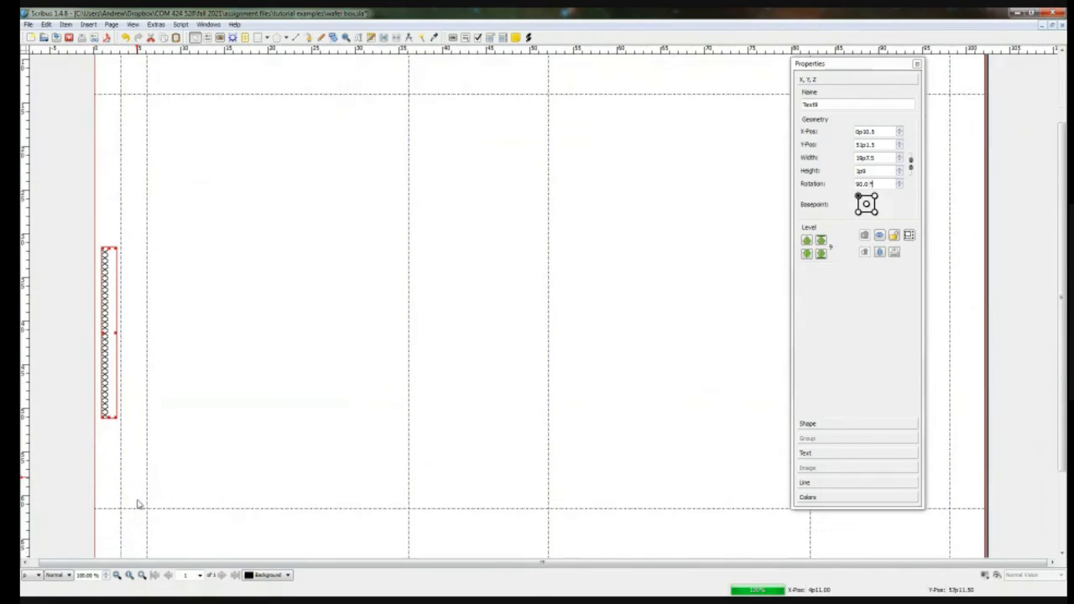
key("ctrl+c")
key("ctrl+v")
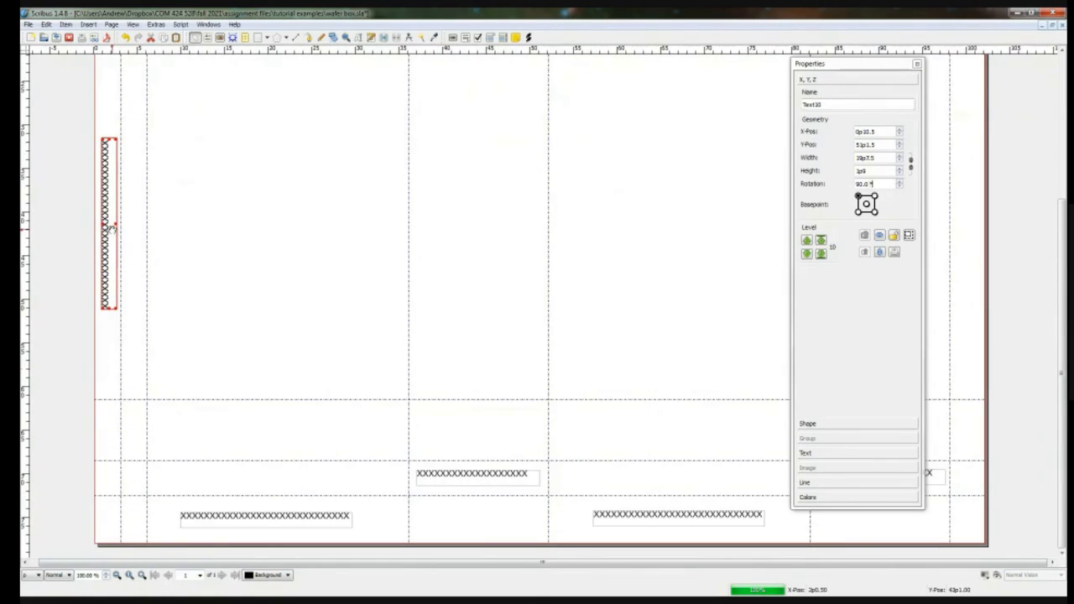
left_click_drag(109, 231, 108, 451)
Step: Duplicate the middle vertical X frame again and place the copy at the top of the page's left waste strip
scroll(107, 451, "up", 4)
left_click(116, 401)
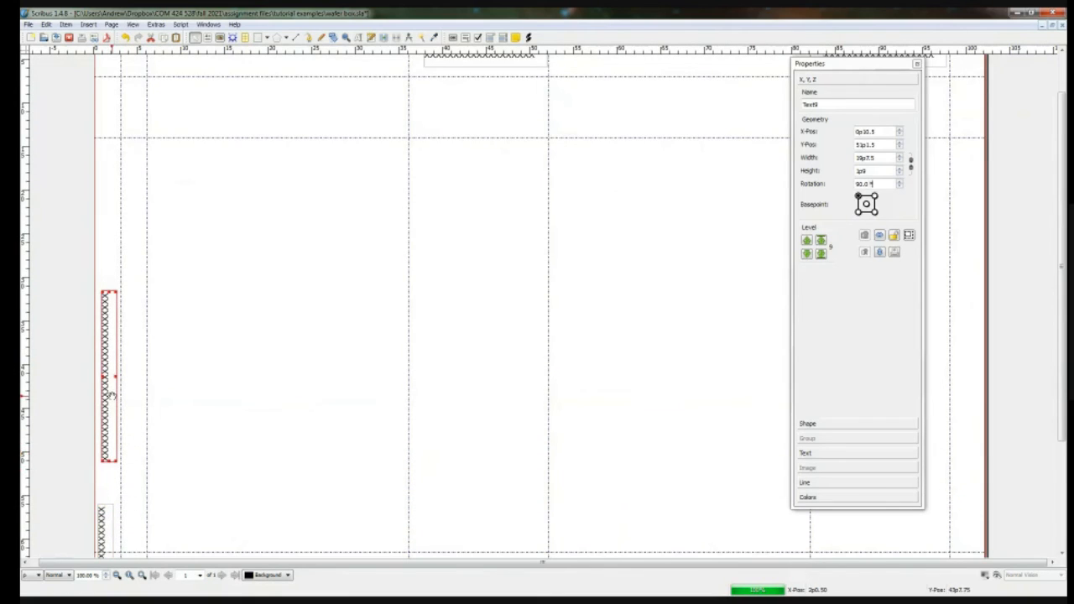
key("ctrl+v")
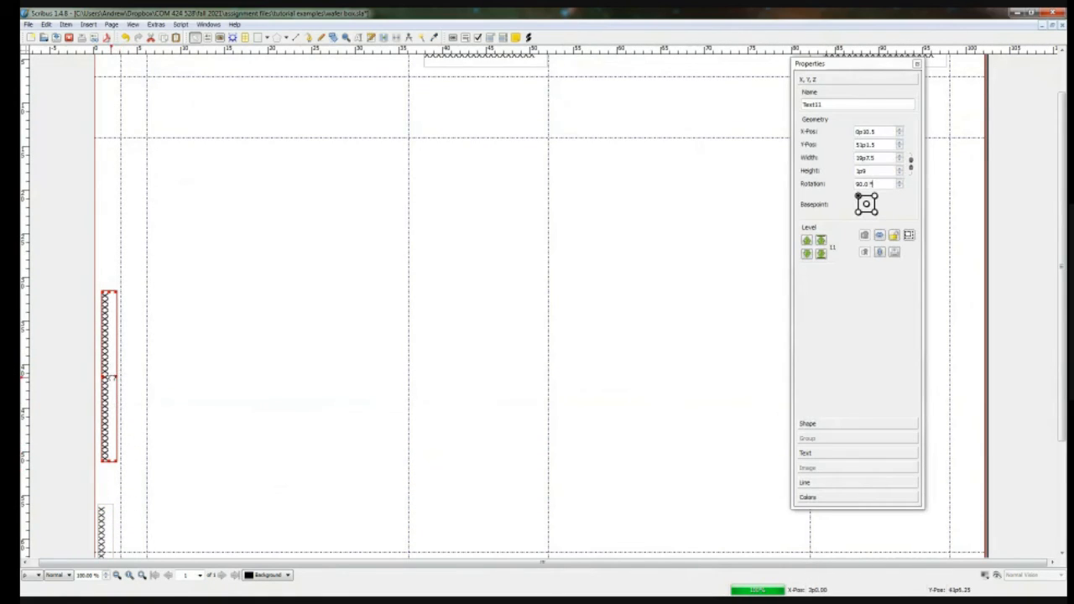
left_click_drag(112, 376, 110, 130)
scroll(143, 181, "up", 1)
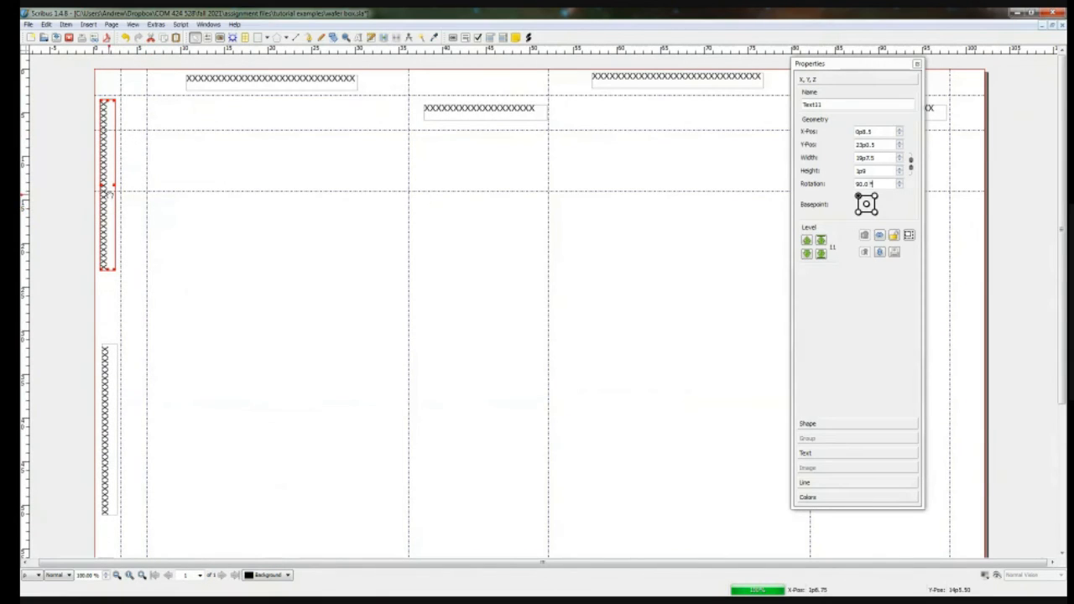
left_click_drag(107, 193, 110, 173)
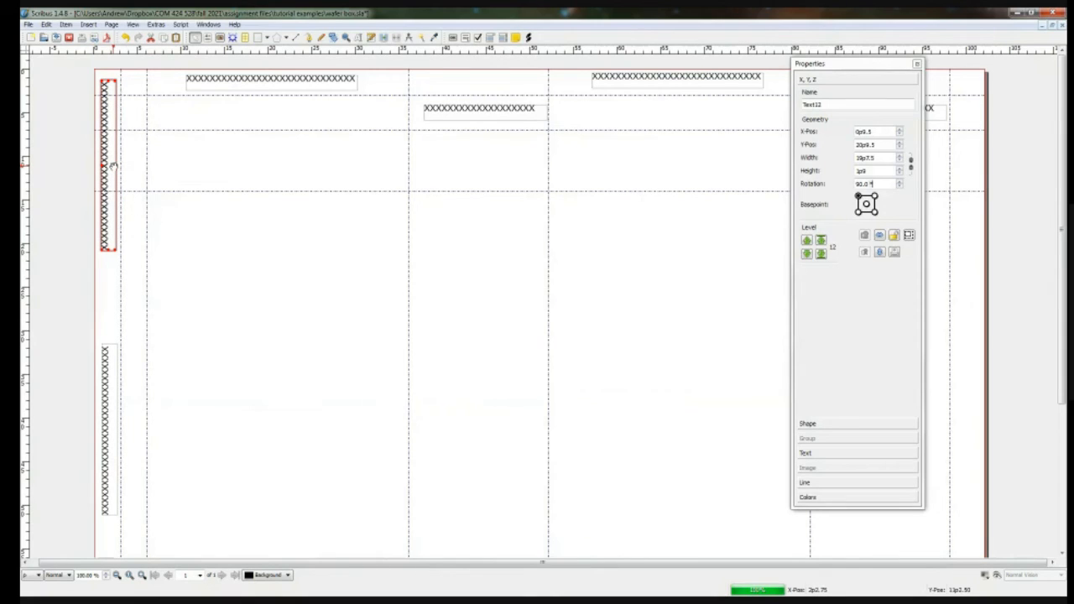
left_click(118, 172)
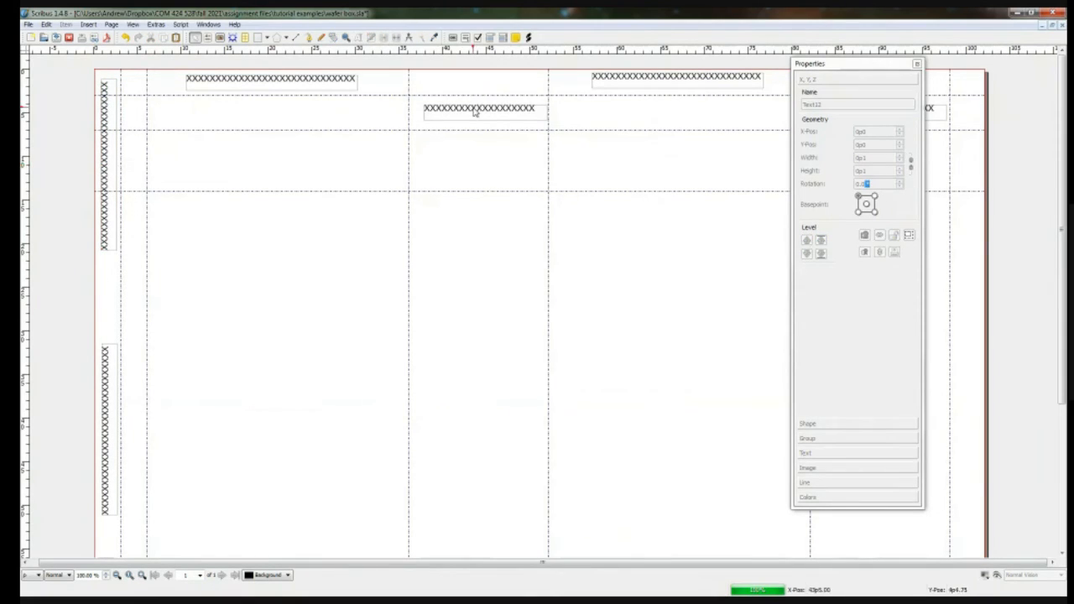
Step: Place a copy of the short X frame above the second panel, rotated 90°, between the first two vertical guides near the page top
left_click(471, 113)
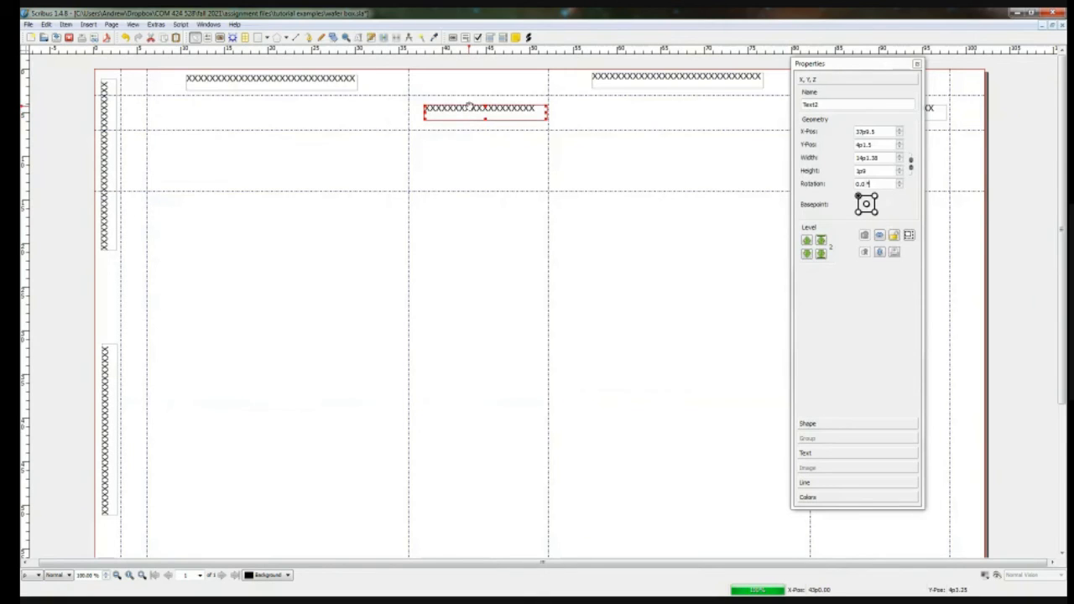
left_click(469, 106)
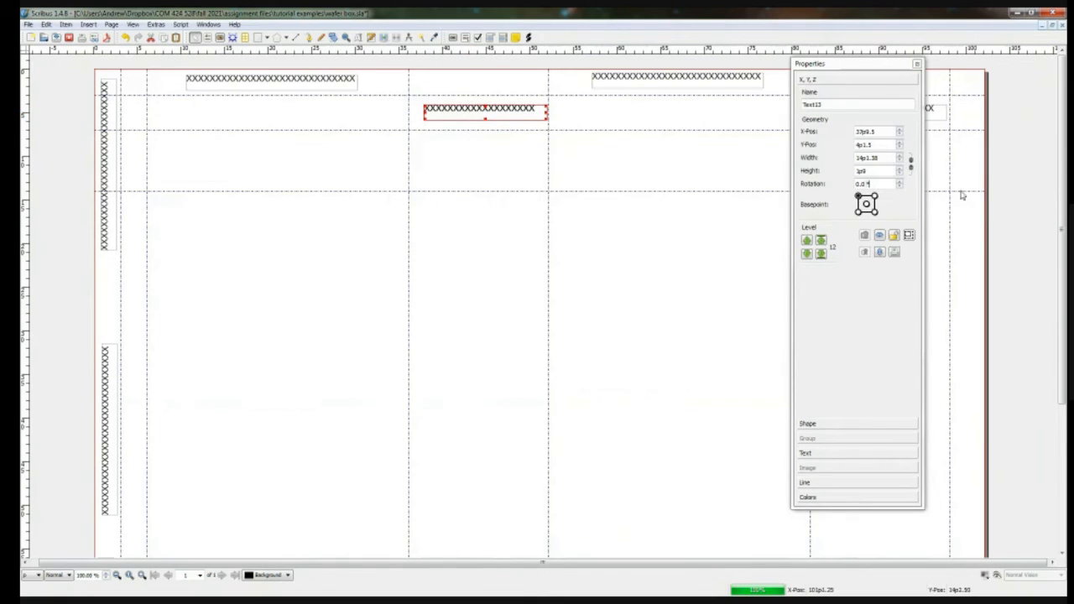
left_click(863, 183)
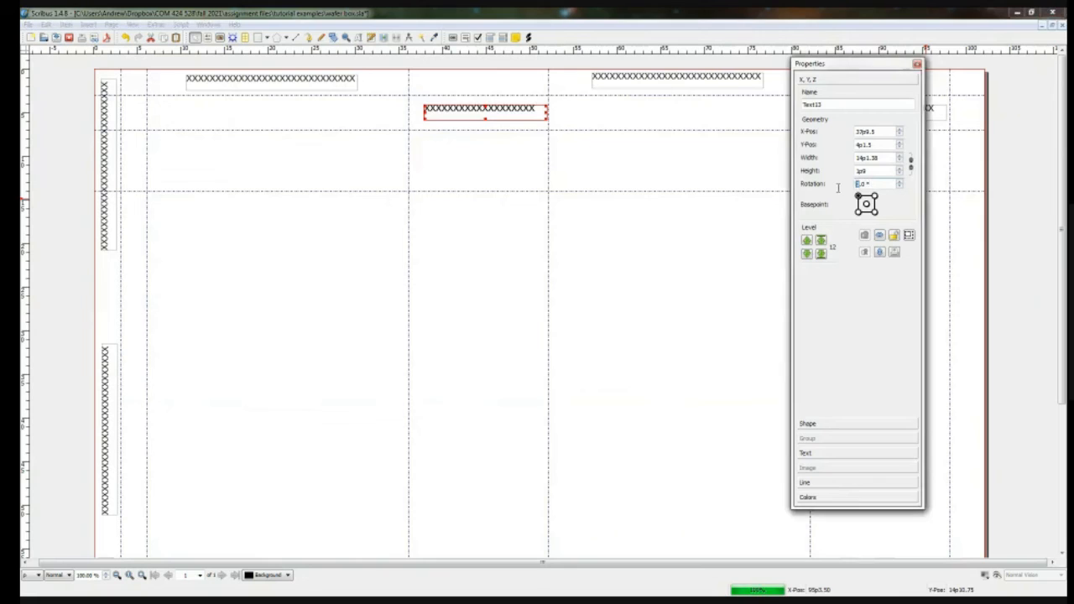
type("90")
key("Return")
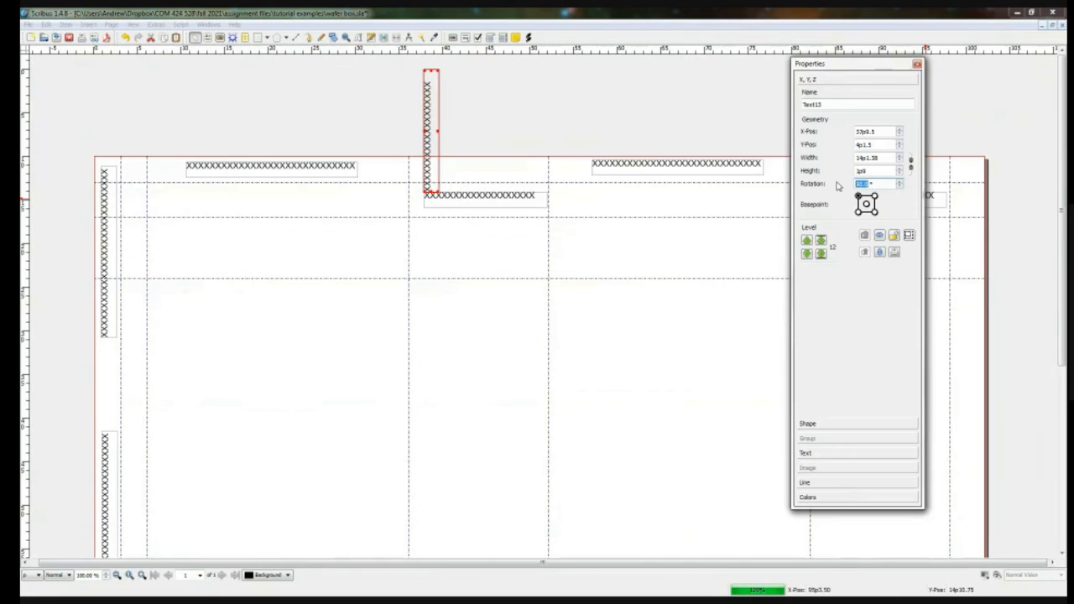
left_click_drag(430, 119, 133, 199)
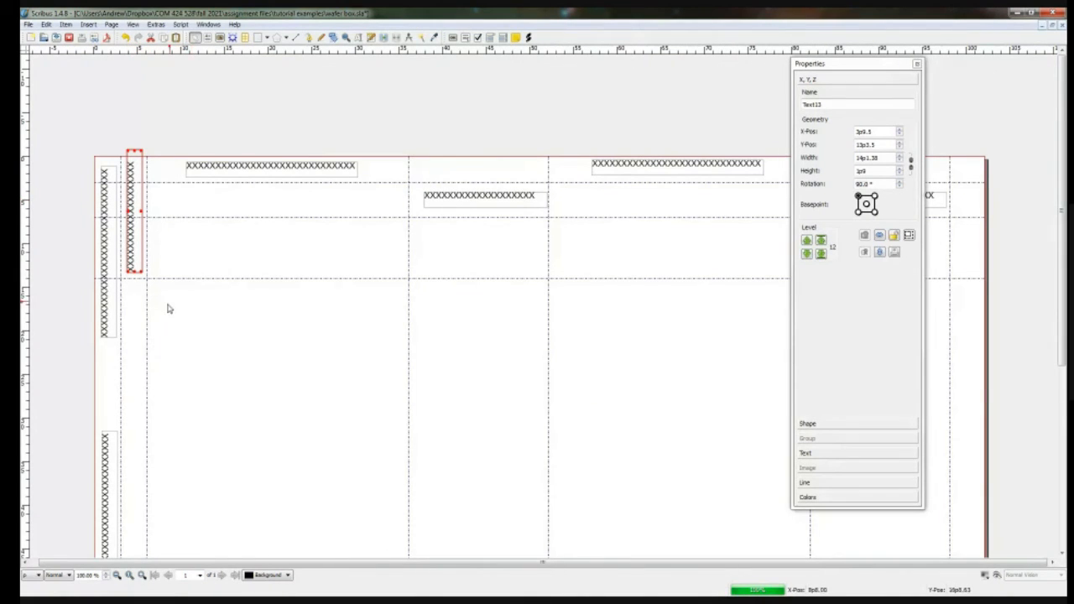
Step: Enlarge the dimensions sketch PDF in Acrobat Reader and compare its panels and flaps with the page in Scribus
scroll(169, 307, "down", 1)
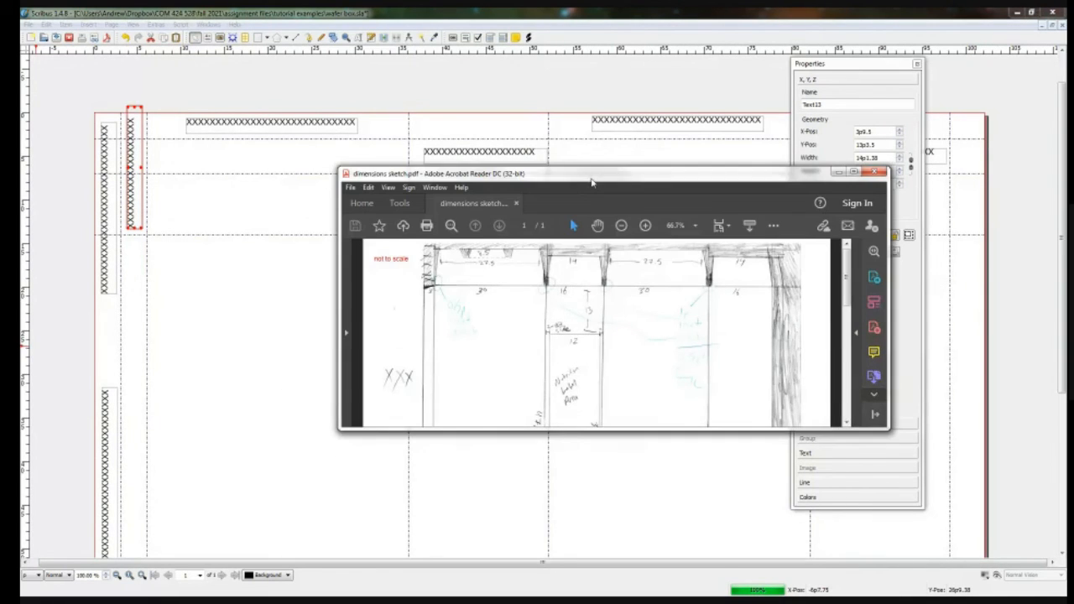
left_click_drag(570, 417, 570, 543)
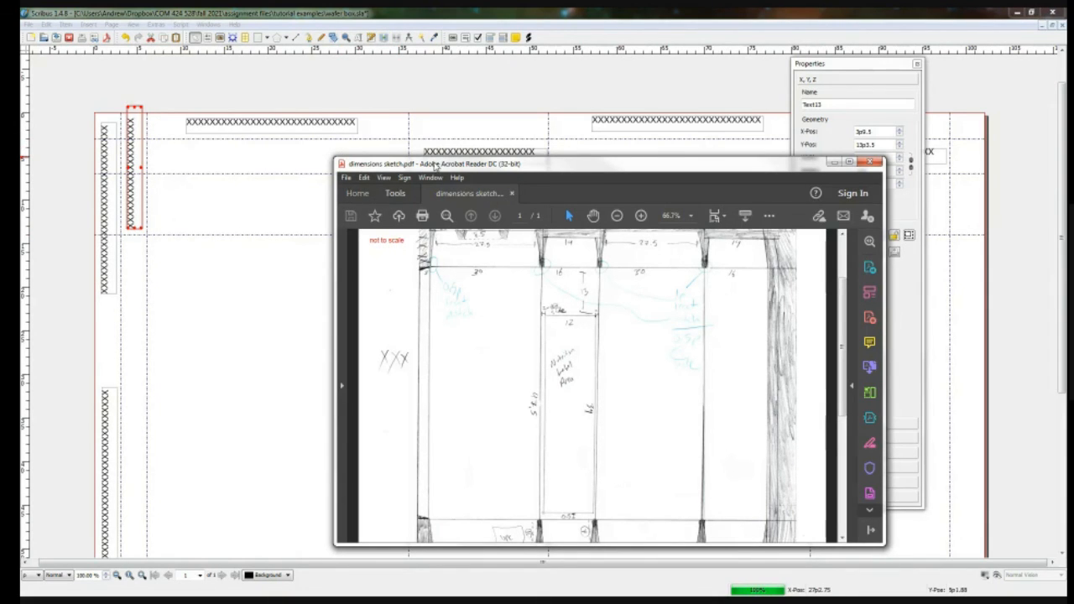
left_click_drag(422, 167, 0, 200)
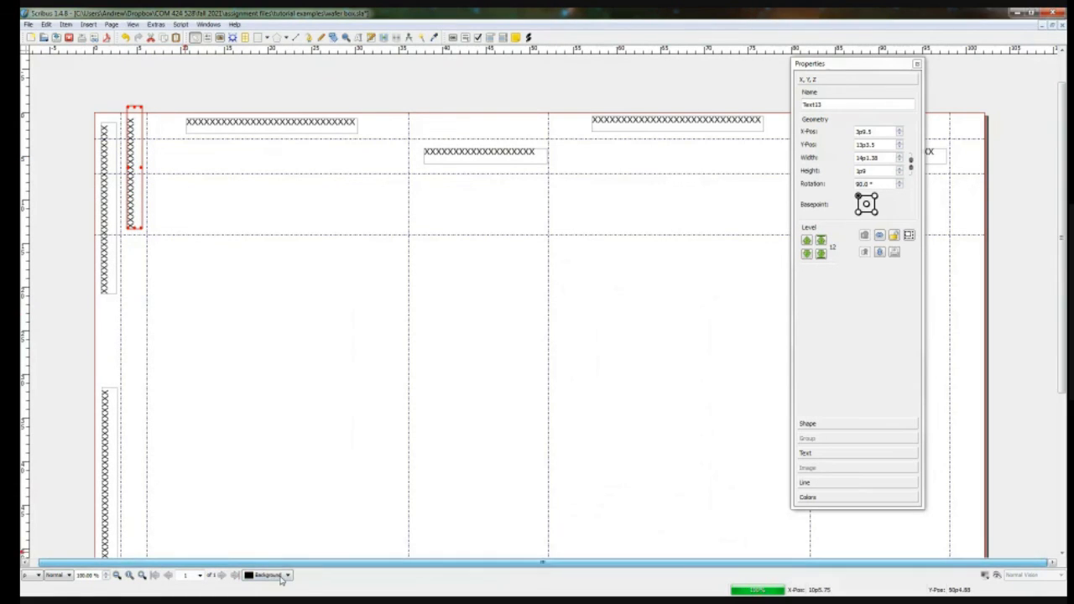
scroll(408, 473, "down", 2)
scroll(412, 474, "down", 3)
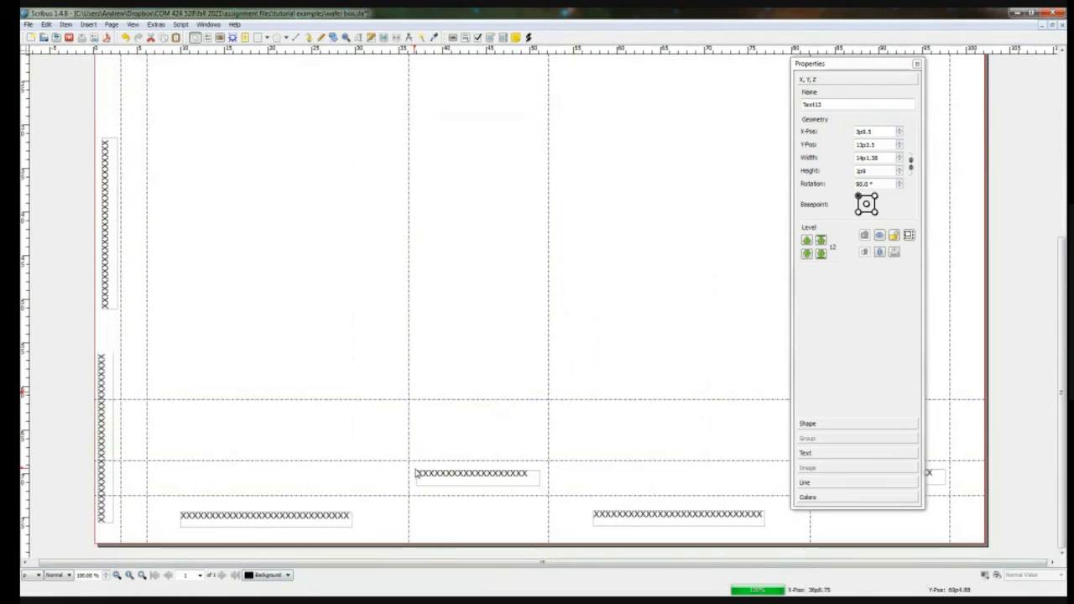
scroll(420, 475, "up", 4)
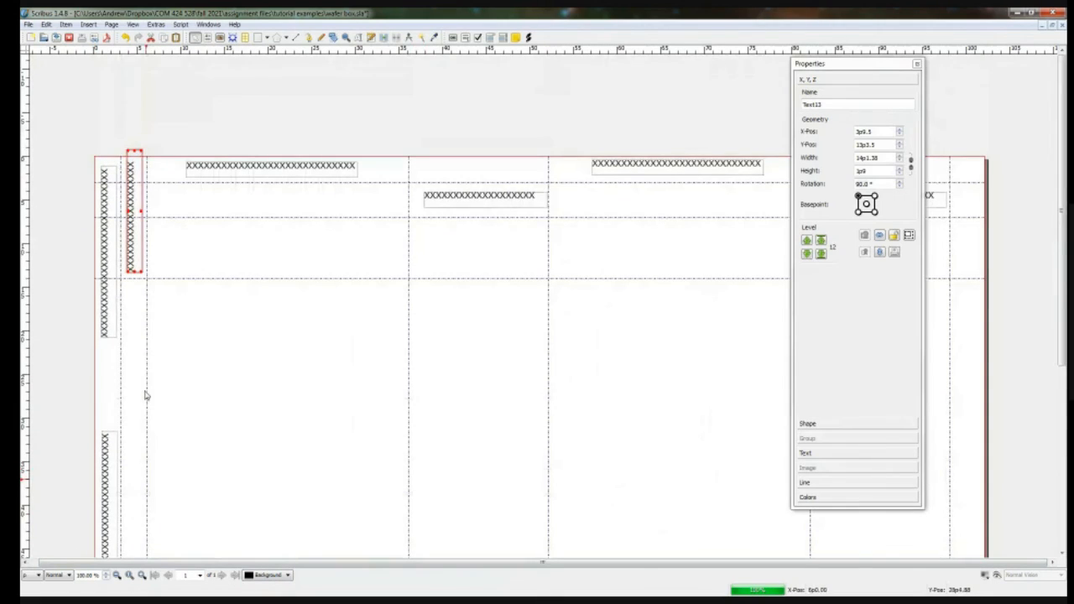
Step: Select the three vertical X frames along the page's left edge and place a duplicate set in the waste strip along the right edge
scroll(146, 369, "down", 2)
left_click(108, 224)
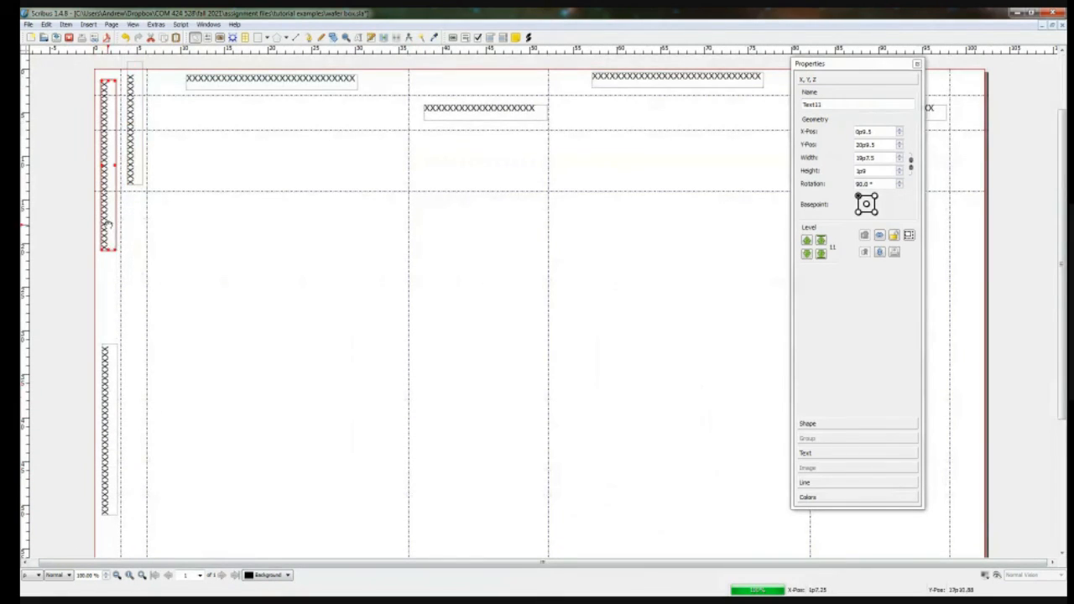
scroll(125, 271, "down", 3)
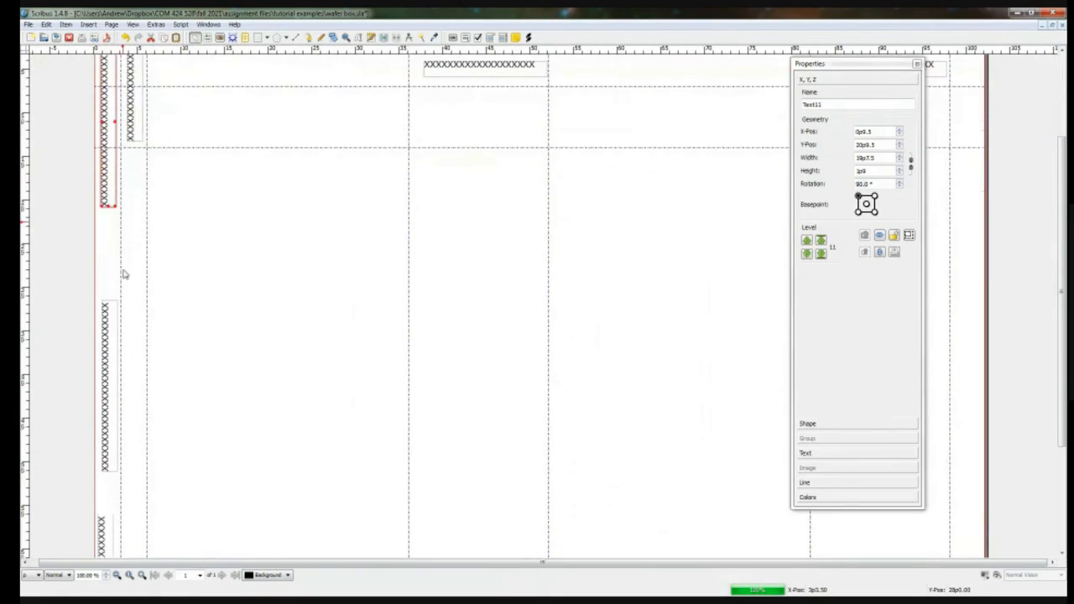
left_click(112, 321, "shift")
left_click(103, 423, "shift")
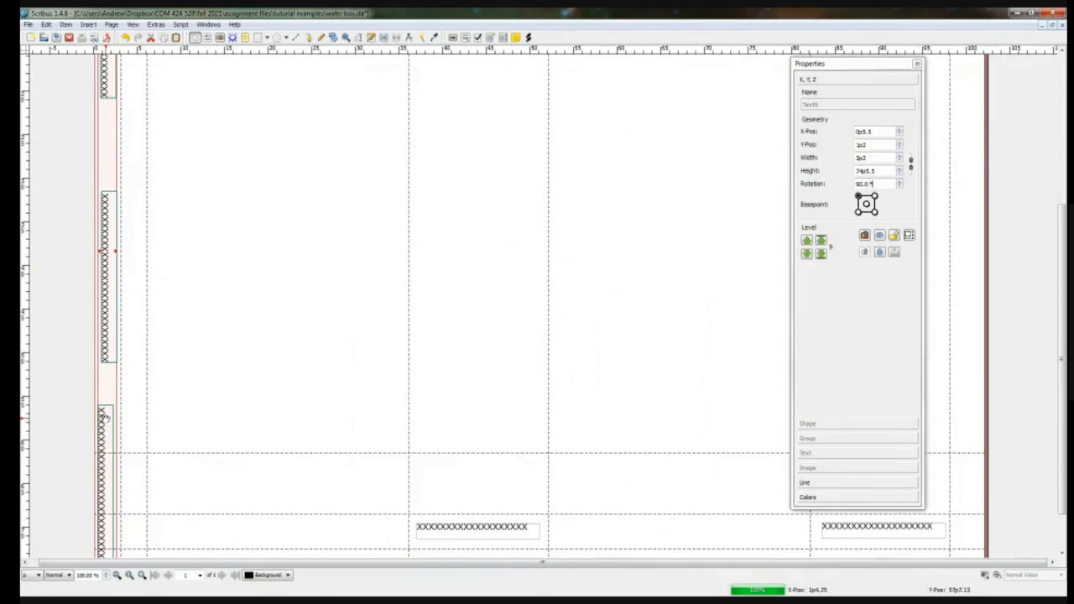
left_click_drag(111, 310, 968, 271)
left_click_drag(970, 270, 971, 317)
scroll(996, 303, "up", 6)
left_click(1024, 295)
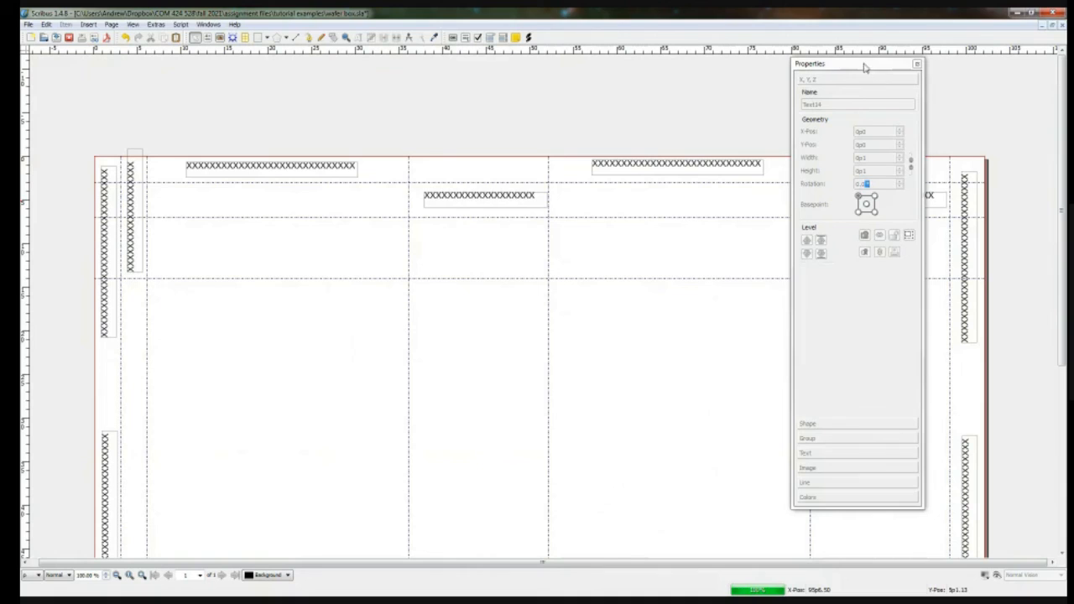
Step: Check the X-marked waste areas at both ends of the page against the dimensions sketch PDF in Acrobat Reader
left_click_drag(864, 67, 964, 51)
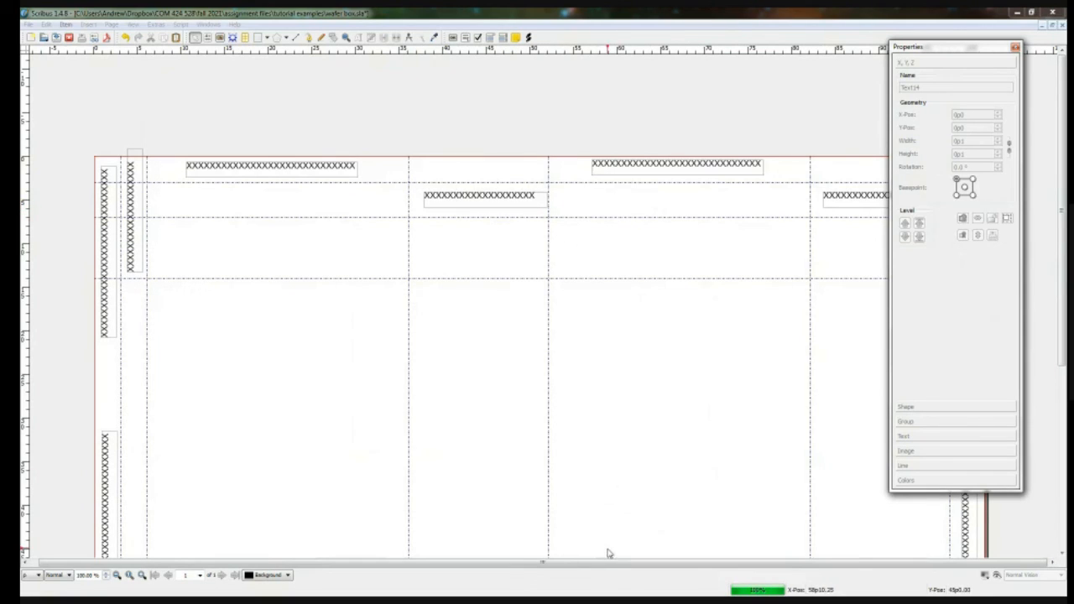
scroll(621, 504, "down", 1)
scroll(624, 502, "down", 10)
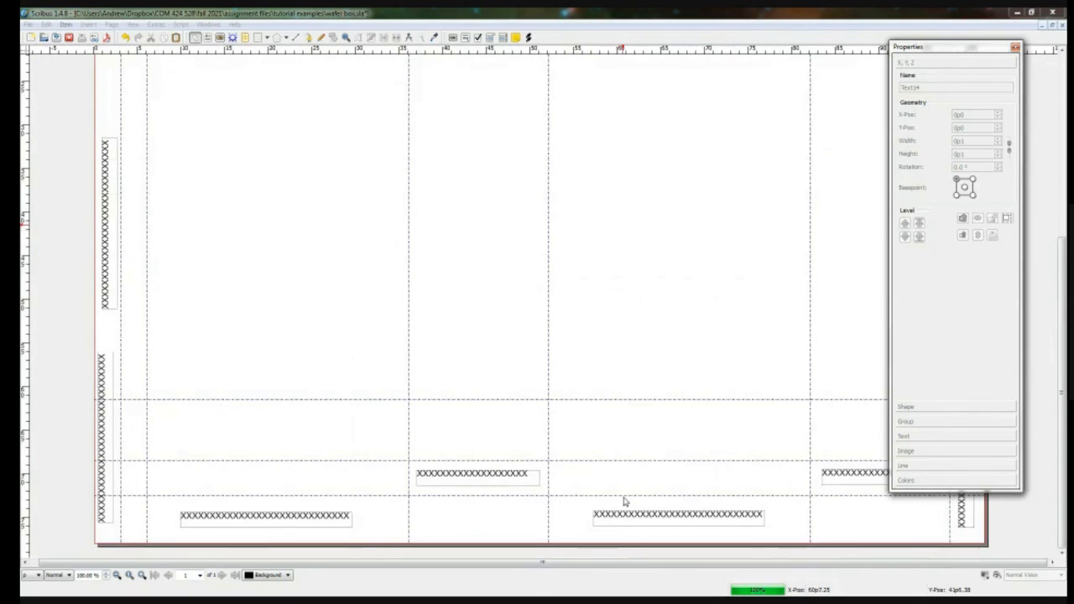
scroll(623, 502, "up", 8)
scroll(621, 504, "up", 4)
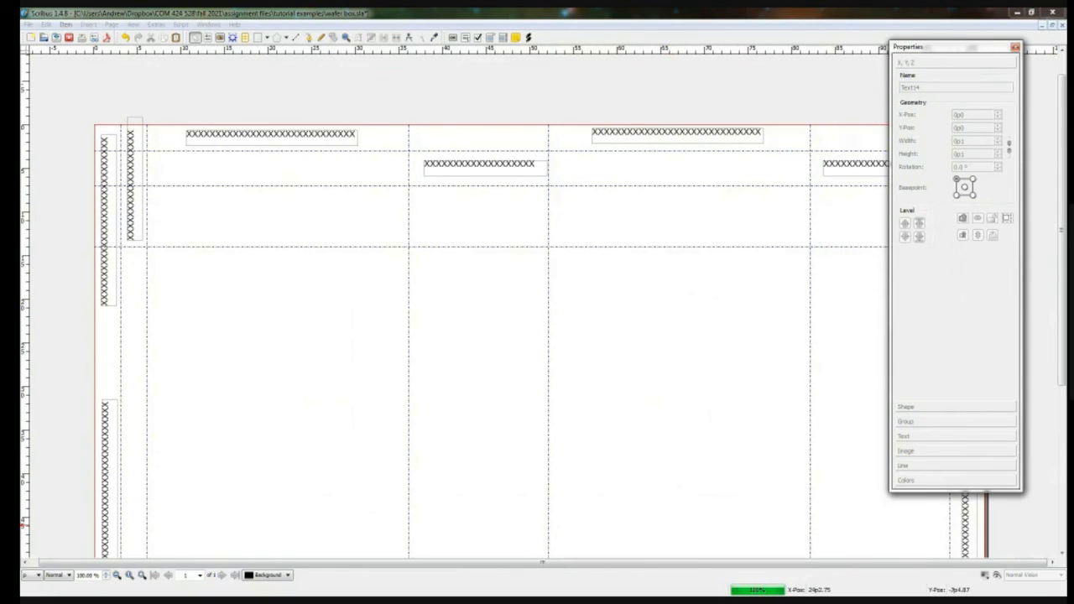
mouse_move(22, 175)
left_mouse_down()
mouse_move(155, 174)
mouse_move(446, 135)
left_mouse_up()
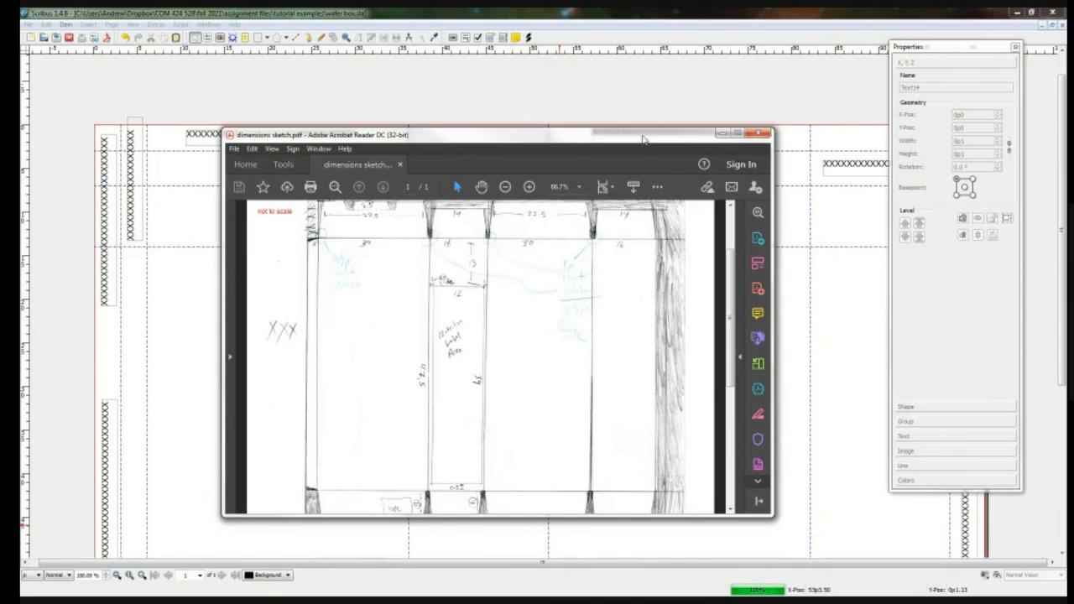
left_click_drag(643, 140, 4, 149)
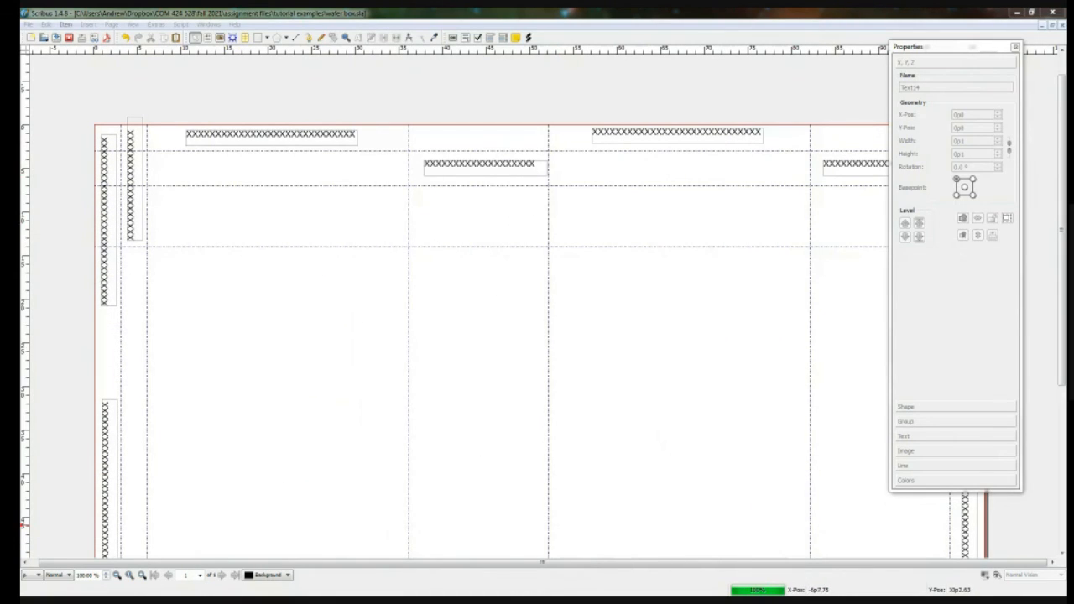
mouse_move(1, 133)
left_mouse_down()
mouse_move(358, 126)
mouse_move(2, 133)
left_mouse_up()
Step: Duplicate the short vertical X frame between the first two vertical guides and place the copy at the bottom of that strip
left_click(189, 293)
scroll(191, 292, "down", 2)
scroll(193, 290, "up", 3)
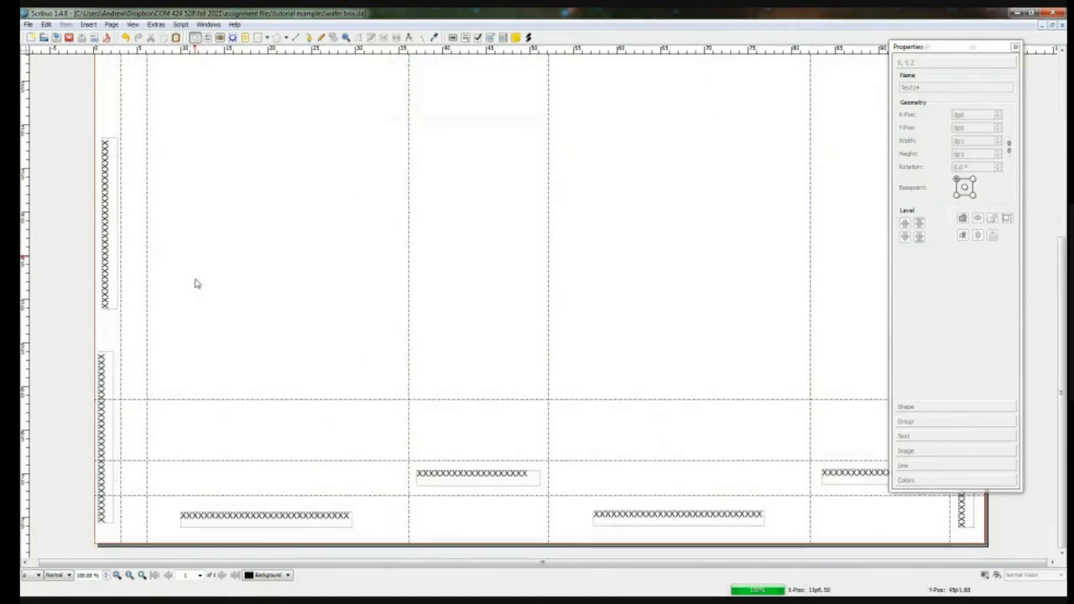
scroll(197, 283, "down", 3)
left_click(133, 130)
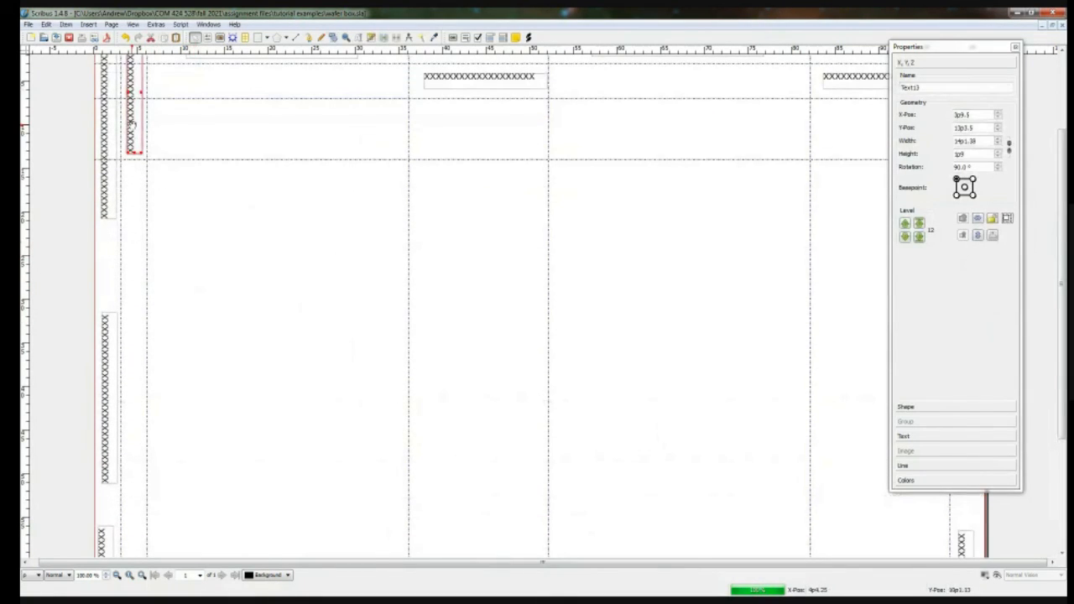
left_click_drag(130, 122, 139, 394)
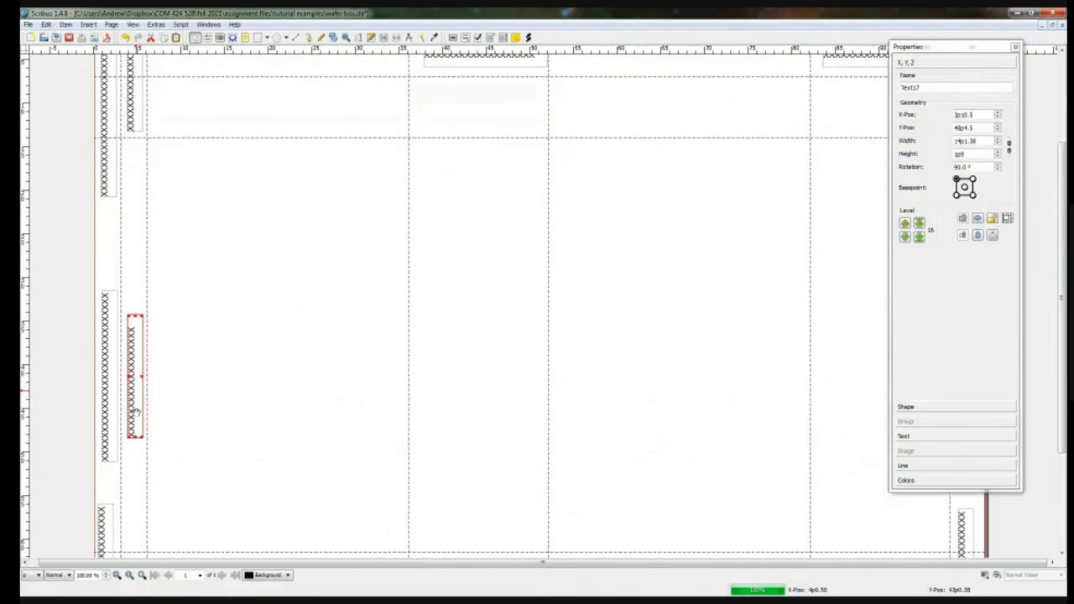
scroll(142, 361, "down", 3)
scroll(143, 361, "down", 1)
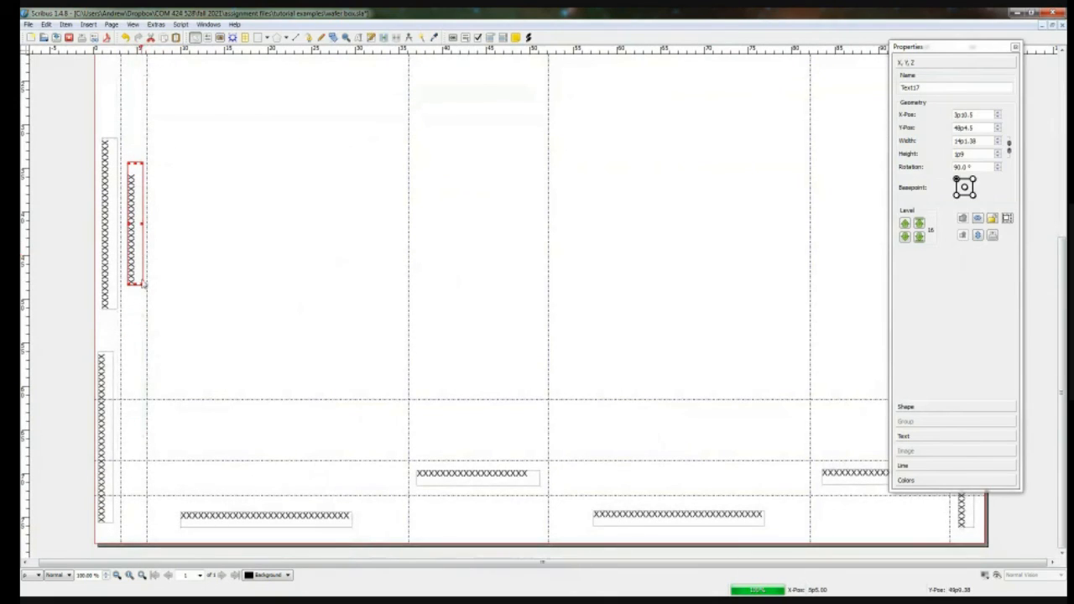
left_click_drag(146, 252, 137, 499)
left_click(110, 341)
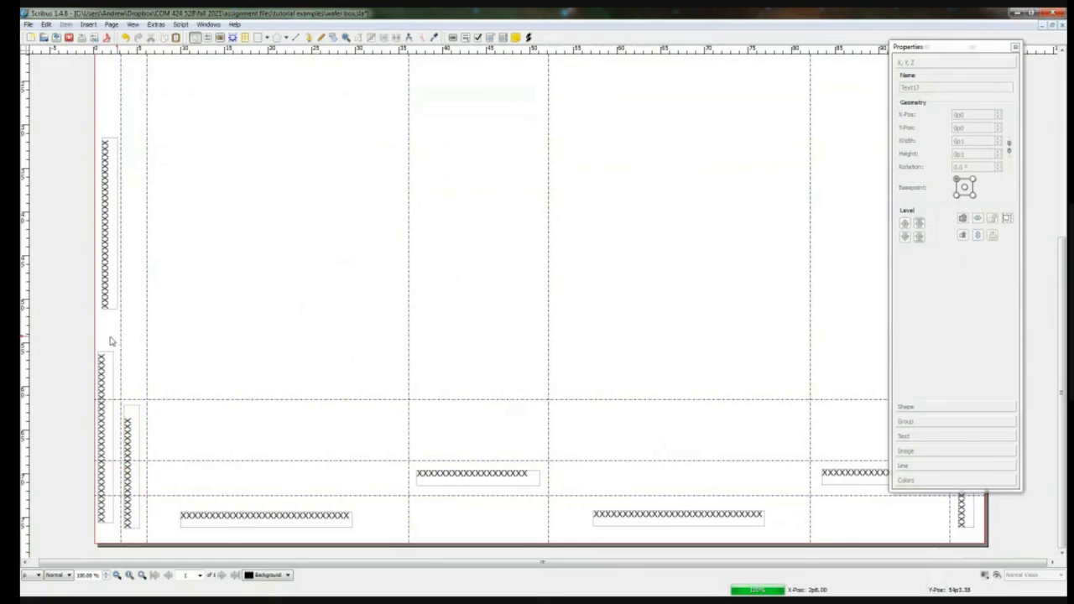
Step: Review the placement of the X frames around the whole page at 50% view
scroll(110, 340, "up", 10)
scroll(128, 317, "down", 4)
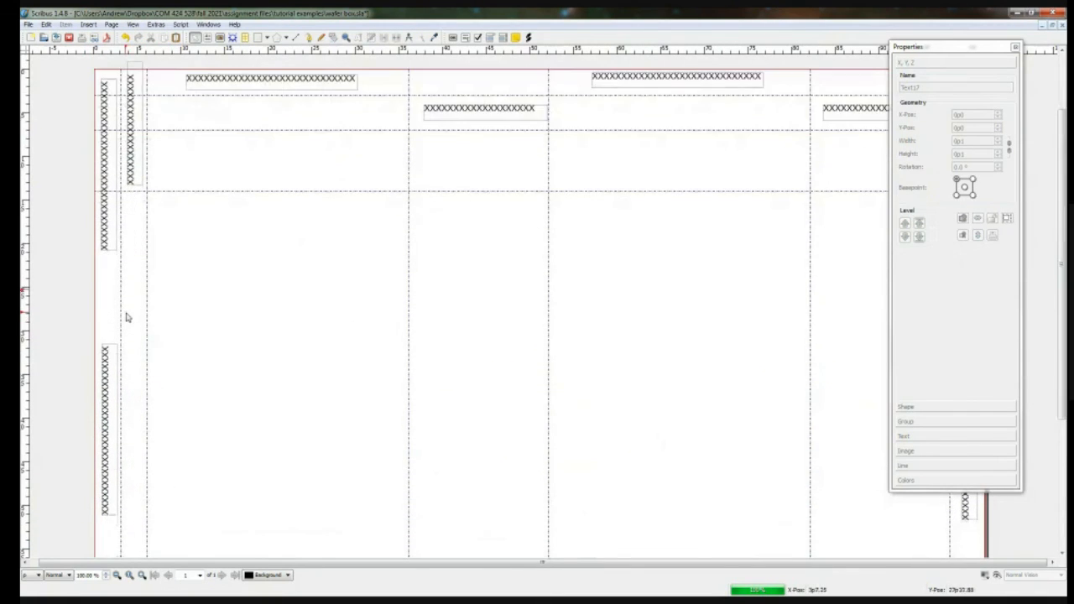
scroll(127, 317, "down", 5)
scroll(358, 319, "down", 2)
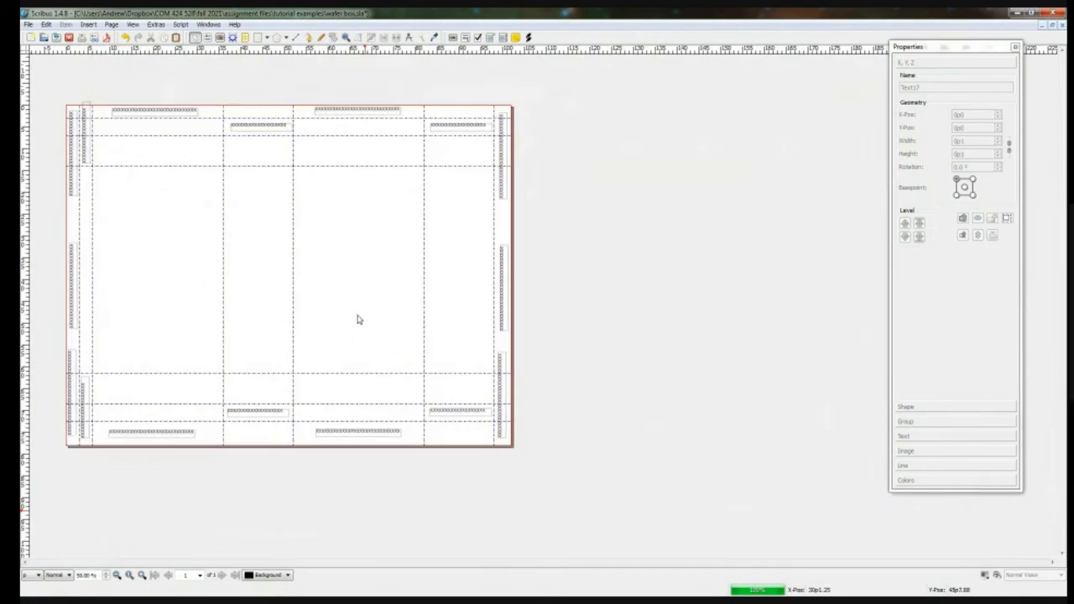